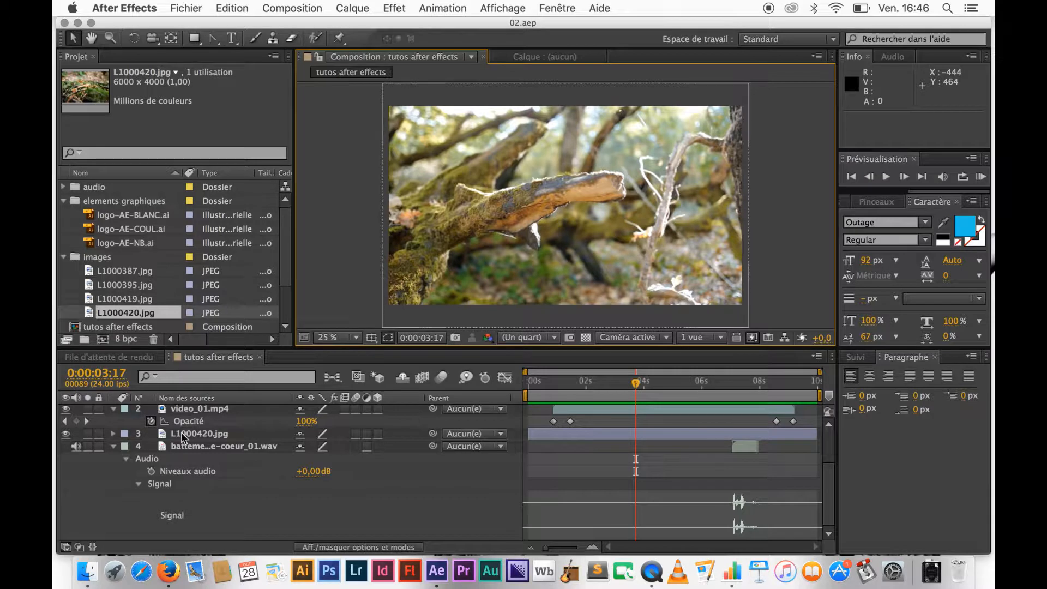
Step: Expand the logo-AE-BLANC.ai layer's Transformer group and review the keyframed properties of the timeline layers
scroll(216, 424, "up", 3)
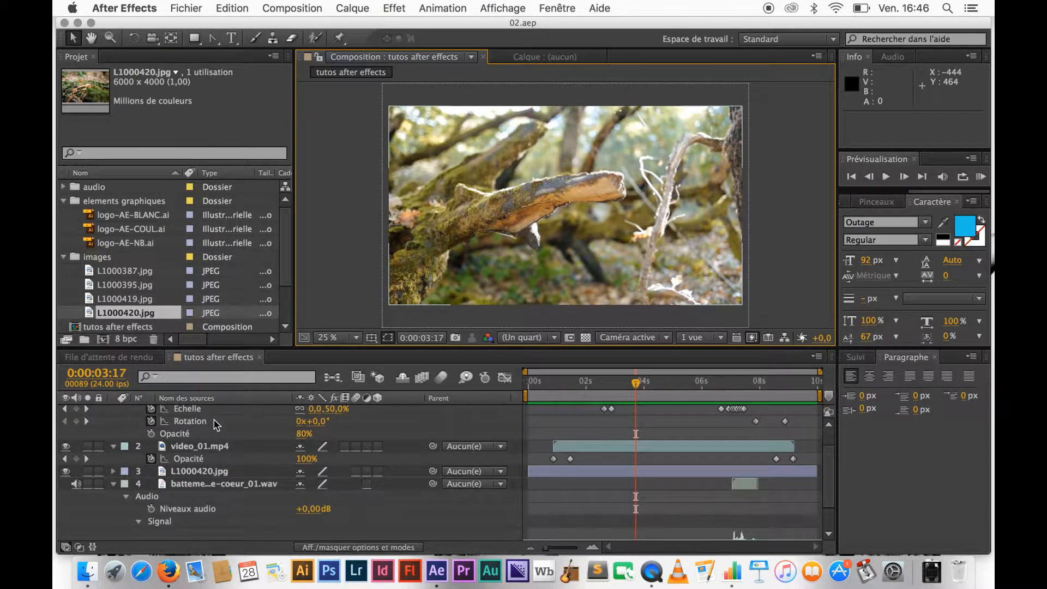
scroll(217, 424, "up", 2)
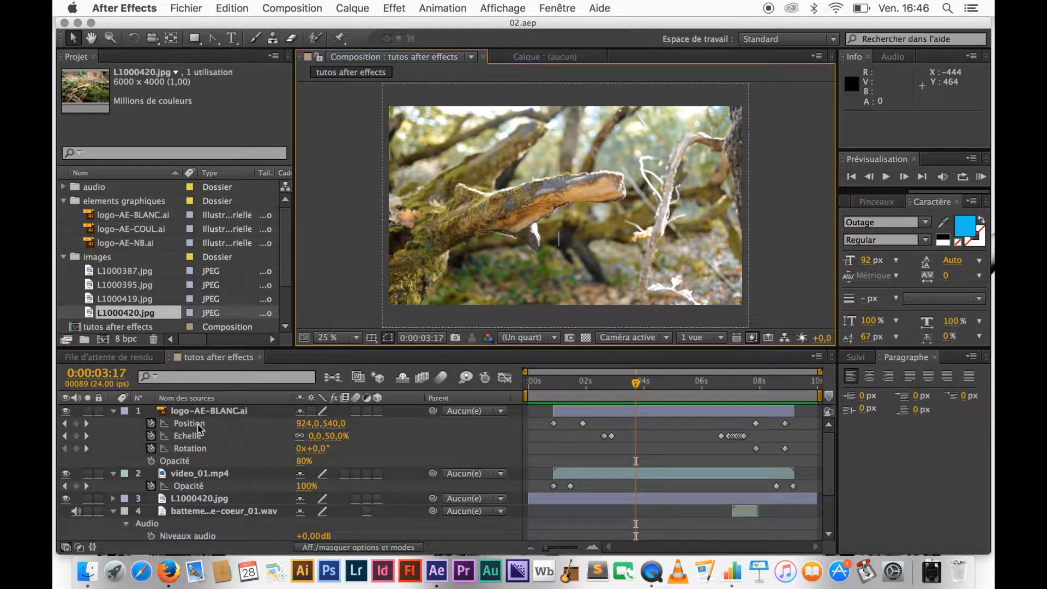
left_click(113, 411)
left_click(113, 411)
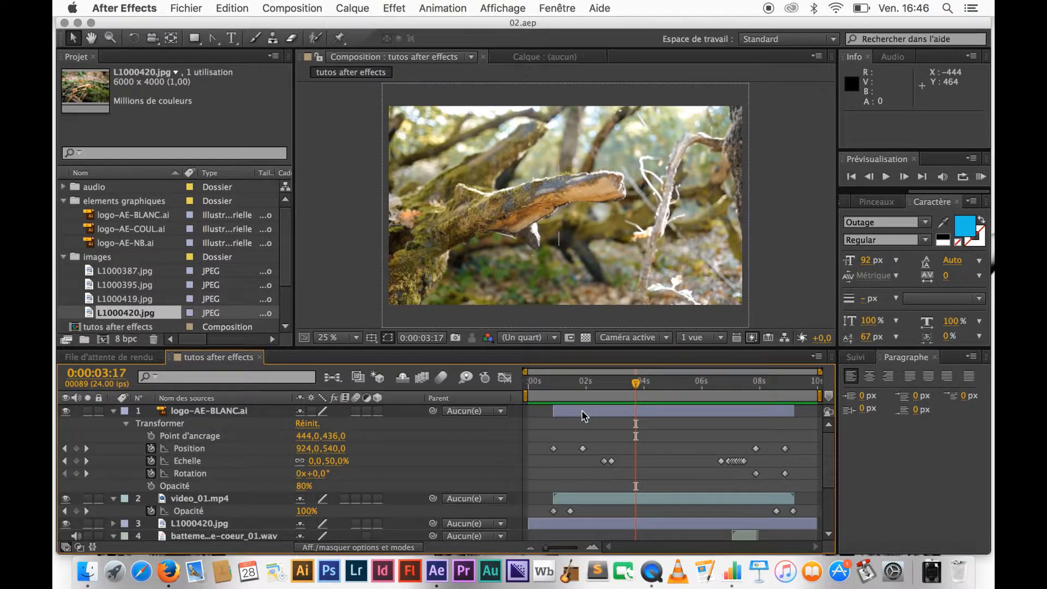
scroll(415, 483, "down", 3)
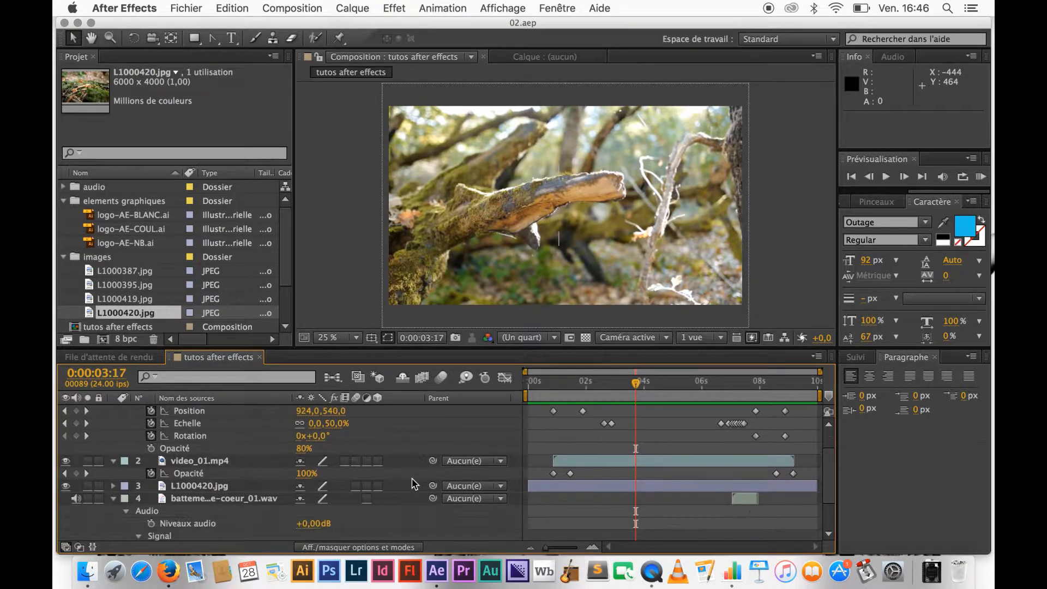
scroll(414, 483, "down", 2)
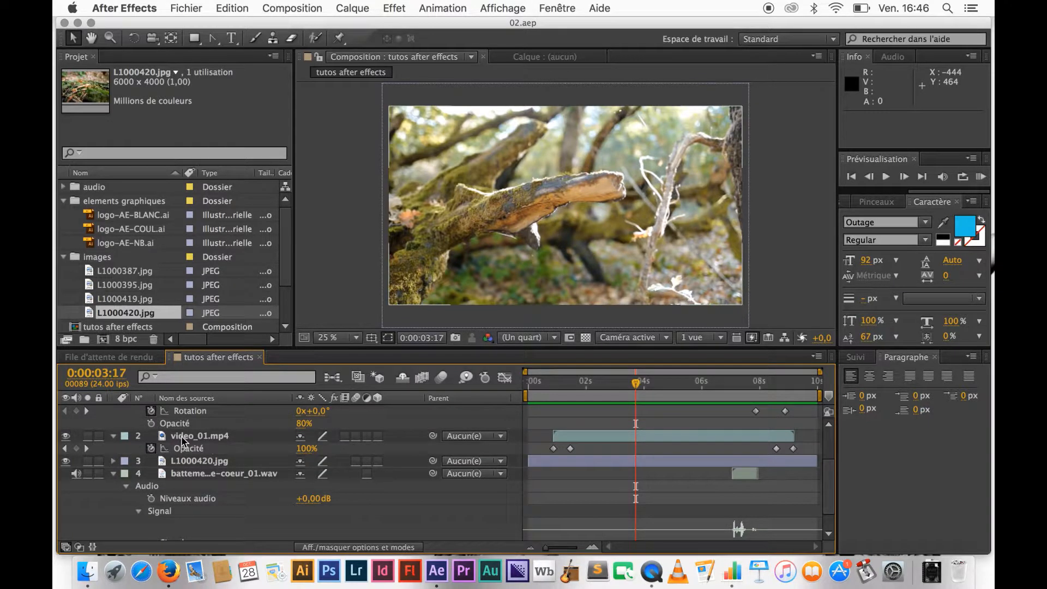
Step: Select the video_01.mp4 layer and look through the available effect categories, from Audio to Utilité
left_click(183, 438)
left_click(623, 440)
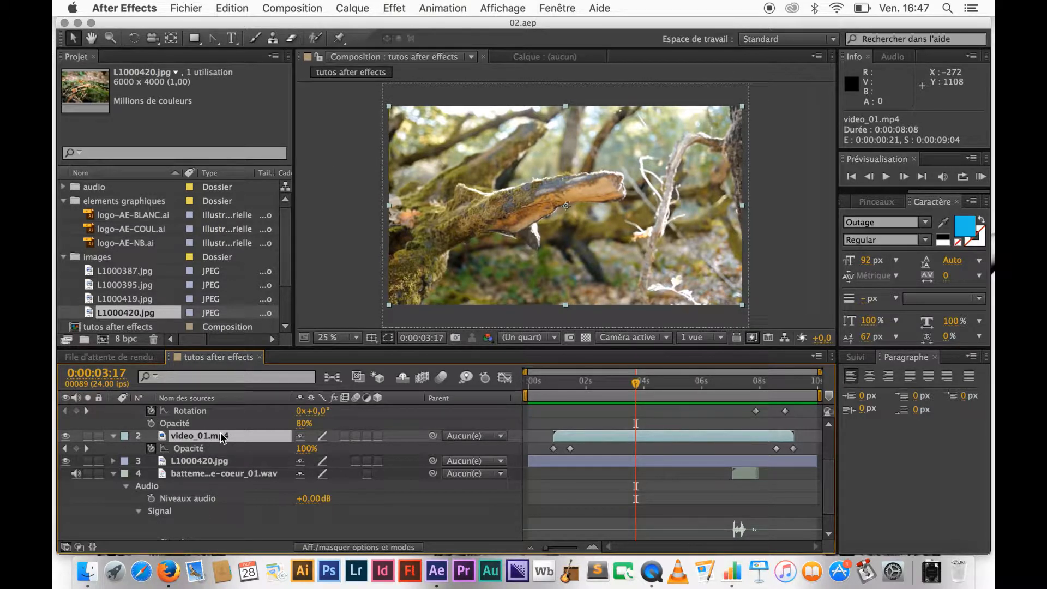
left_click(385, 11)
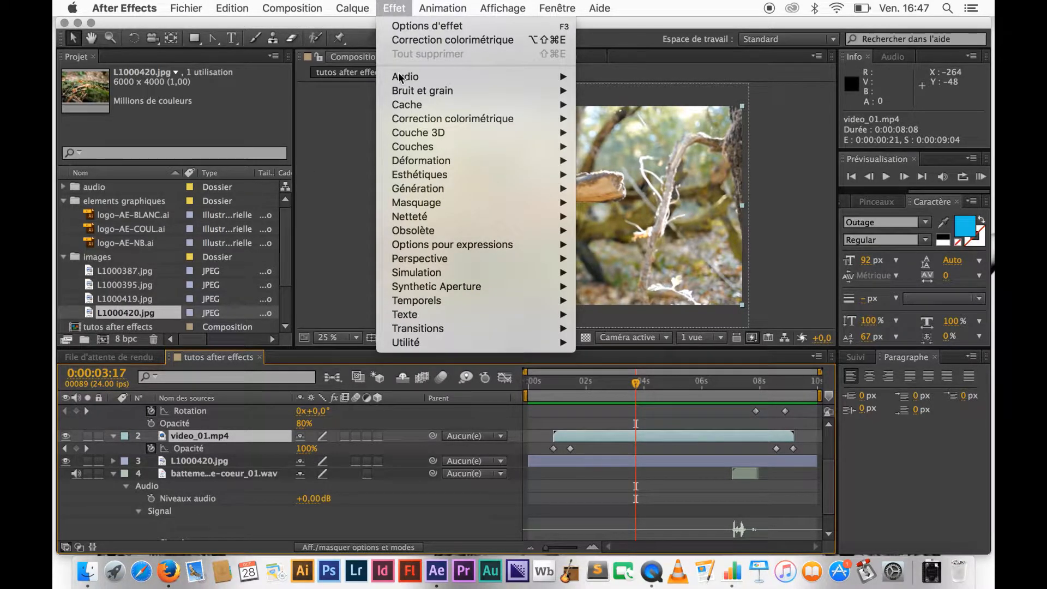
mouse_move(410, 114)
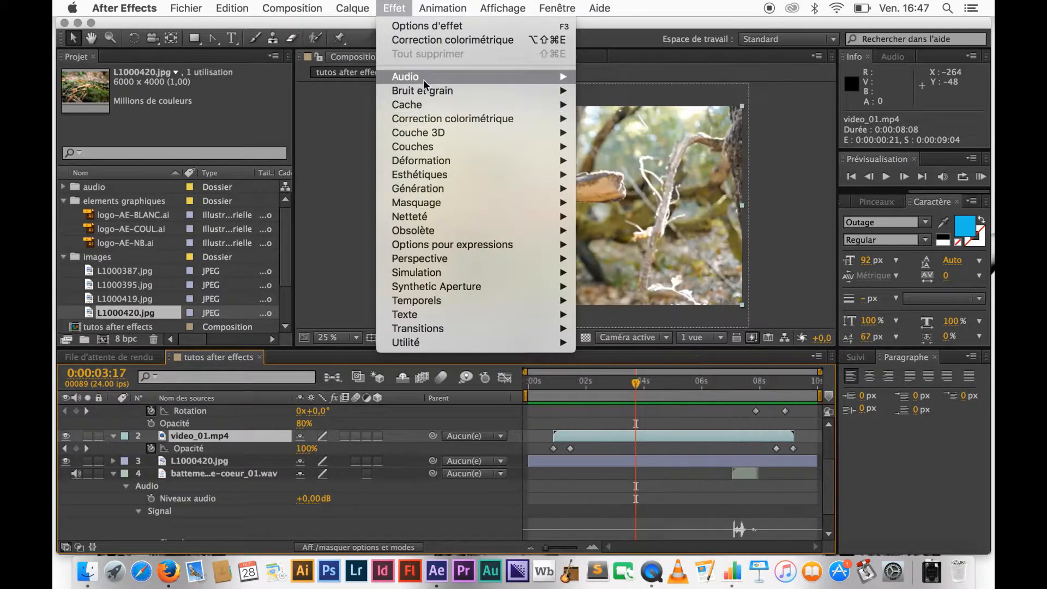
mouse_move(424, 73)
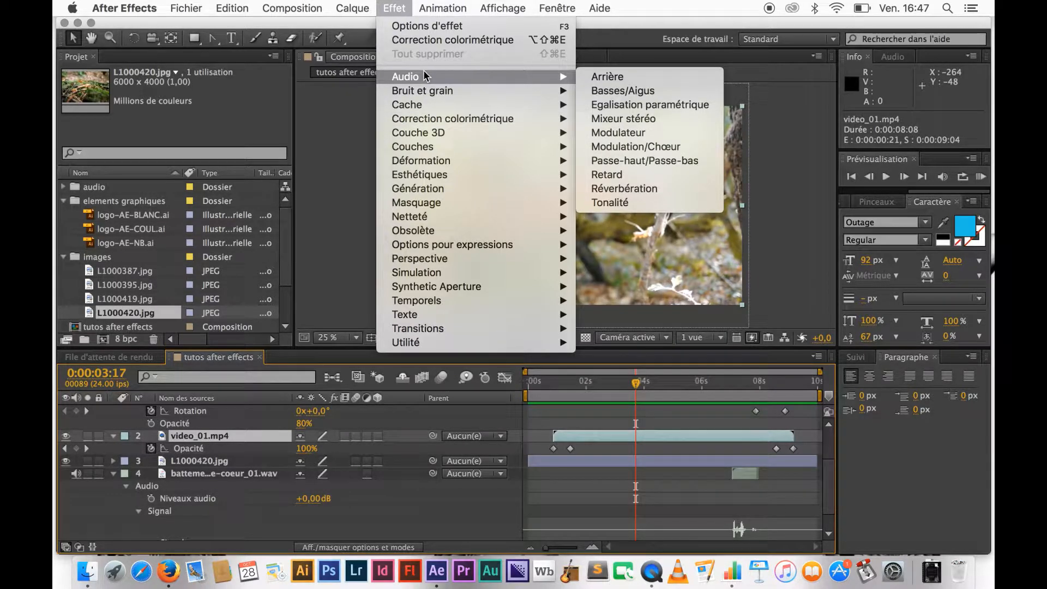
mouse_move(422, 97)
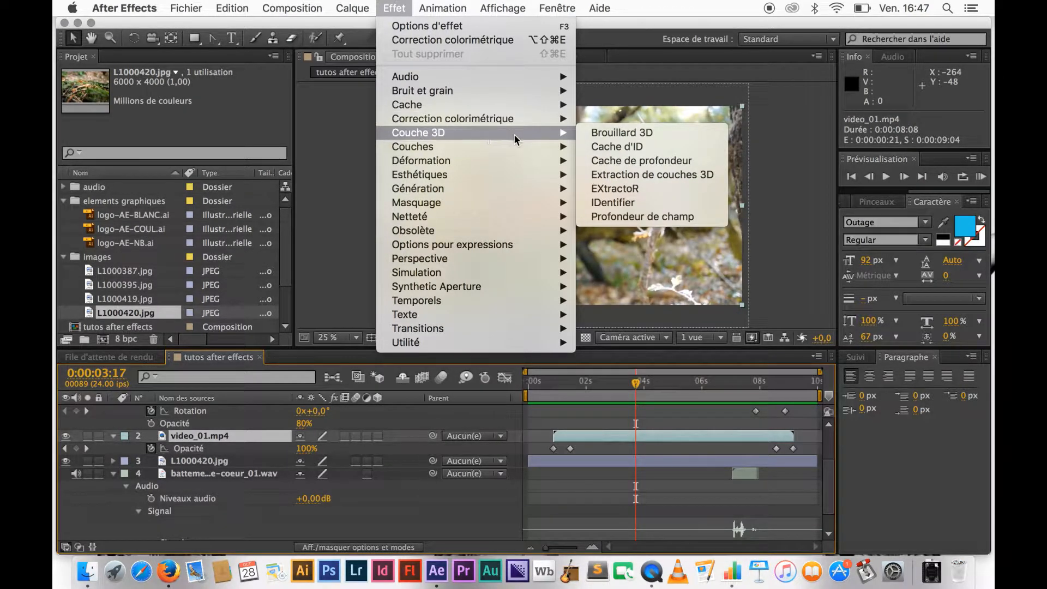
mouse_move(512, 148)
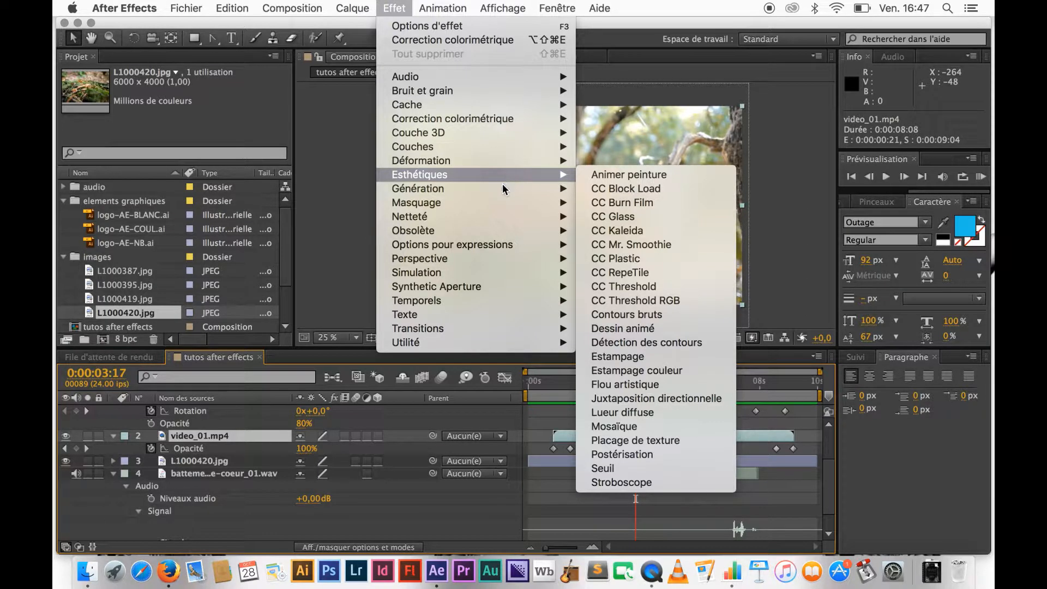
mouse_move(498, 203)
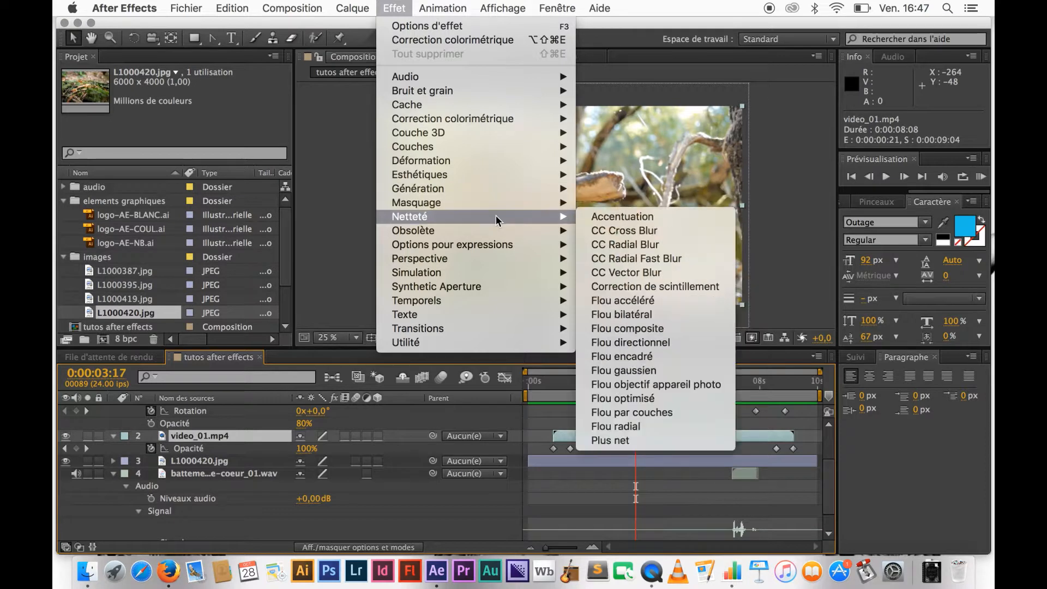
mouse_move(492, 225)
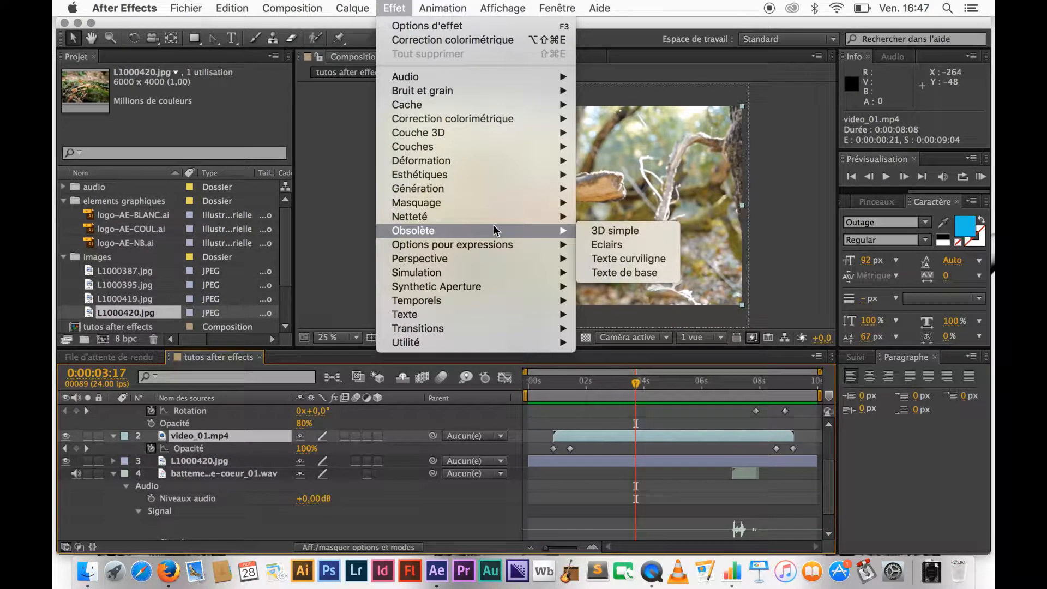
mouse_move(490, 245)
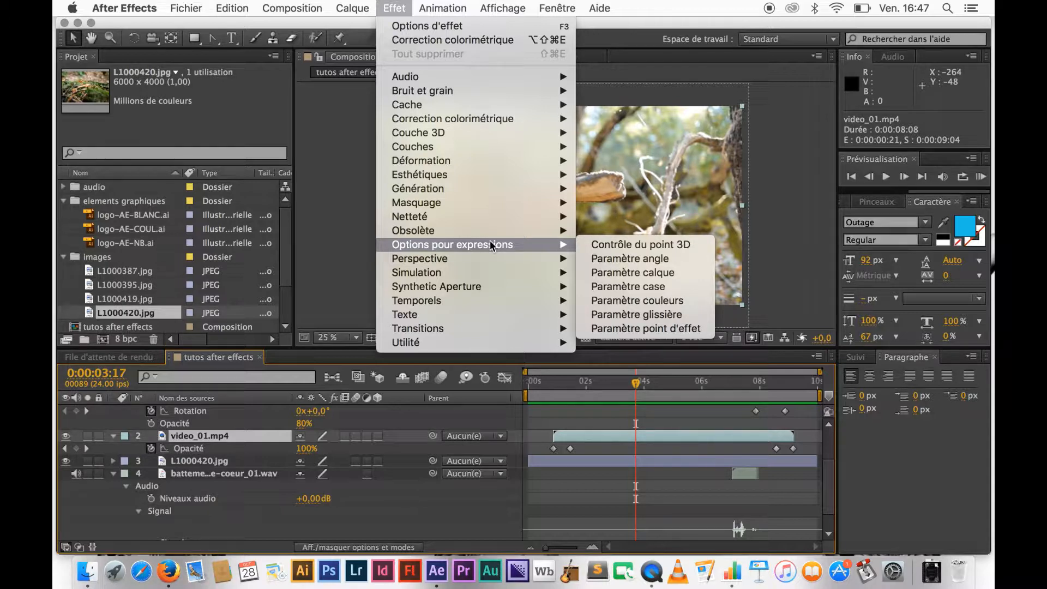
mouse_move(467, 273)
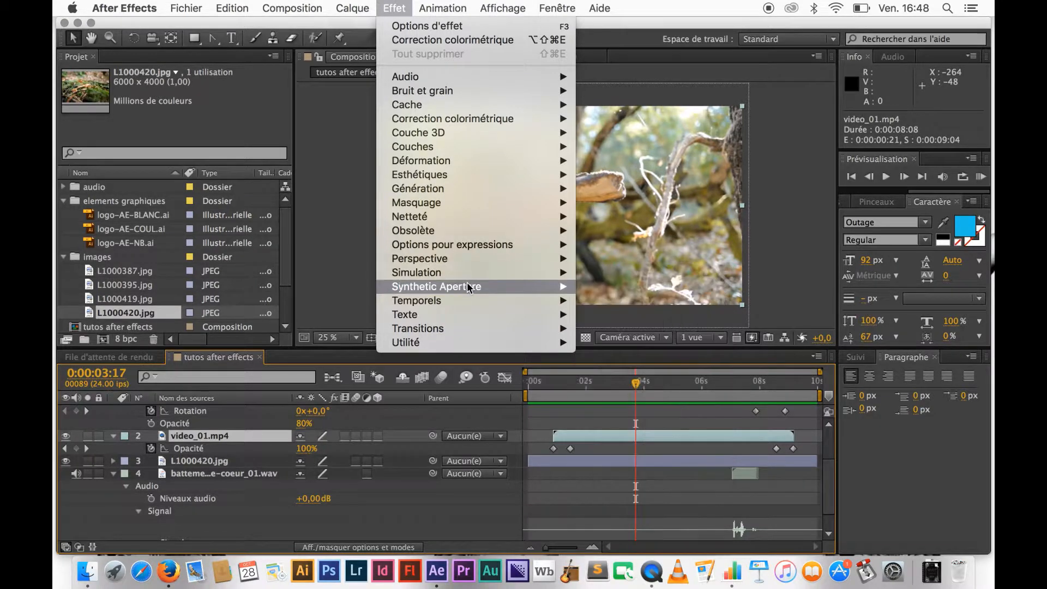
mouse_move(467, 299)
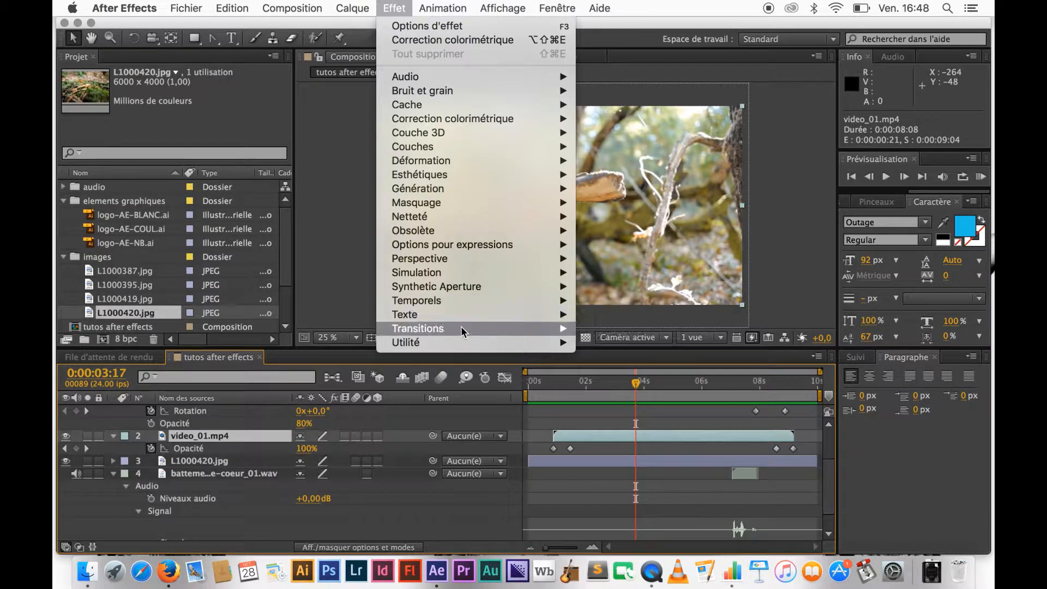
mouse_move(464, 347)
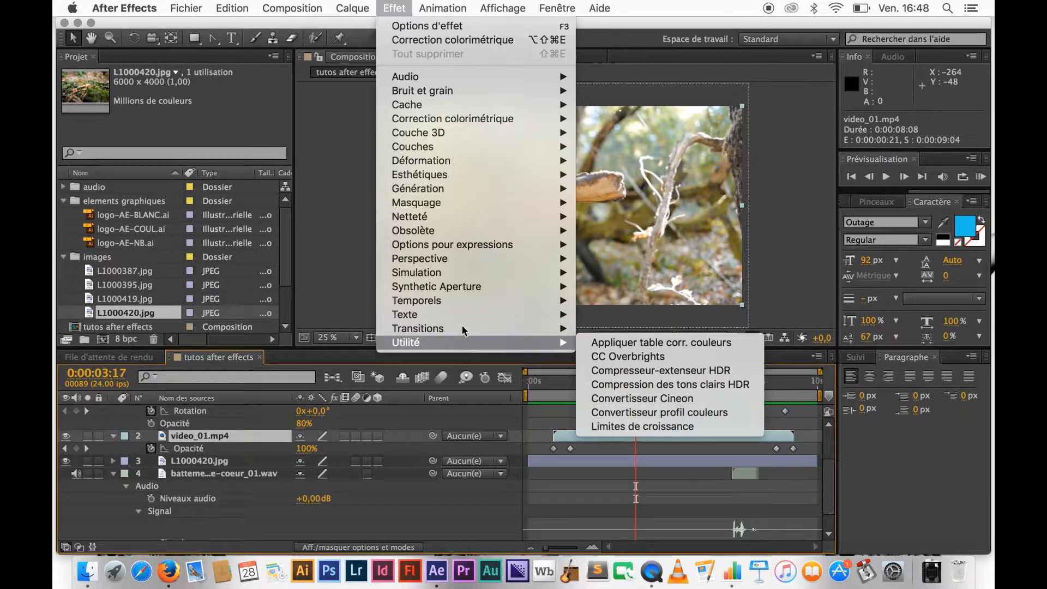
Step: Apply the Balance des couleurs (TLS) colour-correction effect to video_01.mp4 and reveal its Luminosité and Saturation sliders
mouse_move(472, 121)
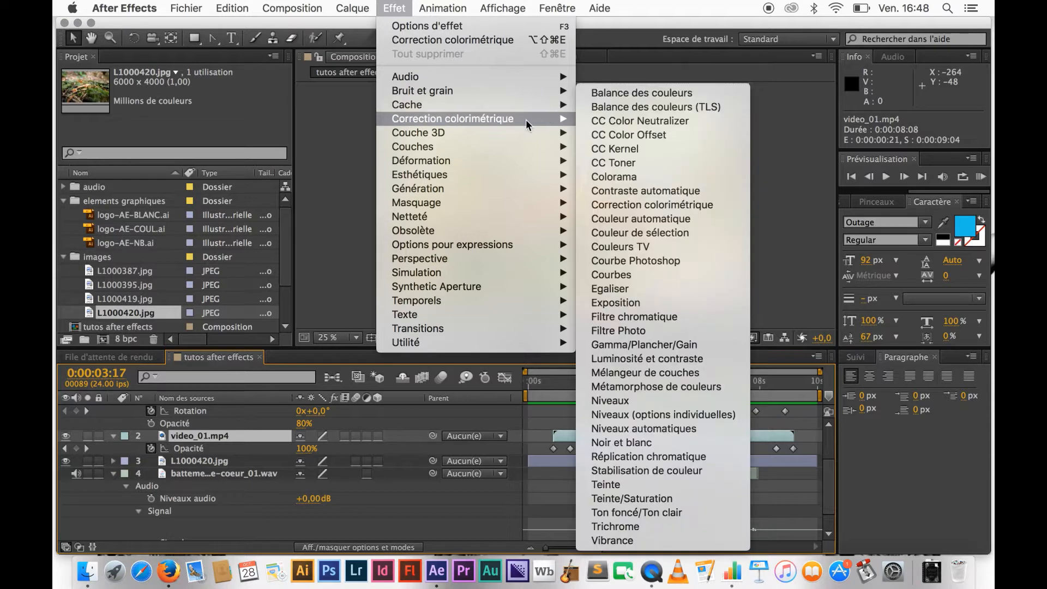
left_click(626, 105)
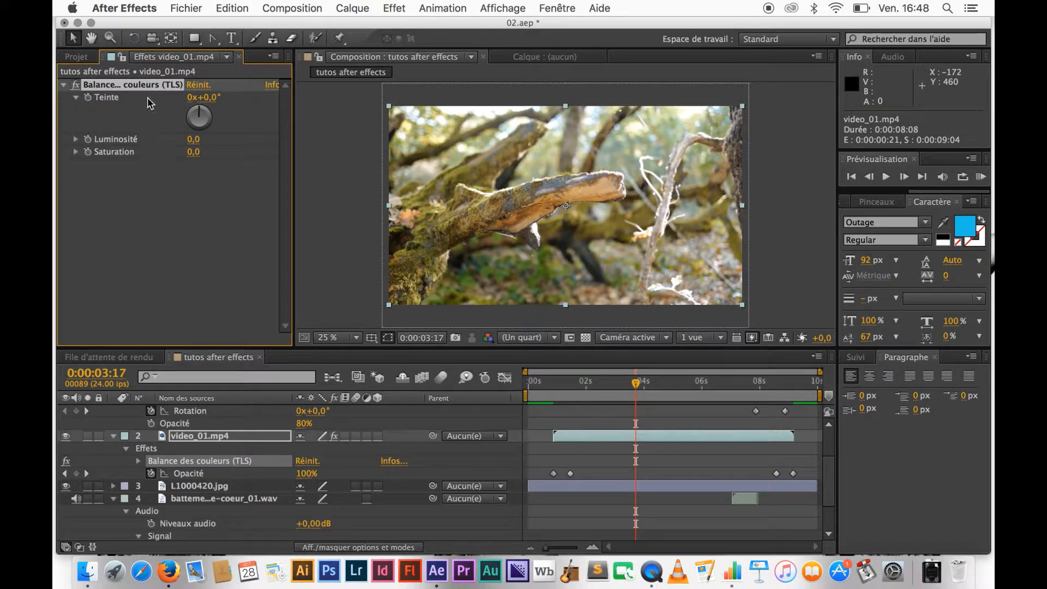
left_click(75, 139)
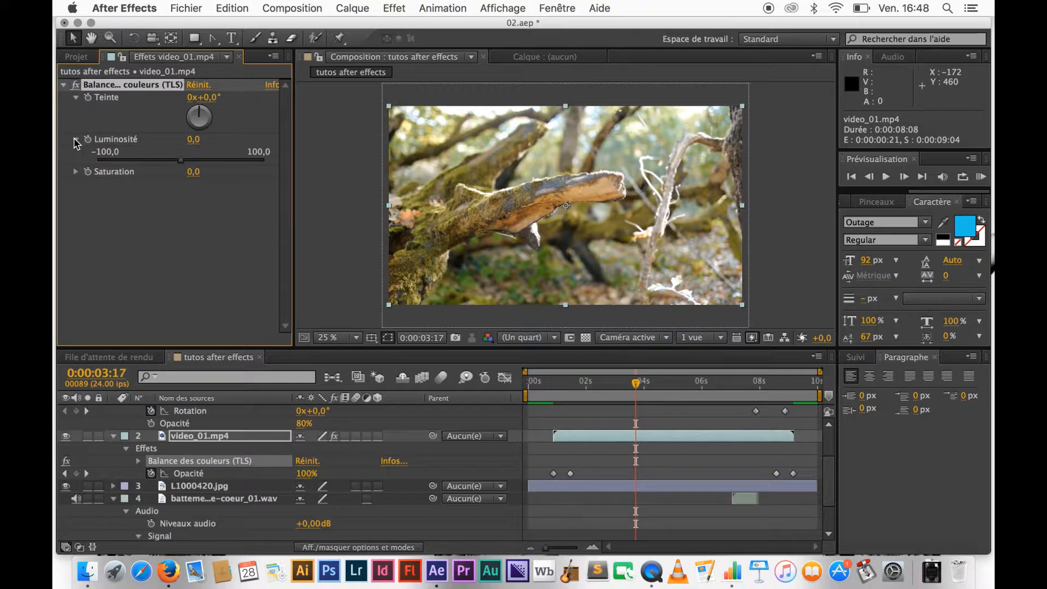
left_click(75, 172)
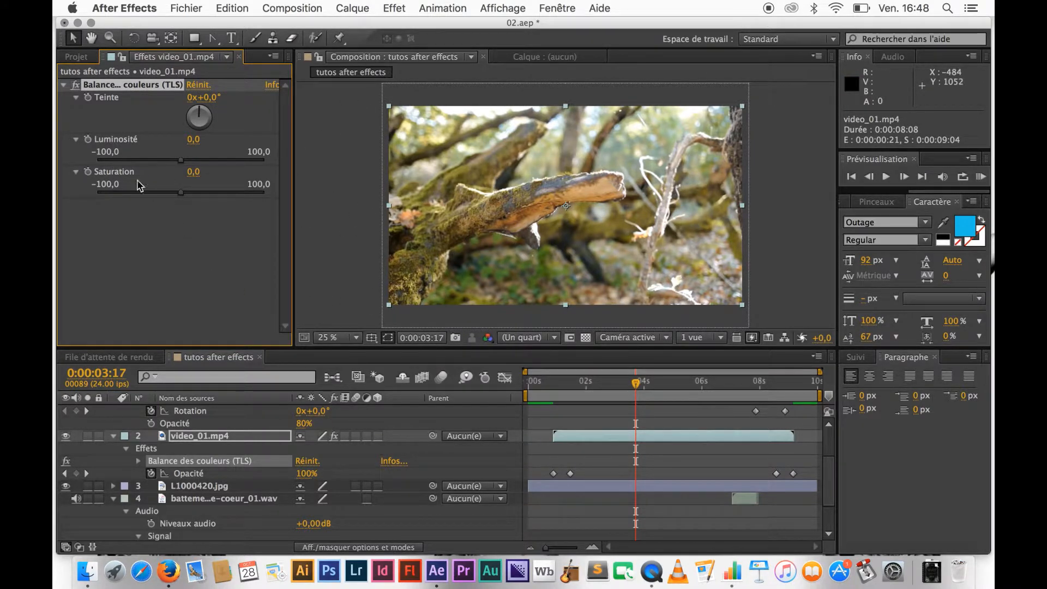
Step: Try a Luminosité of 71,8 in the colour balance effect on video_01.mp4 and reset it to 0
left_click(191, 160)
left_click_drag(191, 160, 242, 166)
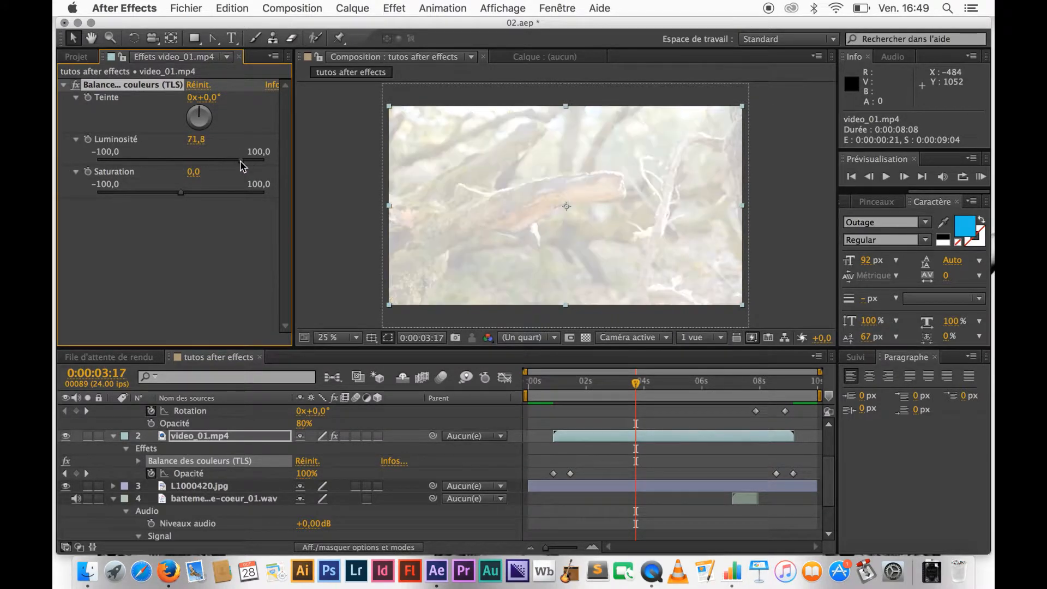
left_click(637, 384)
mouse_move(637, 384)
left_mouse_down()
mouse_move(565, 384)
mouse_move(636, 394)
left_mouse_up()
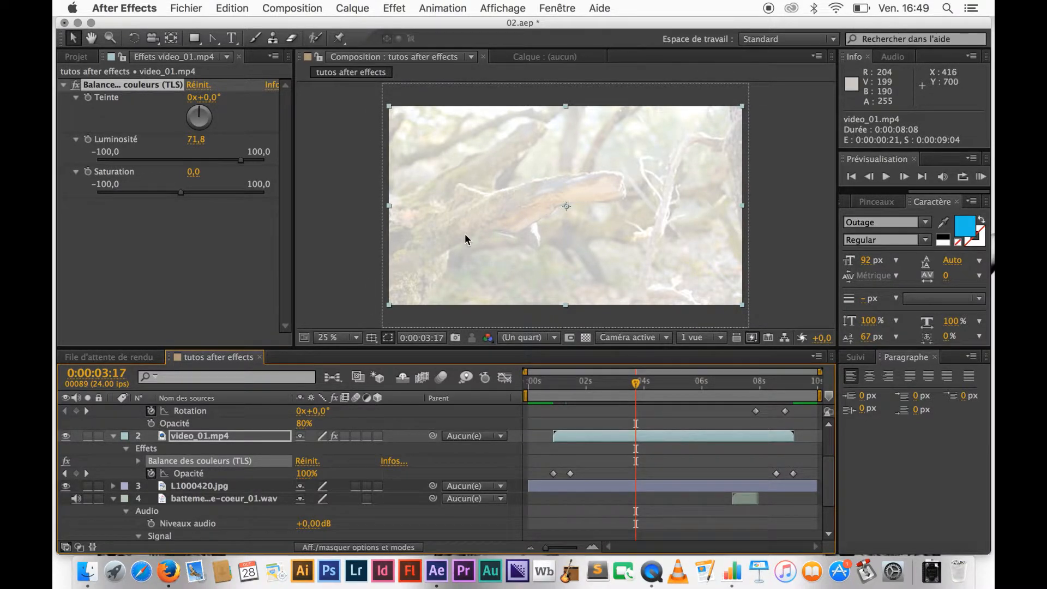
left_click(199, 140)
type("0")
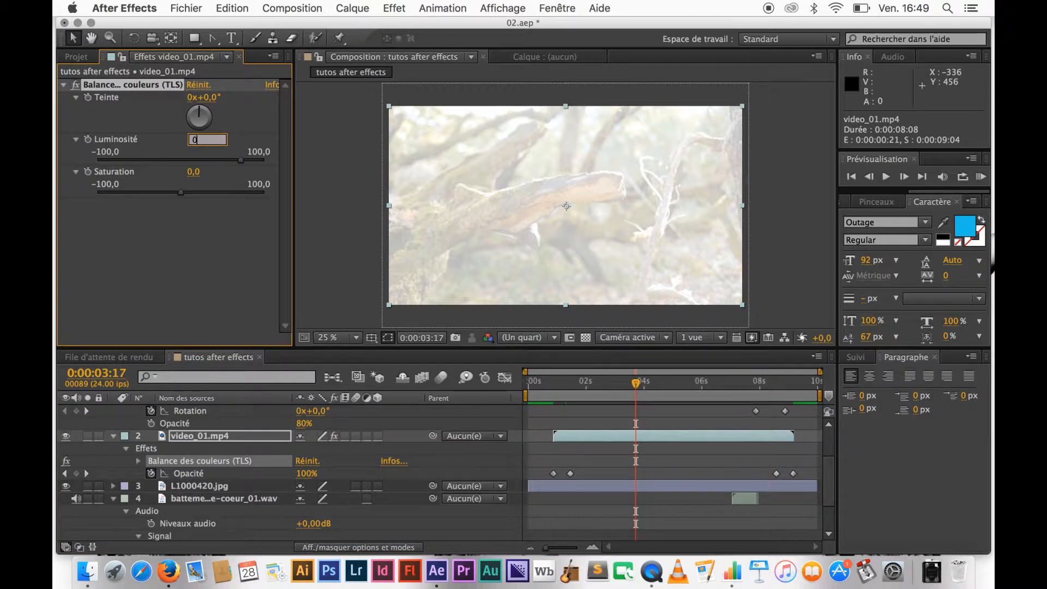
key("Return")
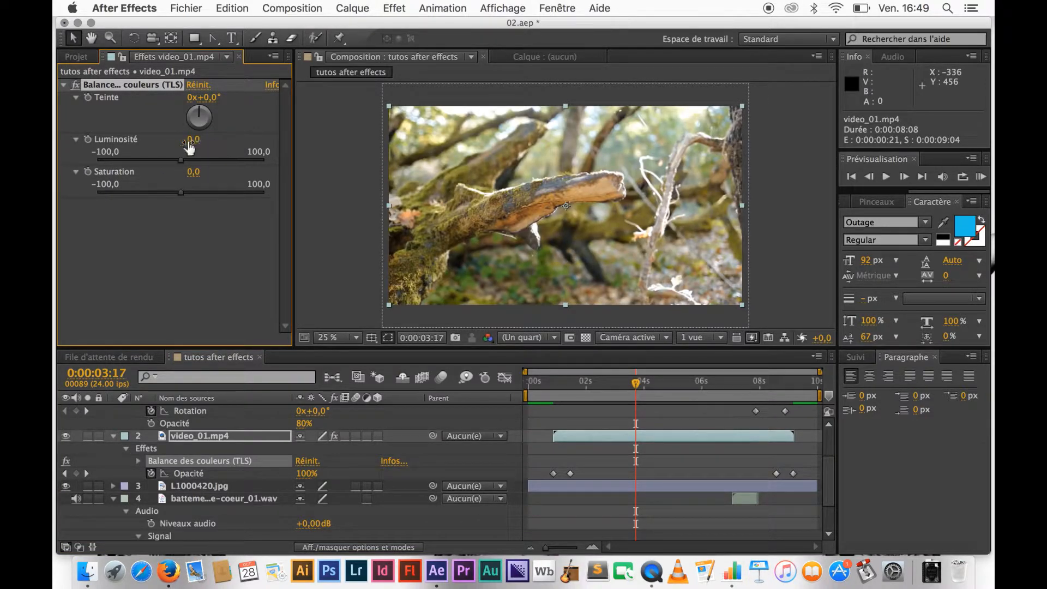
Step: Try darkening the clip with a Luminosité of -52,4 and return the value to 0
left_click(157, 160)
left_click_drag(143, 161, 136, 161)
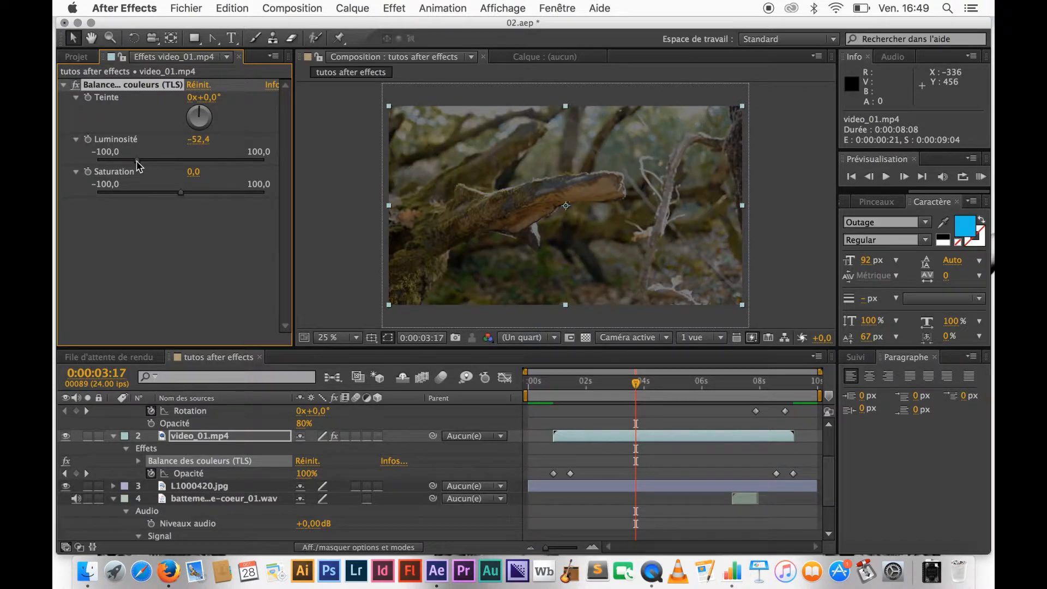
left_click(200, 140)
type("0")
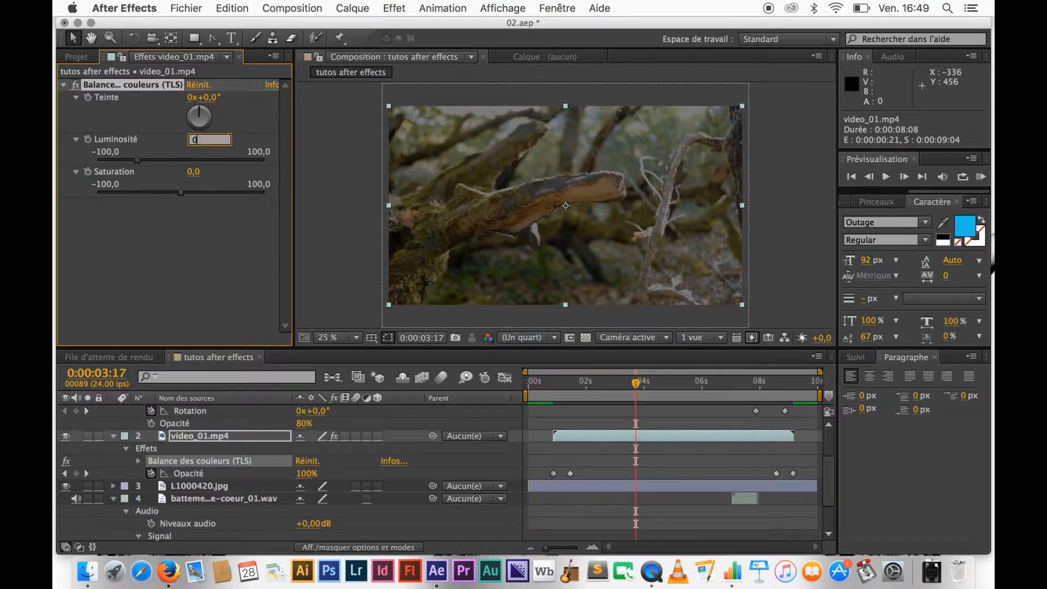
key("Return")
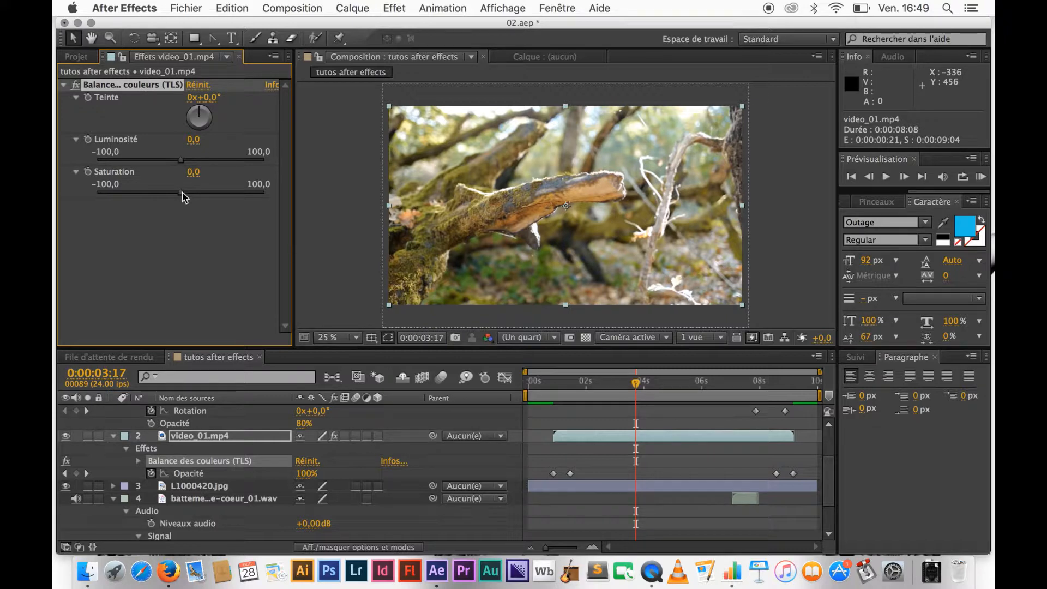
Step: Raise the effect's Saturation to 63,9 and inspect the broken branch in the composition at 100 %
left_click_drag(183, 197, 235, 197)
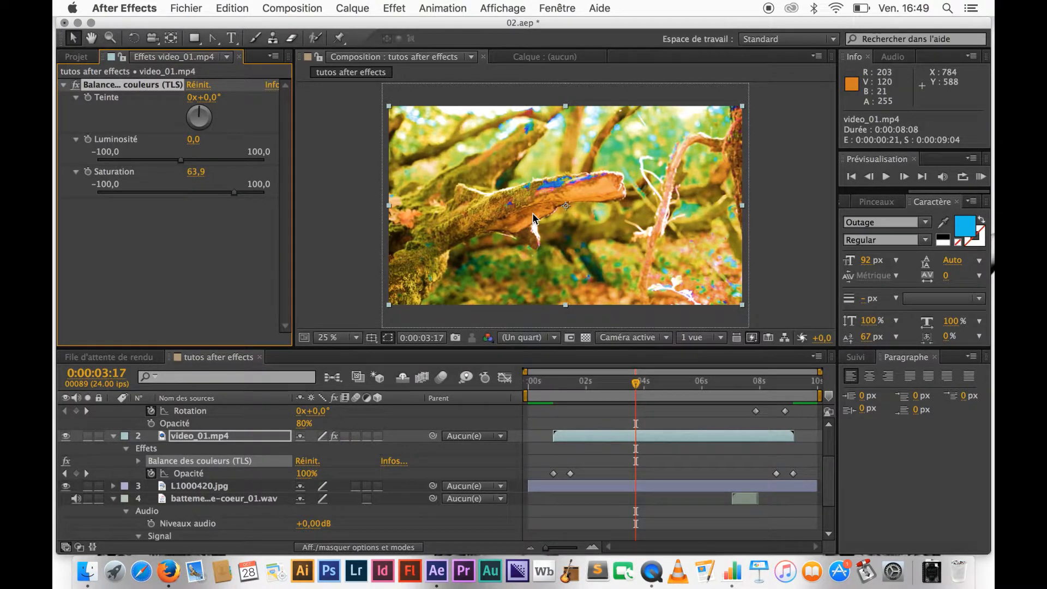
key("z")
left_click(539, 181)
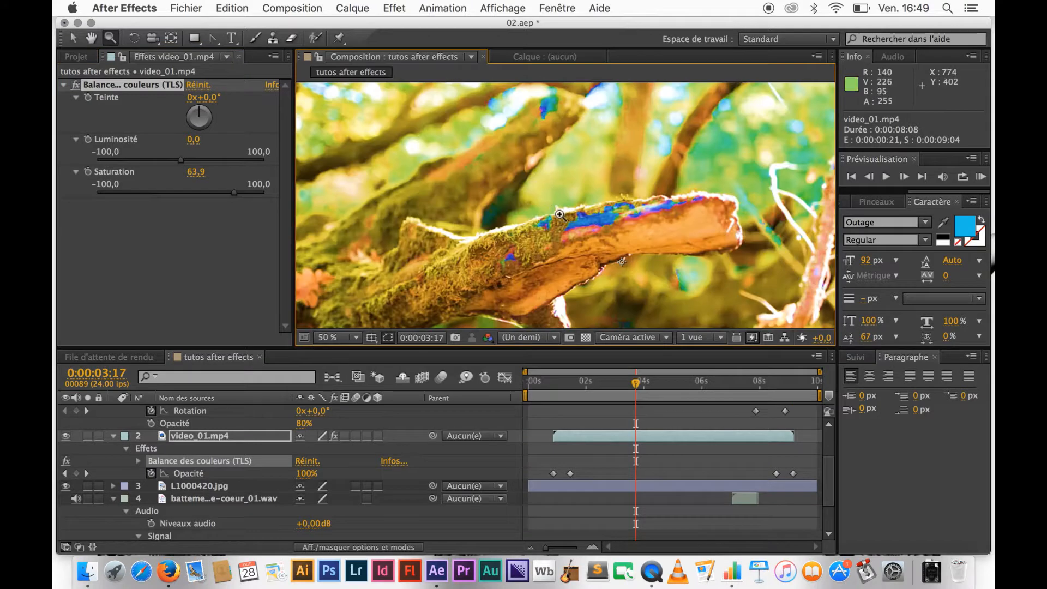
left_click(559, 214)
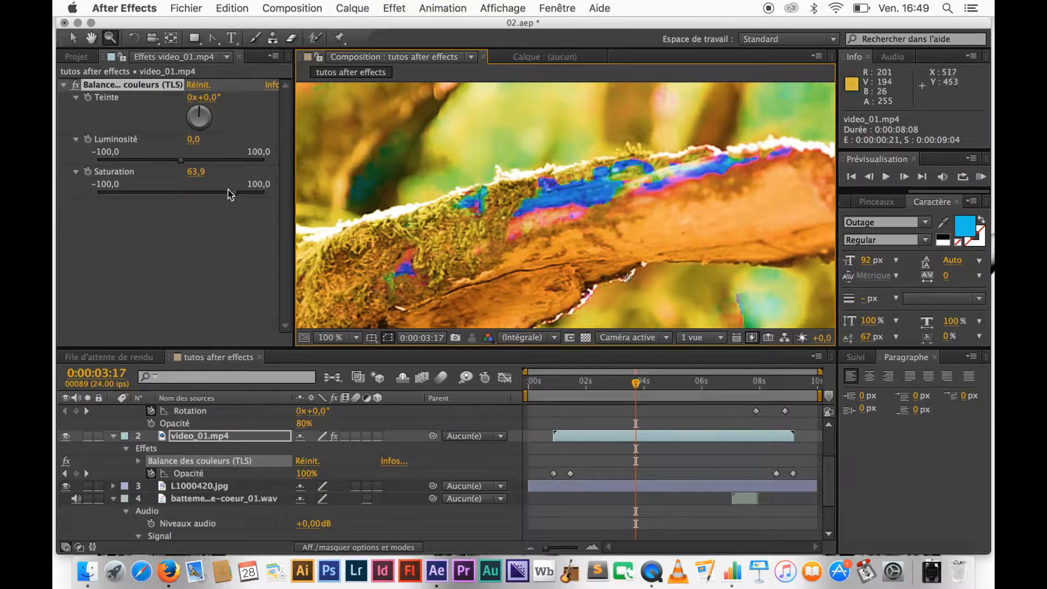
Step: Lower the Saturation to about 7,5 to compare the colours and reset it to 0
left_click_drag(234, 192, 188, 198)
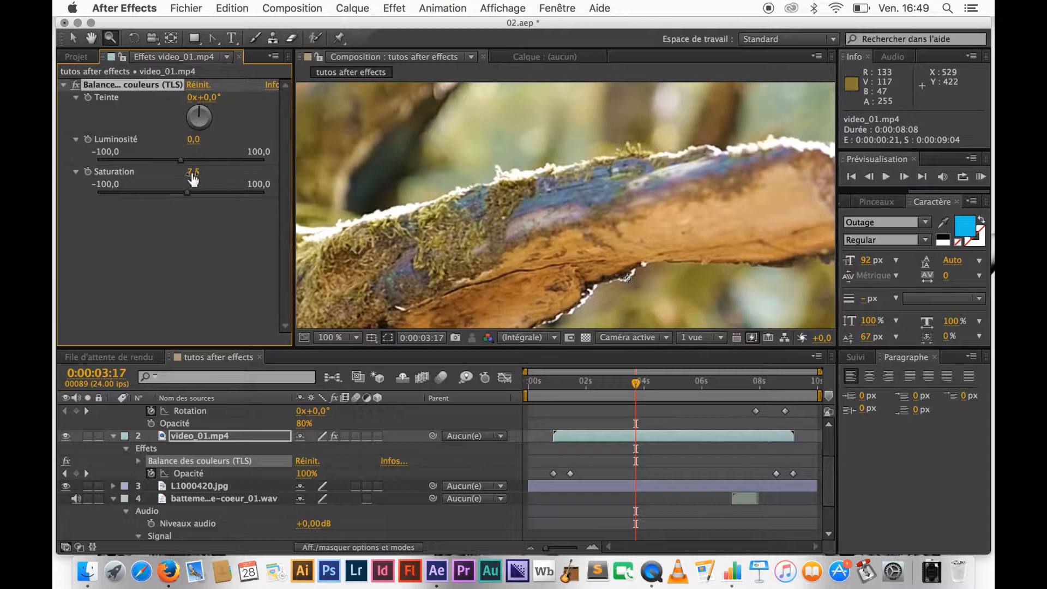
left_click(193, 175)
type("0")
key("Return")
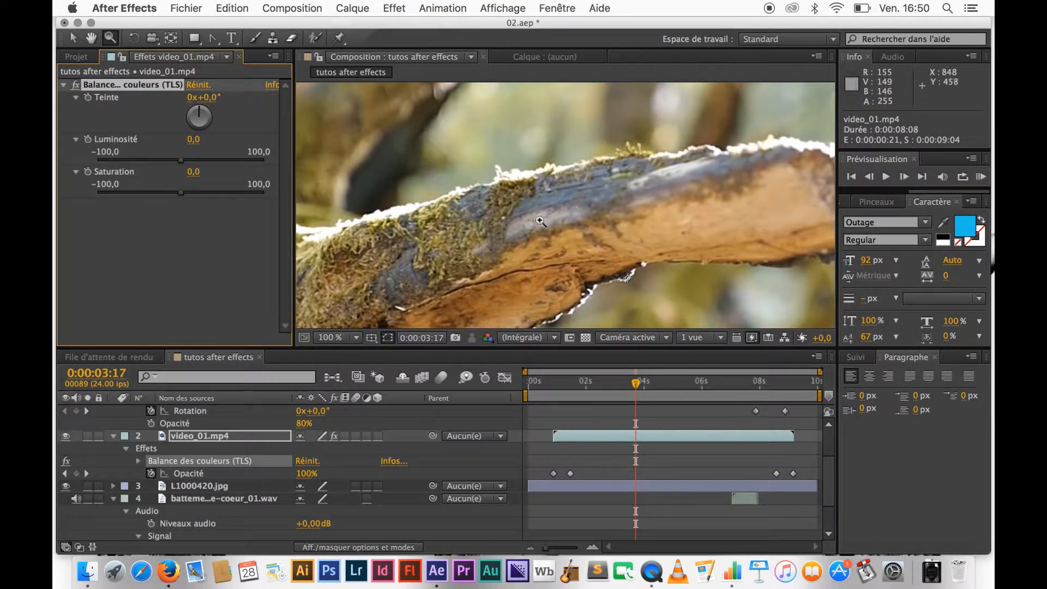
Step: Desaturate the whole video_01.mp4 image by setting the effect's Saturation to -54,2
left_click(575, 201, "alt")
left_click(575, 200, "alt")
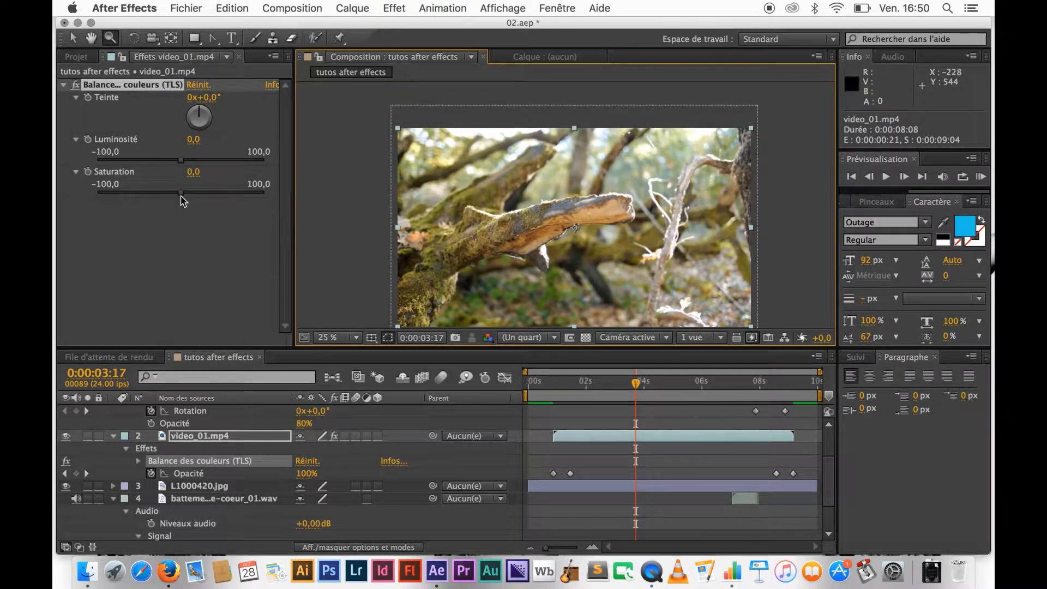
left_click_drag(180, 193, 137, 197)
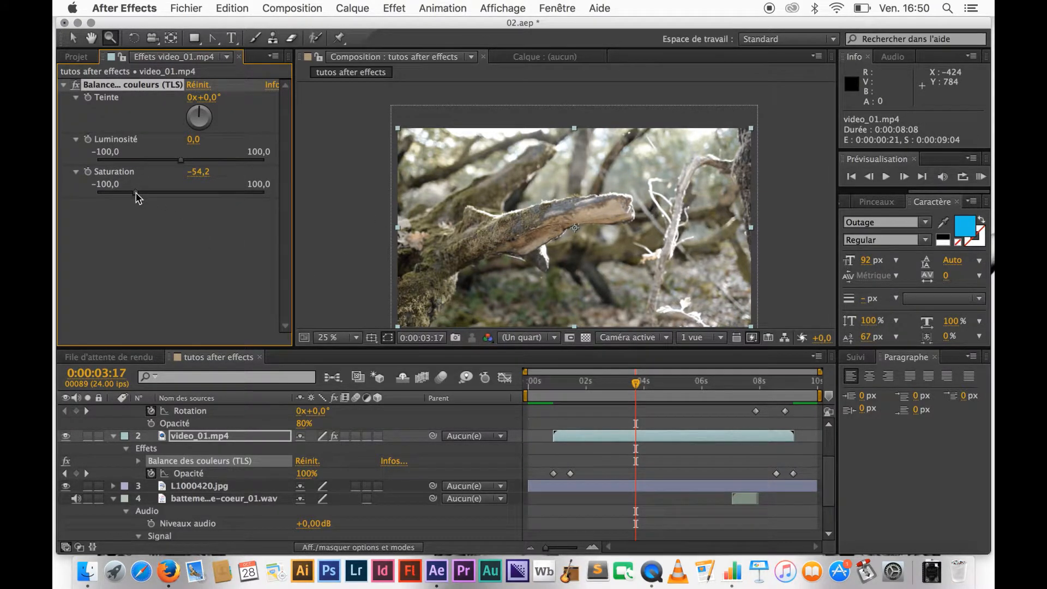
Step: Turn video_01.mp4 black and white with a Saturation of -100, and set the effect's Luminosité to 2
left_click_drag(136, 194, 93, 194)
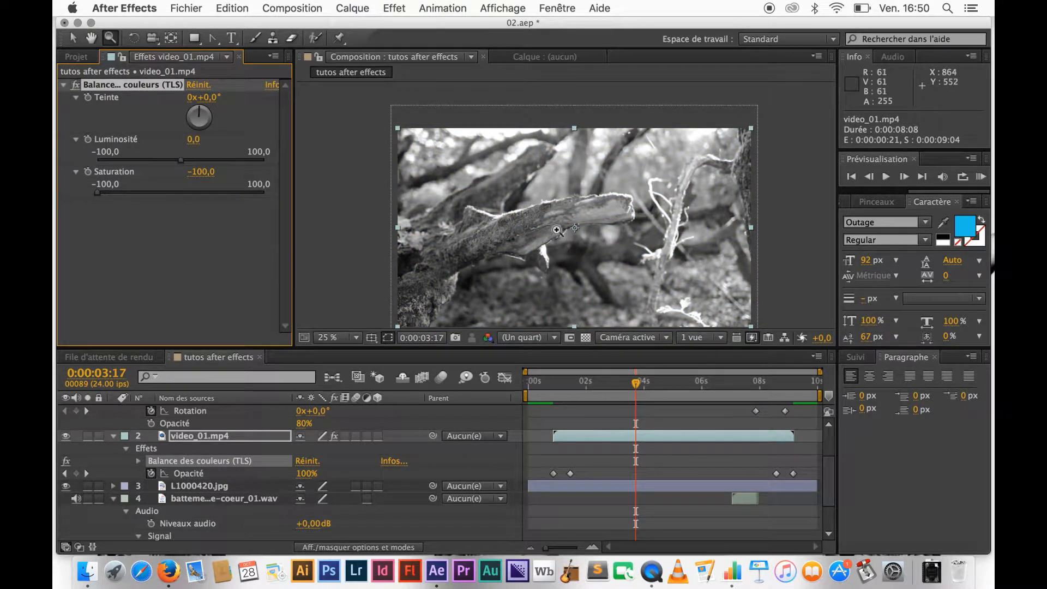
scroll(554, 229, "down", 3)
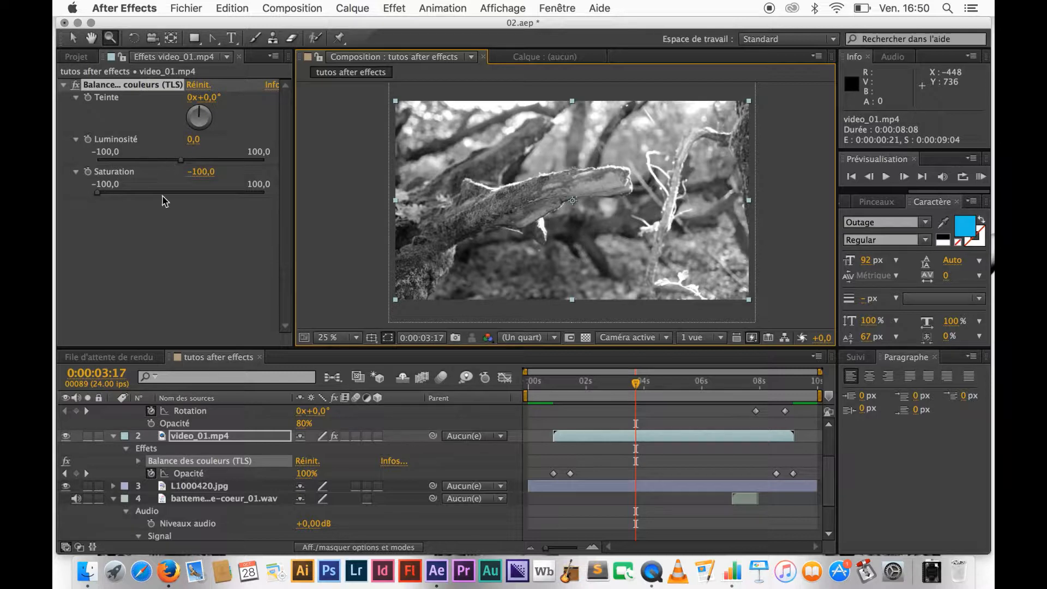
left_click(174, 160)
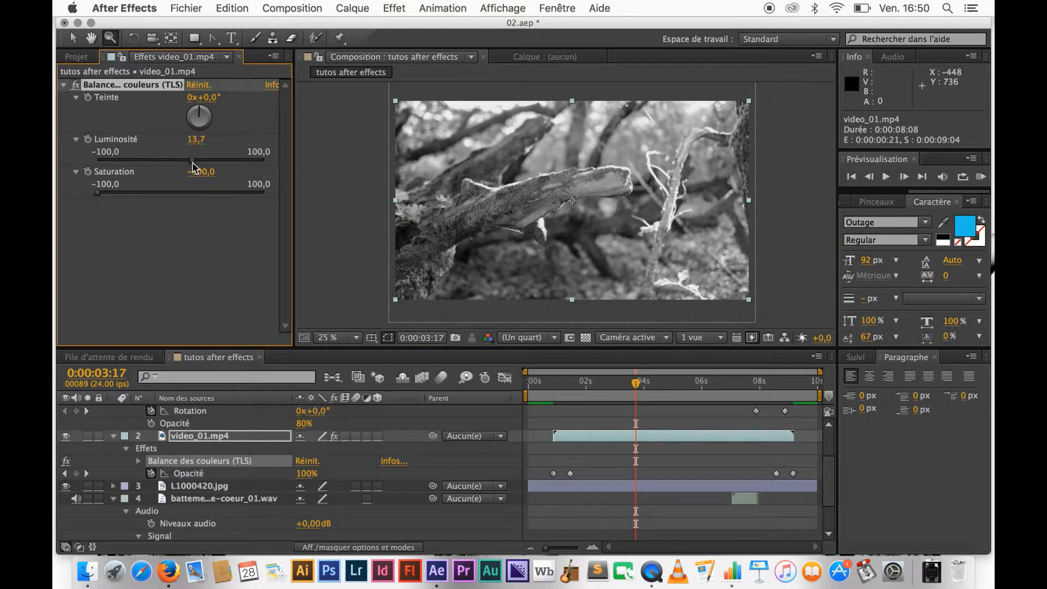
left_click(197, 139)
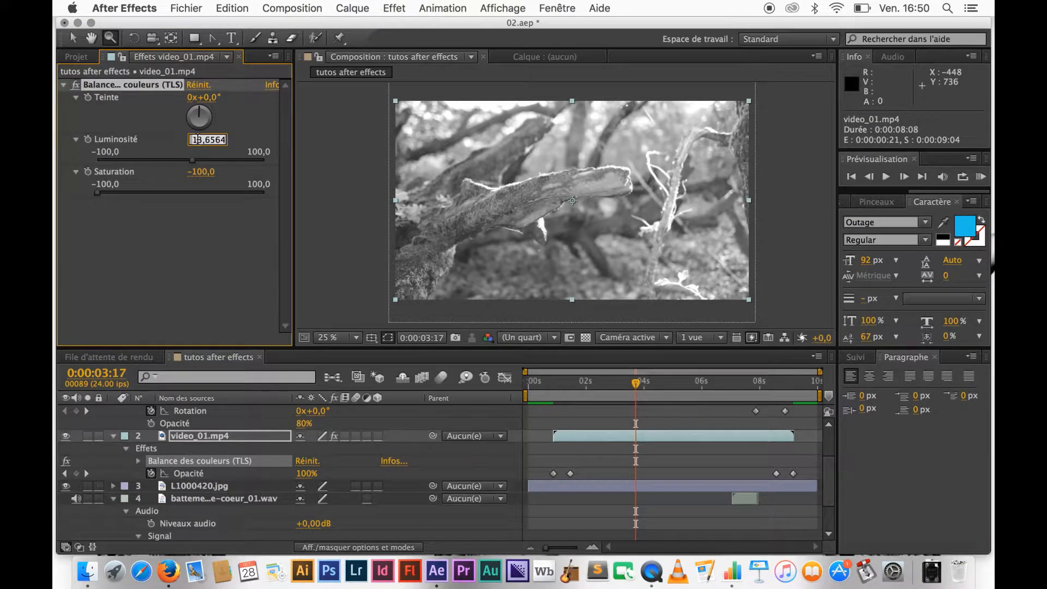
type("2")
key("Return")
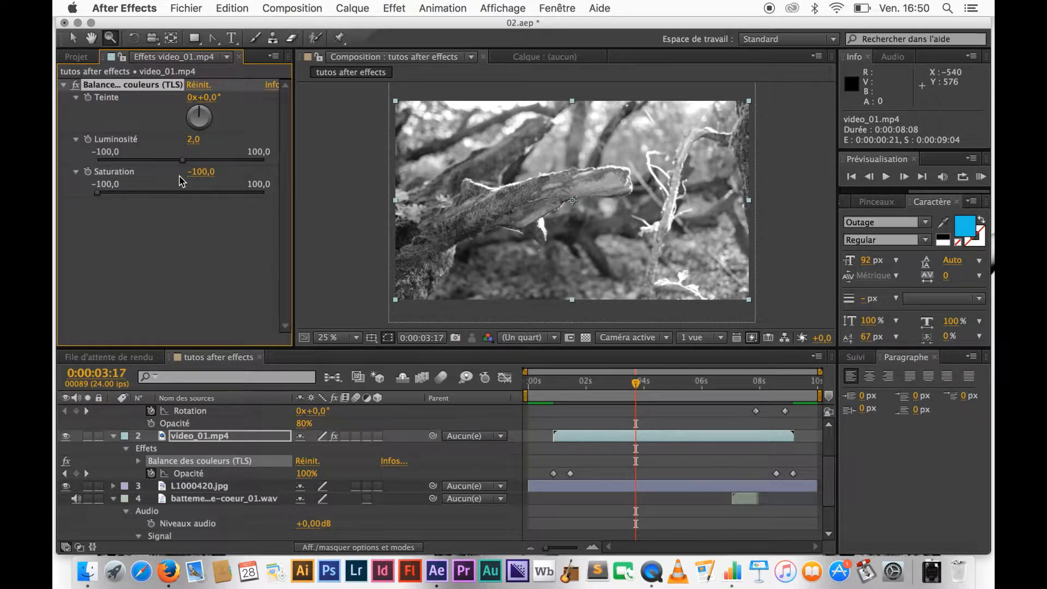
Step: Reset the Balance des couleurs (TLS) Saturation to 0
left_click(201, 171)
type("0")
key("Return")
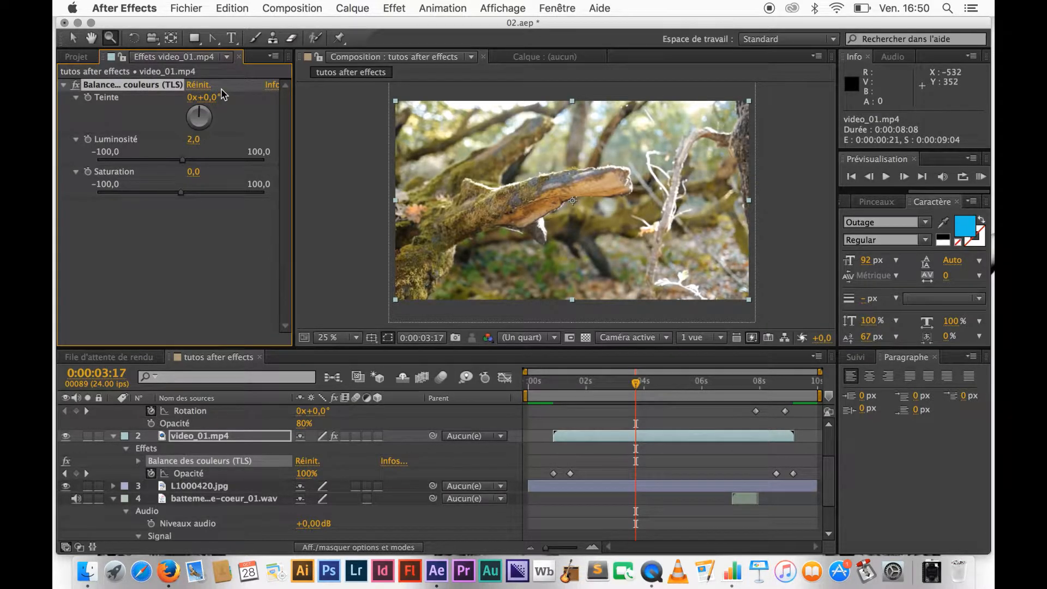
Step: Rotate the effect's Teinte through angles such as 41°, 315° and 113° to compare the colour shifts
left_click(208, 113)
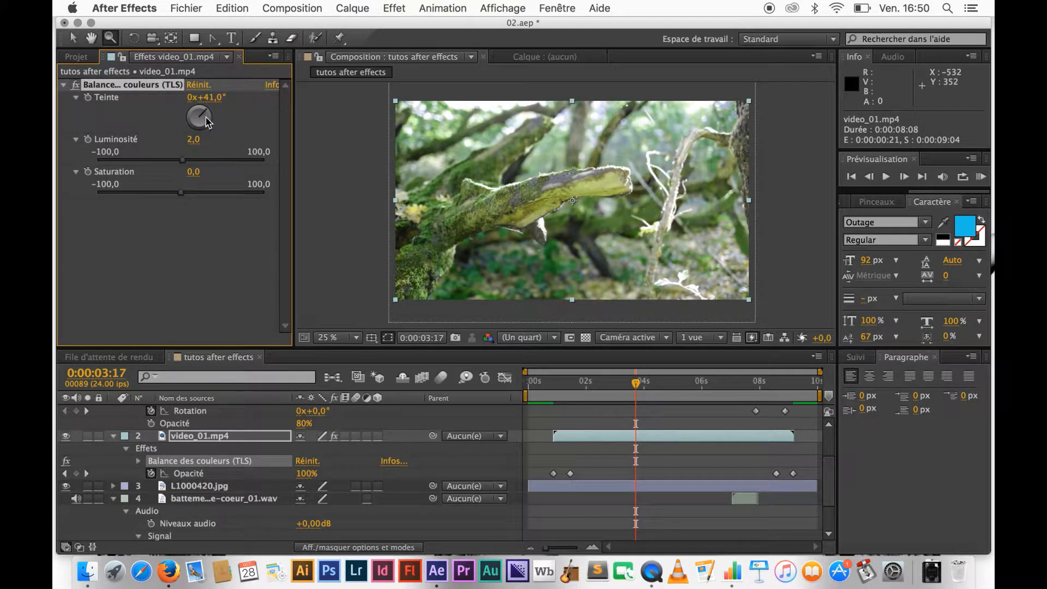
left_click_drag(207, 122, 196, 131)
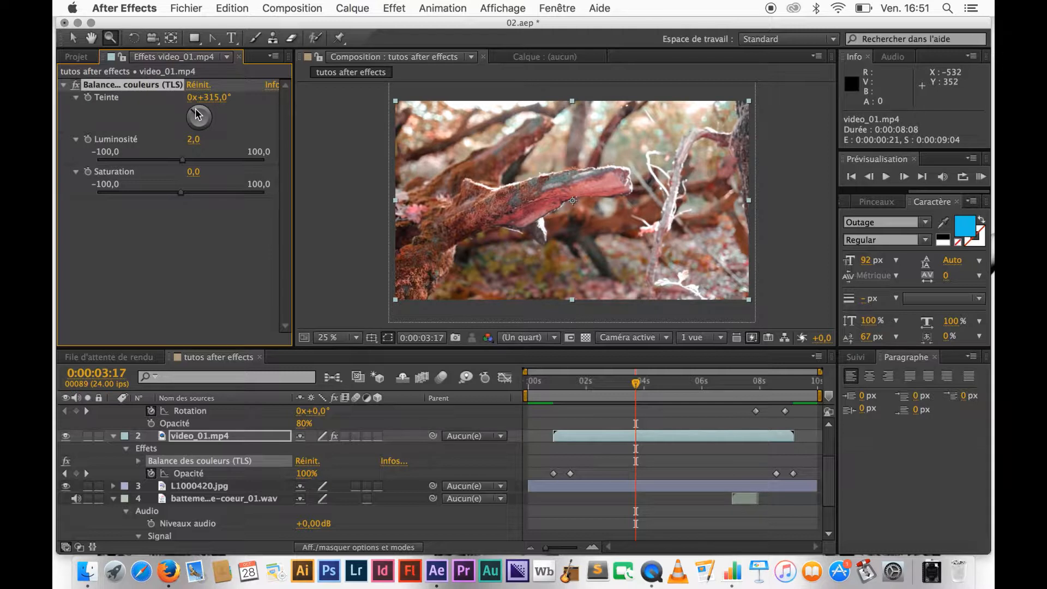
left_click_drag(196, 114, 206, 129)
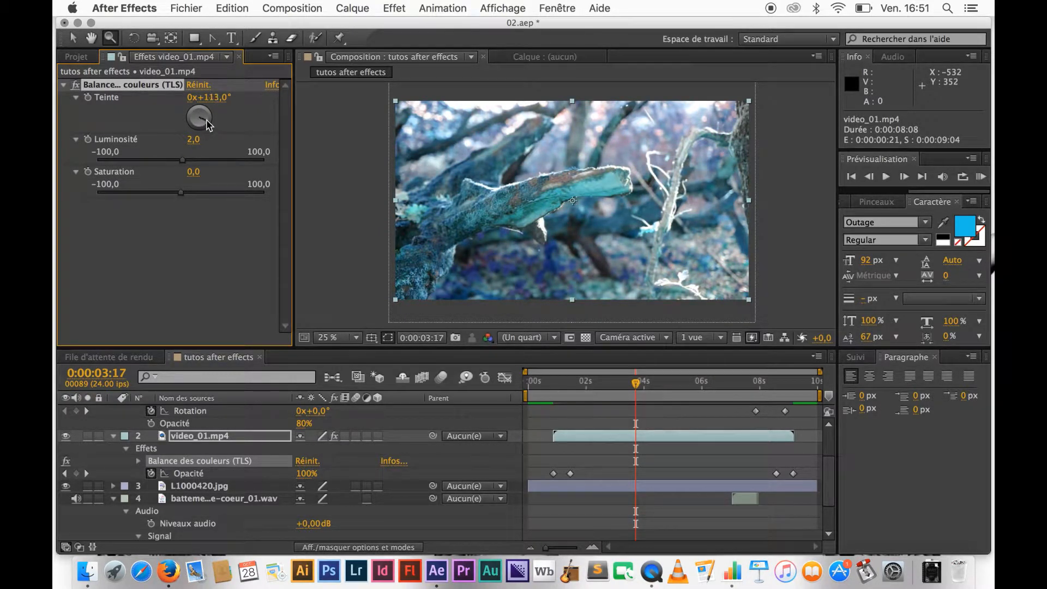
left_click_drag(207, 120, 206, 114)
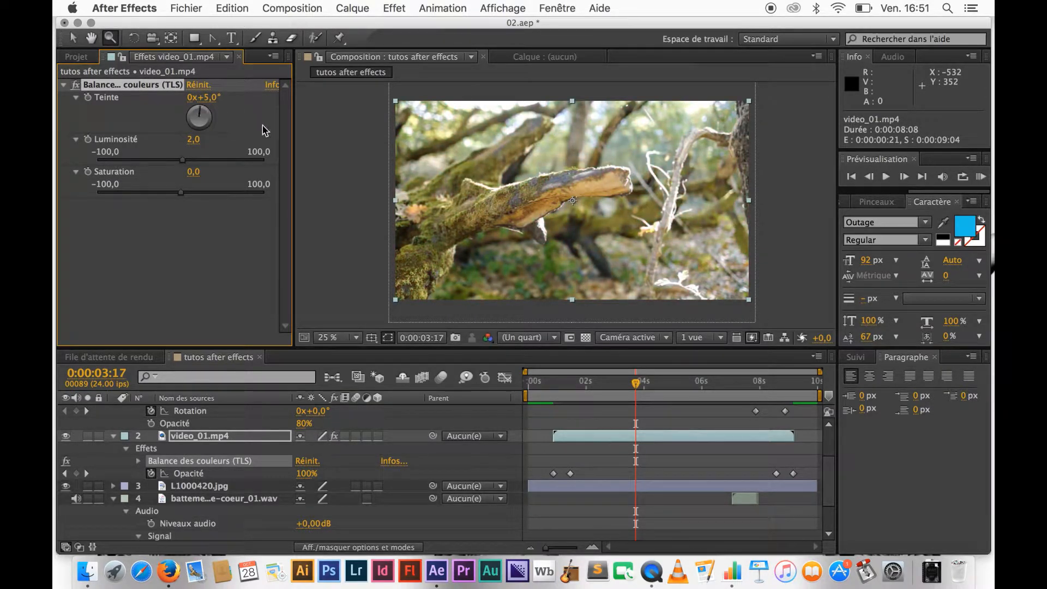
Step: Try small Teinte shifts of 5°, 2° and 10° on the clip
left_click(208, 97)
type("5")
key("Return")
left_click(210, 101)
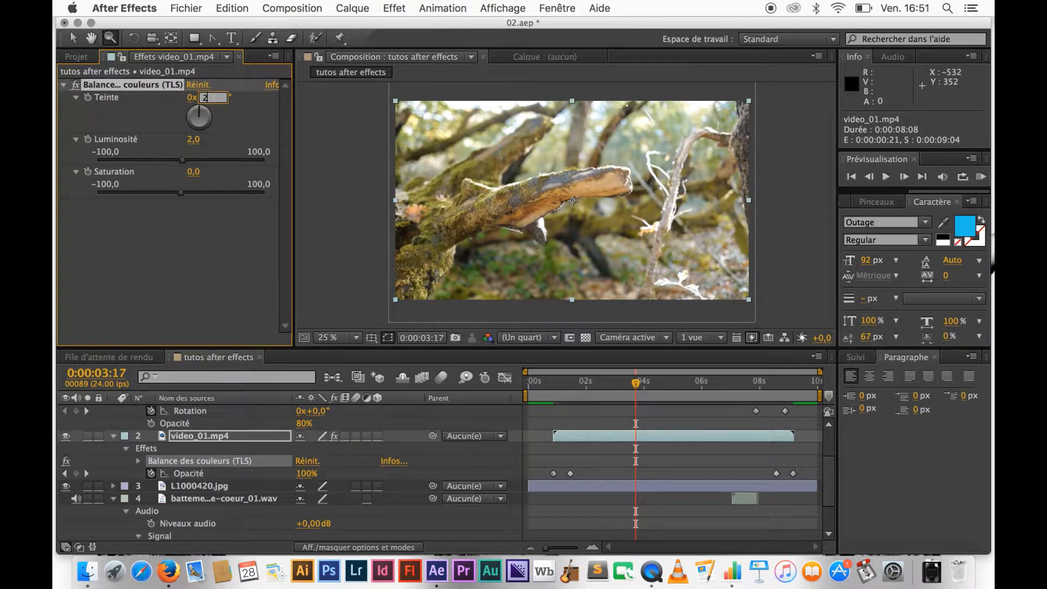
type("2")
key("Return")
left_click(210, 98)
key("Return")
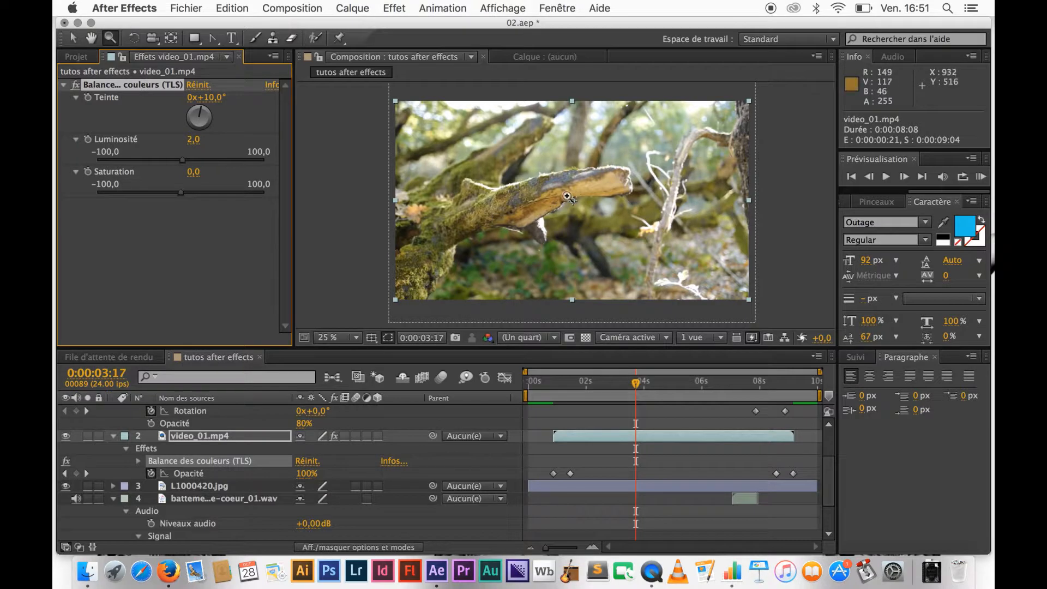
Step: Inspect the broken branch at 50 % and set the Teinte to -10° to compare its colour
left_click(565, 196)
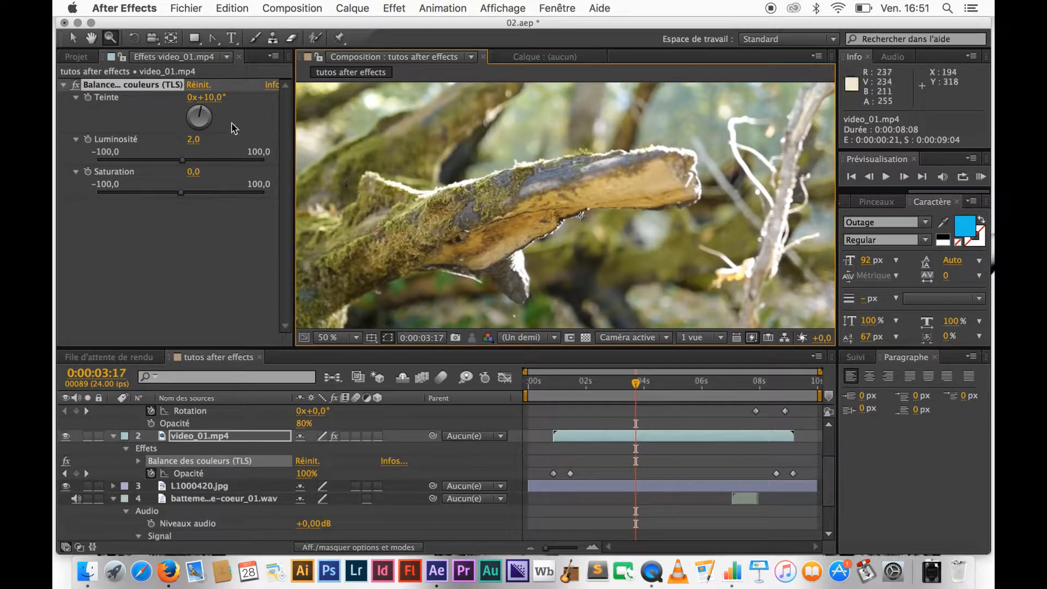
left_click(211, 100)
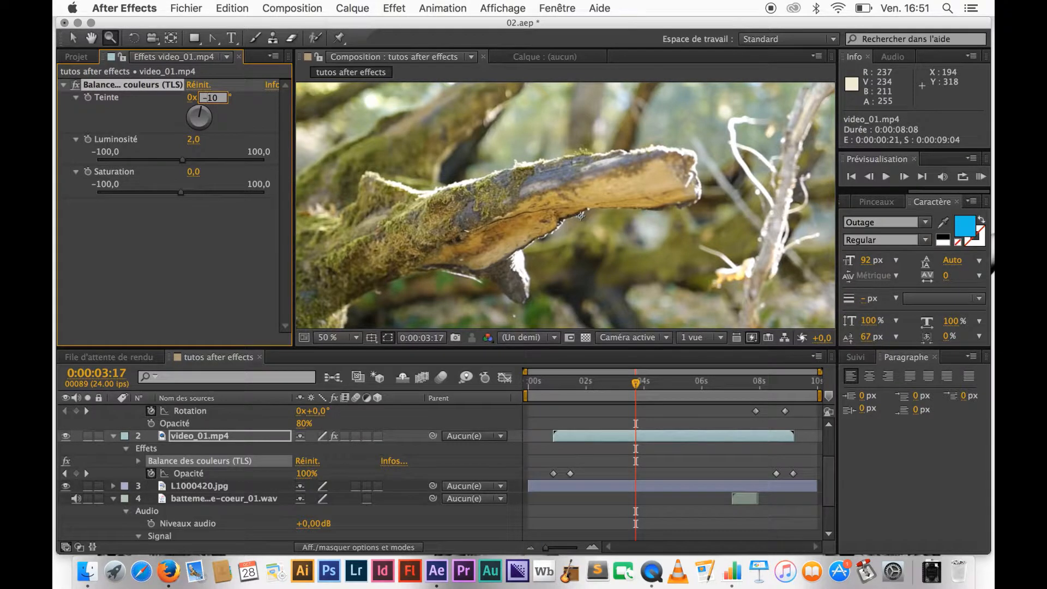
type("-10")
key("Return")
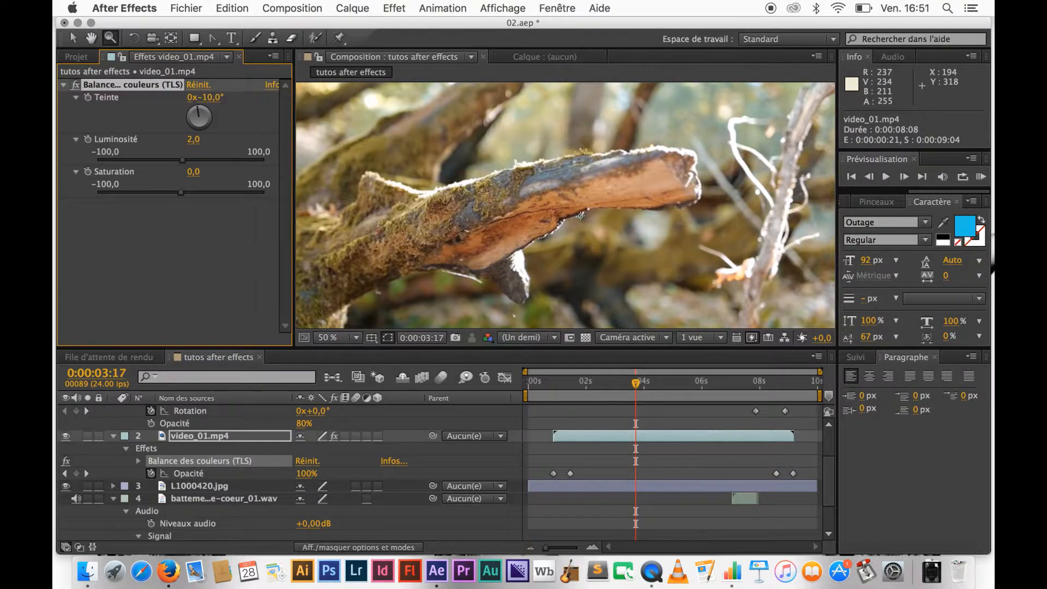
left_click(642, 181, "alt")
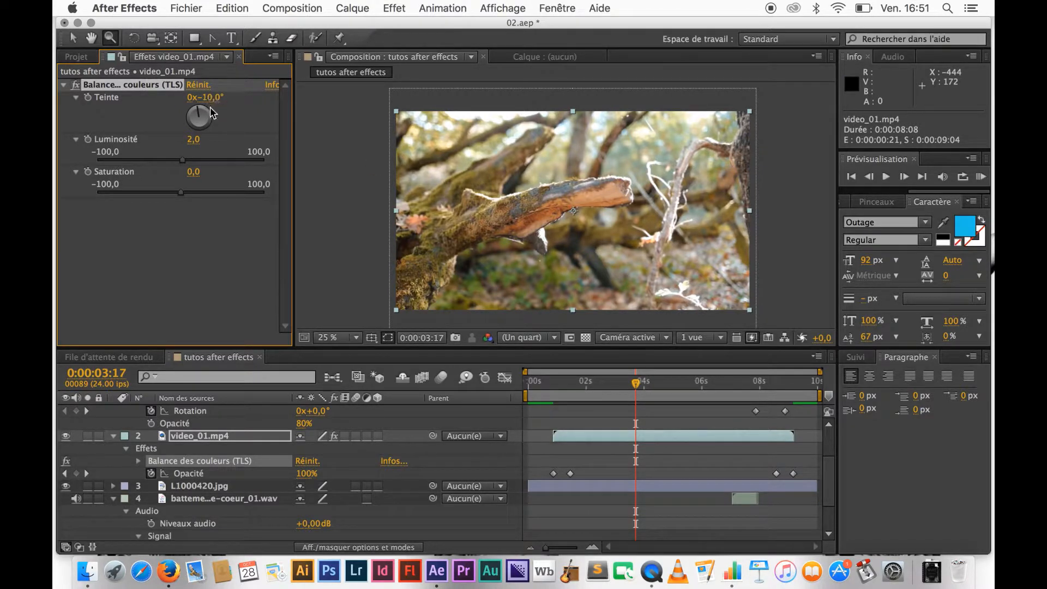
Step: Try a strong Teinte shift of 295° and reset the value to 0°
mouse_move(210, 125)
left_mouse_down()
mouse_move(203, 112)
mouse_move(209, 129)
mouse_move(196, 129)
mouse_move(195, 118)
left_mouse_up()
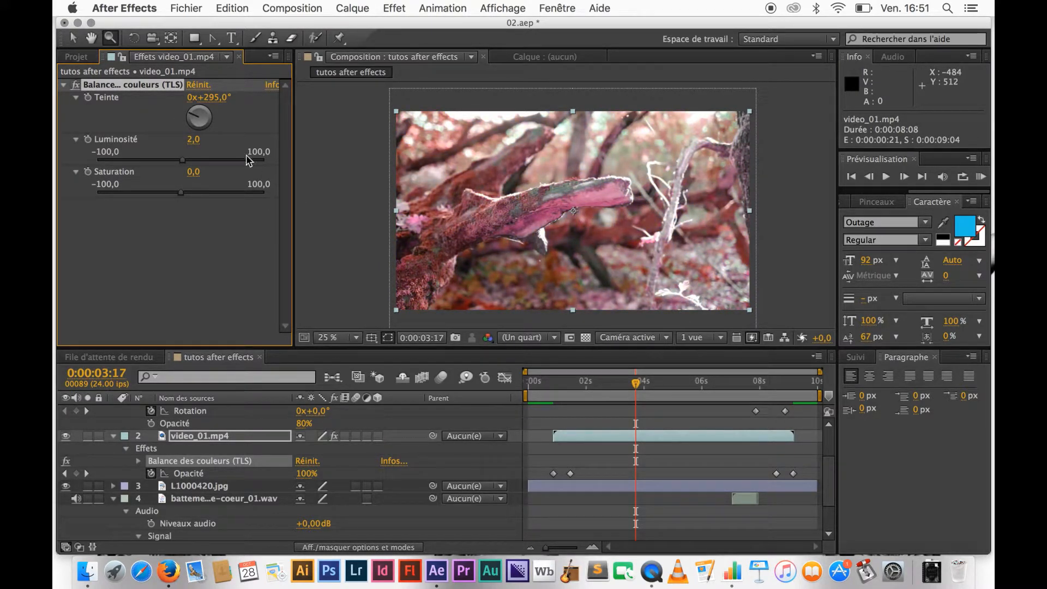
left_click(214, 97)
type("0")
key("Return")
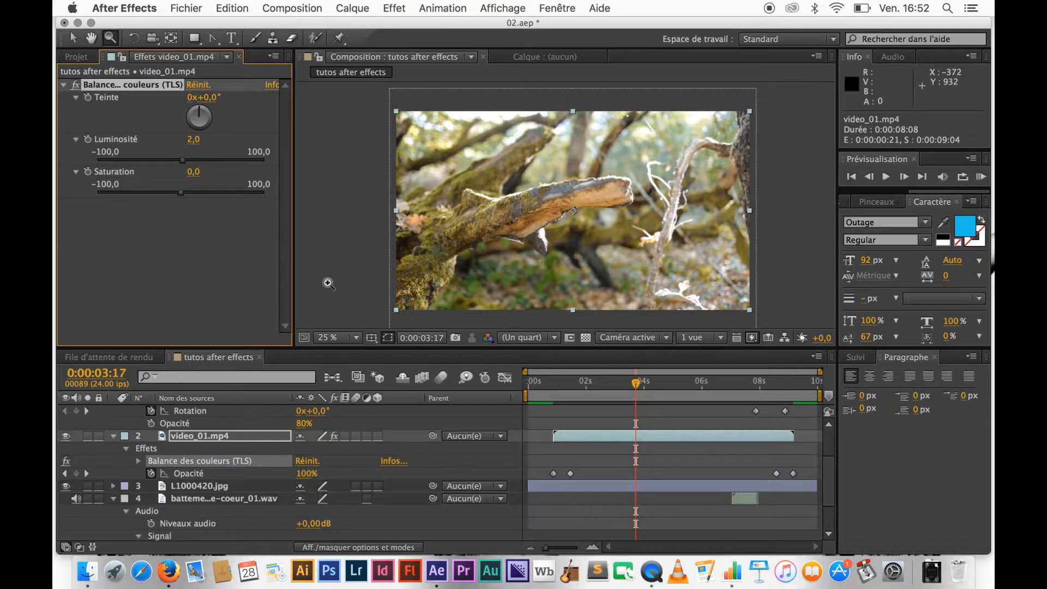
Step: Set the Teinte to -10° and scrub the timeline around 0:00:04:00 to check the tinted clip
left_click(204, 97)
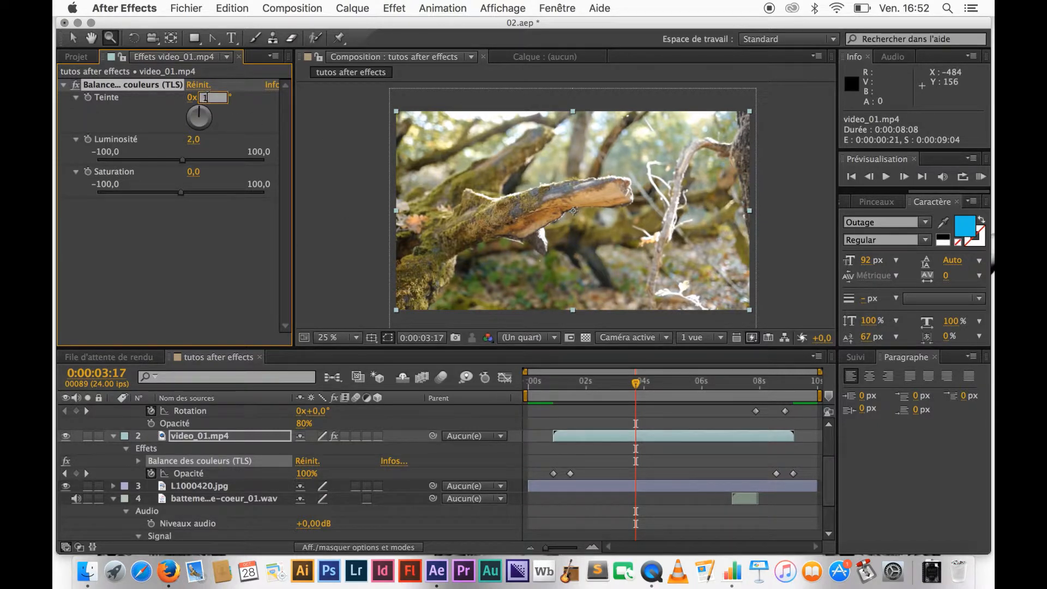
key("Return")
left_click(204, 97)
key("Return")
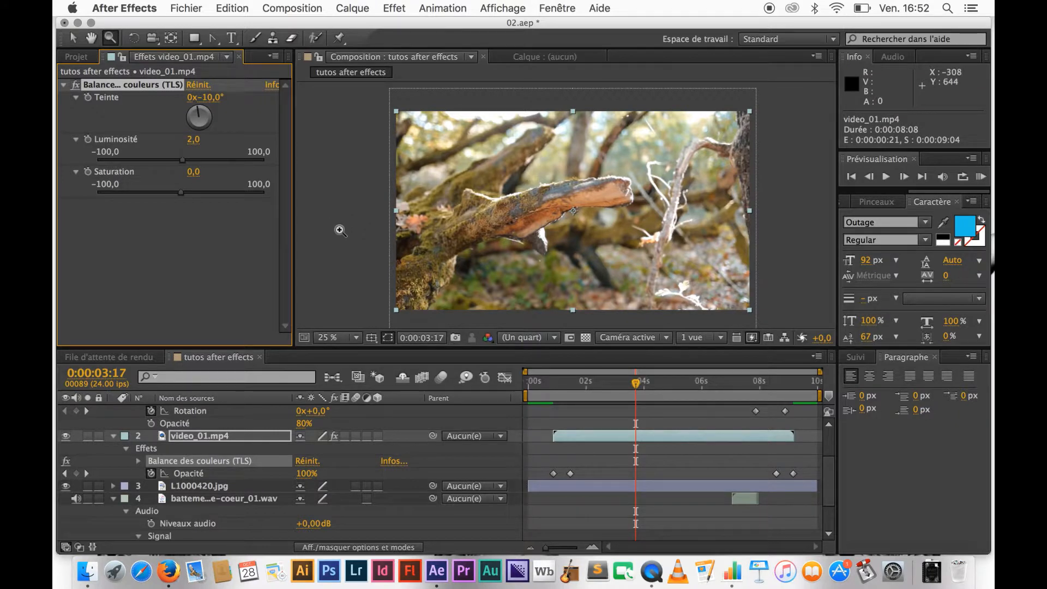
mouse_move(635, 382)
left_mouse_down()
mouse_move(577, 384)
mouse_move(705, 385)
mouse_move(766, 400)
mouse_move(636, 383)
left_mouse_up()
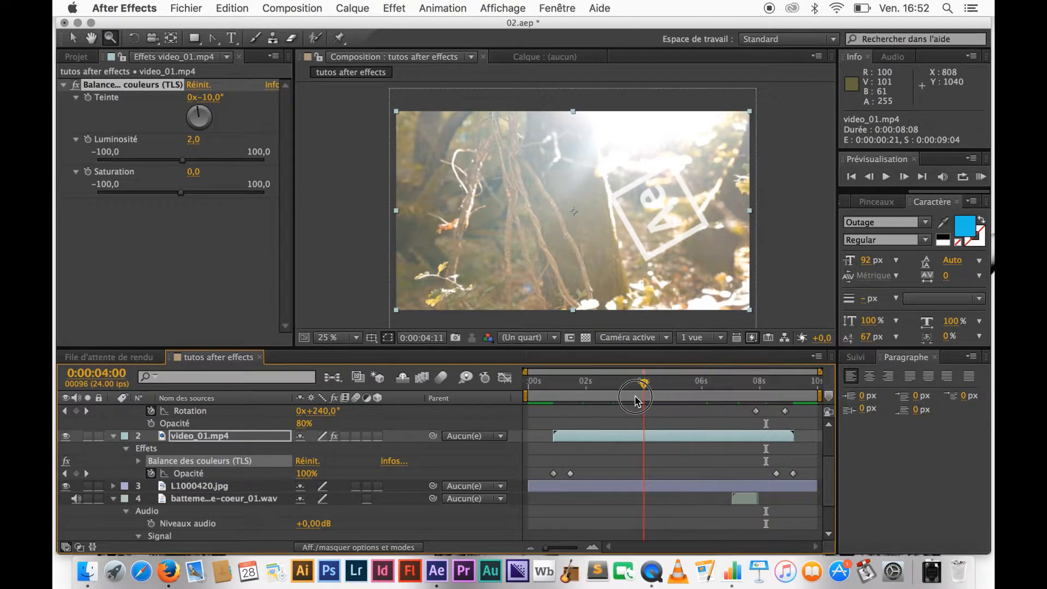
left_click(197, 246)
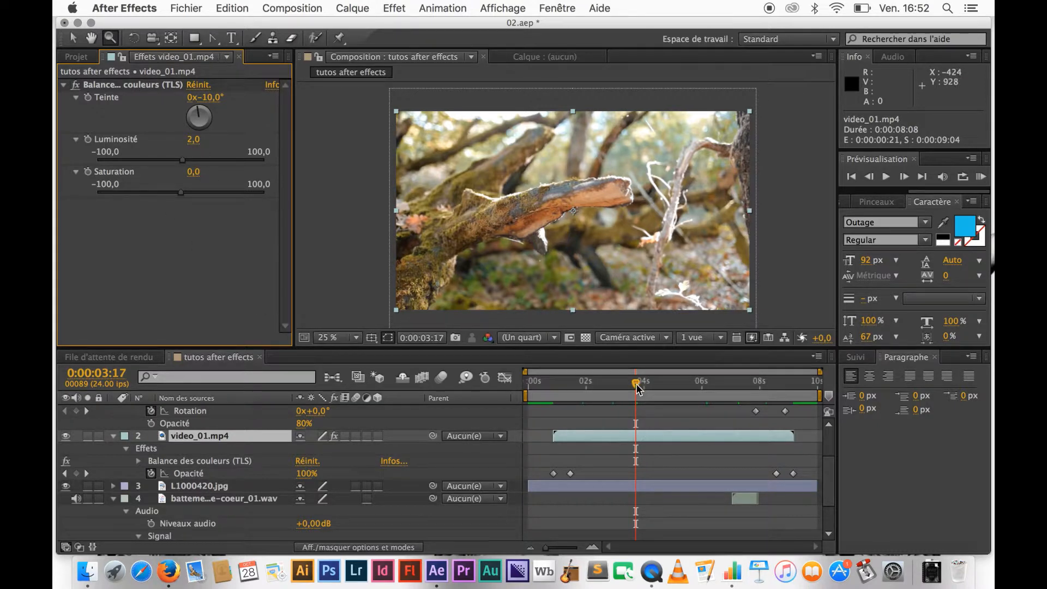
Step: Reset the effect's Teinte to 0° on video_01.mp4
left_click(213, 97)
type("0")
key("Return")
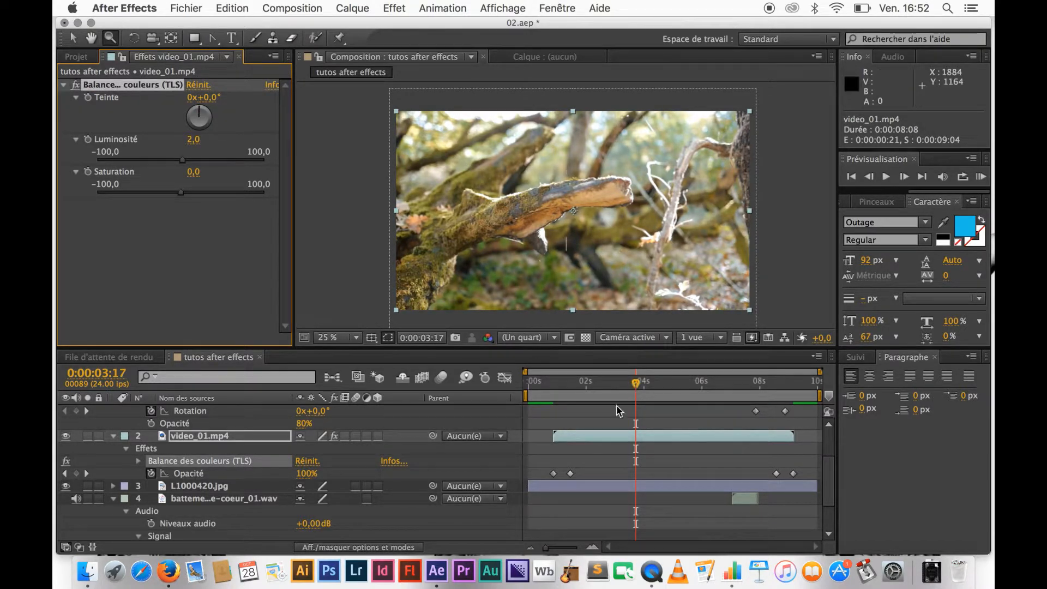
Step: Enable keyframing for the effect's Saturation, Teinte and Luminosité at the start of video_01.mp4, at 0:00:00:21
left_click_drag(641, 388, 564, 388)
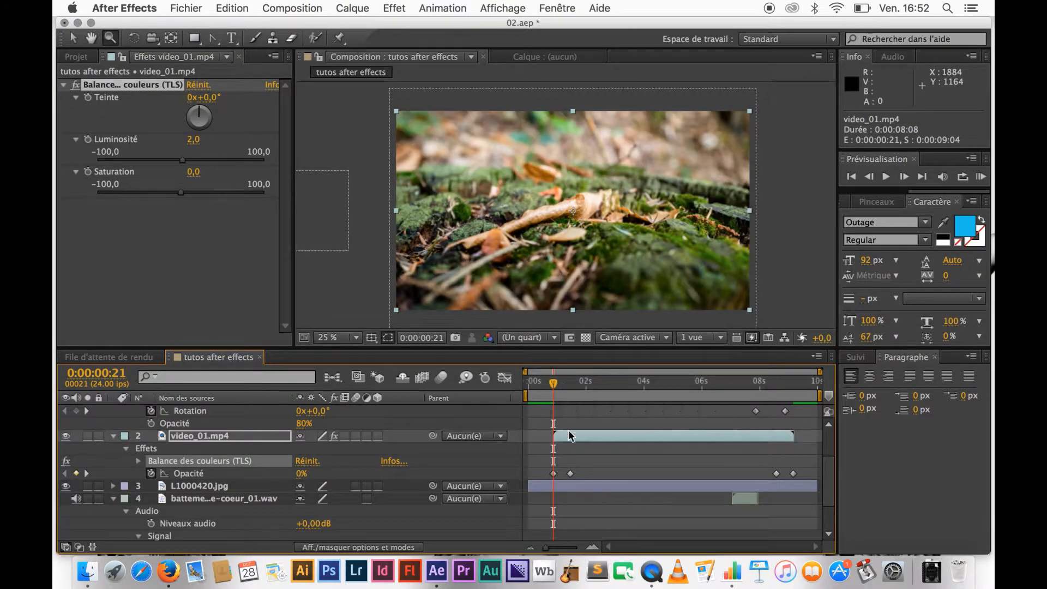
left_click(139, 461)
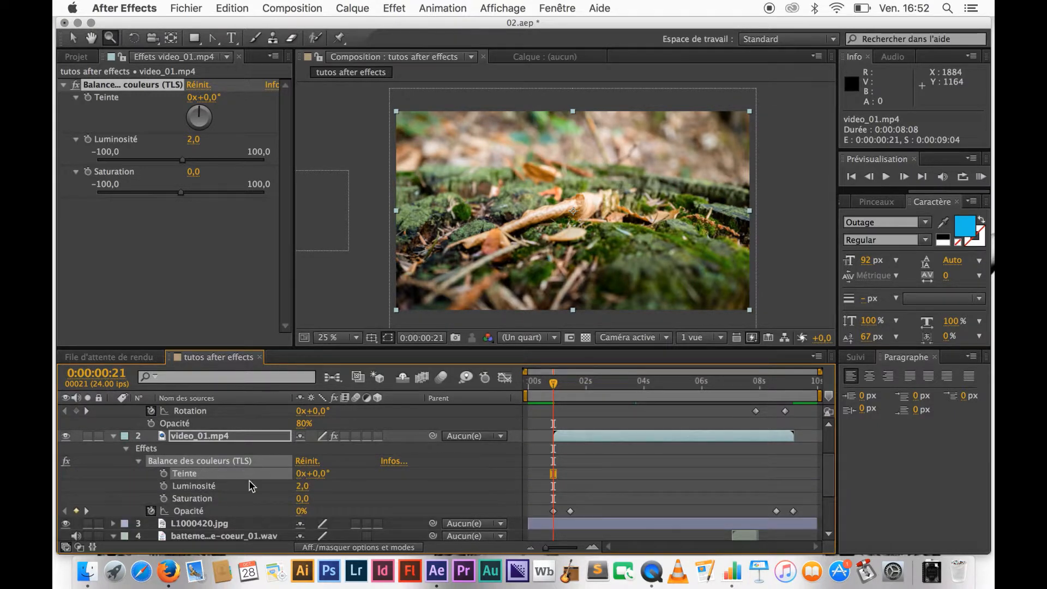
scroll(251, 486, "down", 2)
scroll(251, 485, "up", 1)
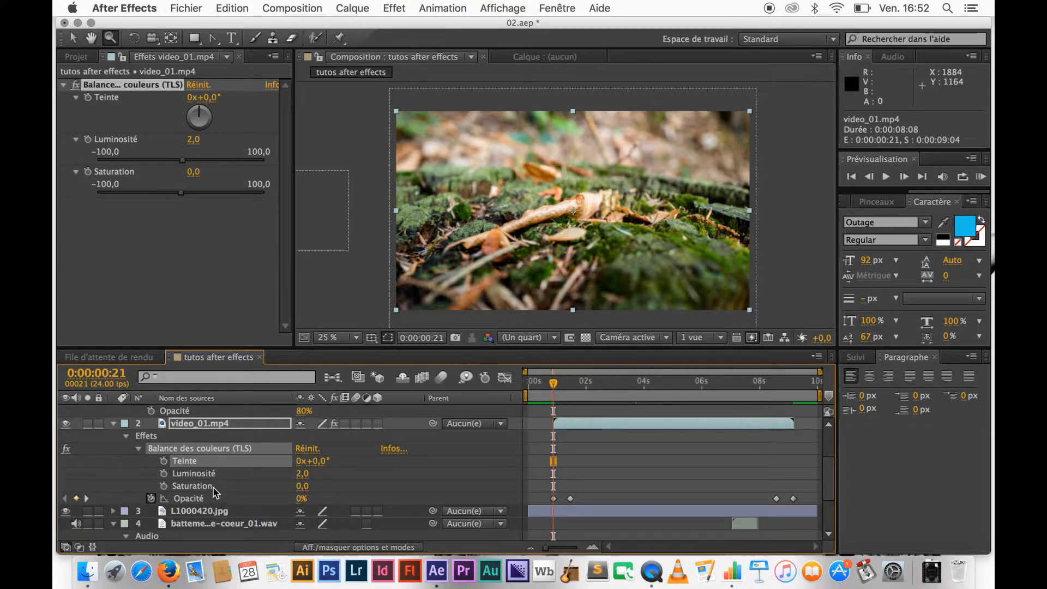
left_click(164, 485)
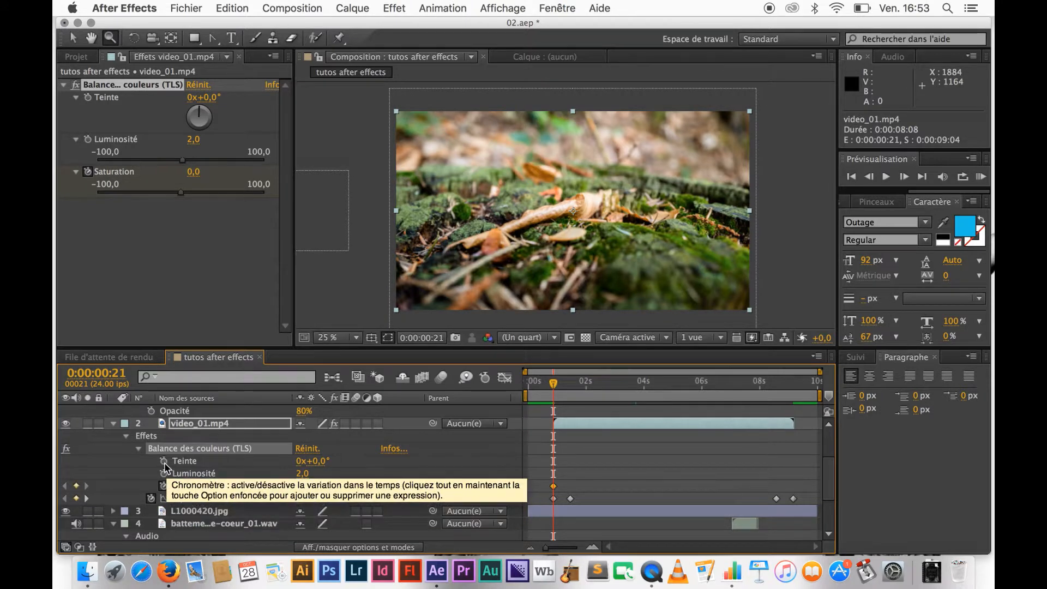
left_click(164, 461)
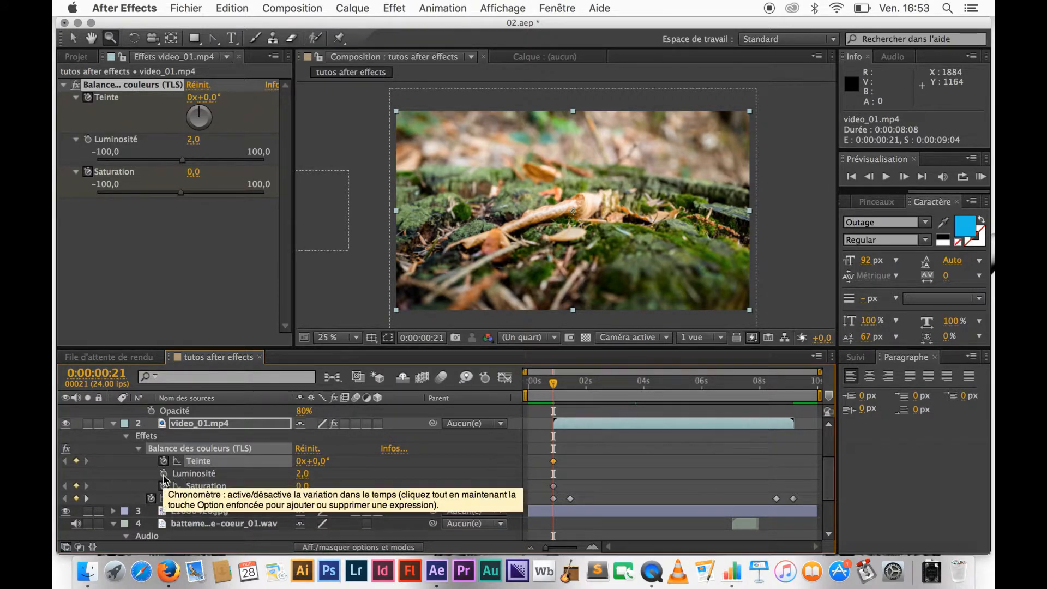
left_click(164, 473)
Step: Set the keyframes at 0:00:00:21 to a Luminosité of 0 and a Saturation of -100
left_click(302, 475)
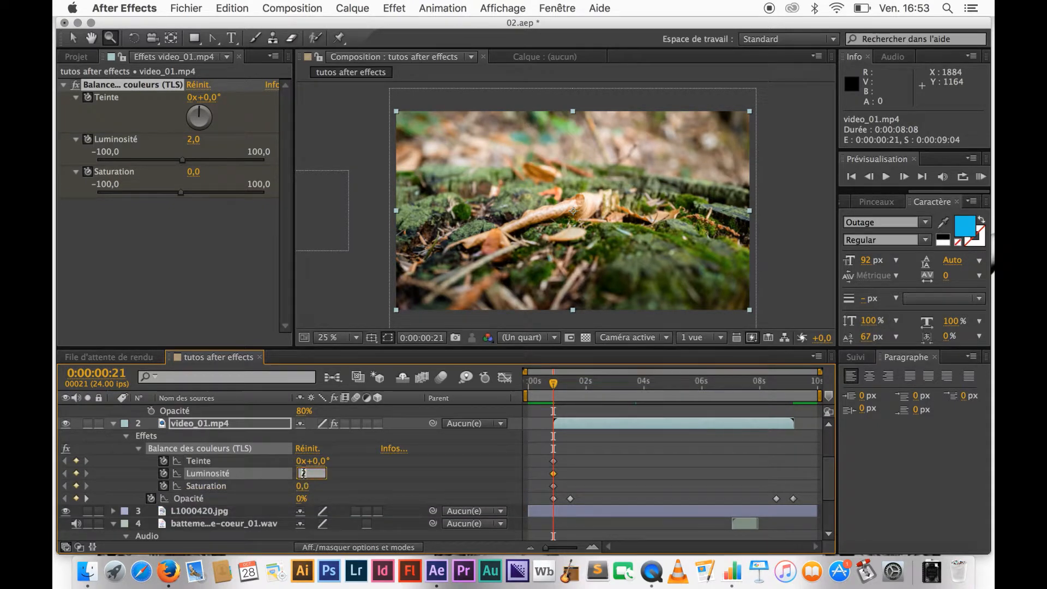
key("Return")
mouse_move(553, 386)
left_mouse_down()
mouse_move(572, 385)
mouse_move(553, 387)
left_mouse_up()
left_click_drag(299, 491, 190, 483)
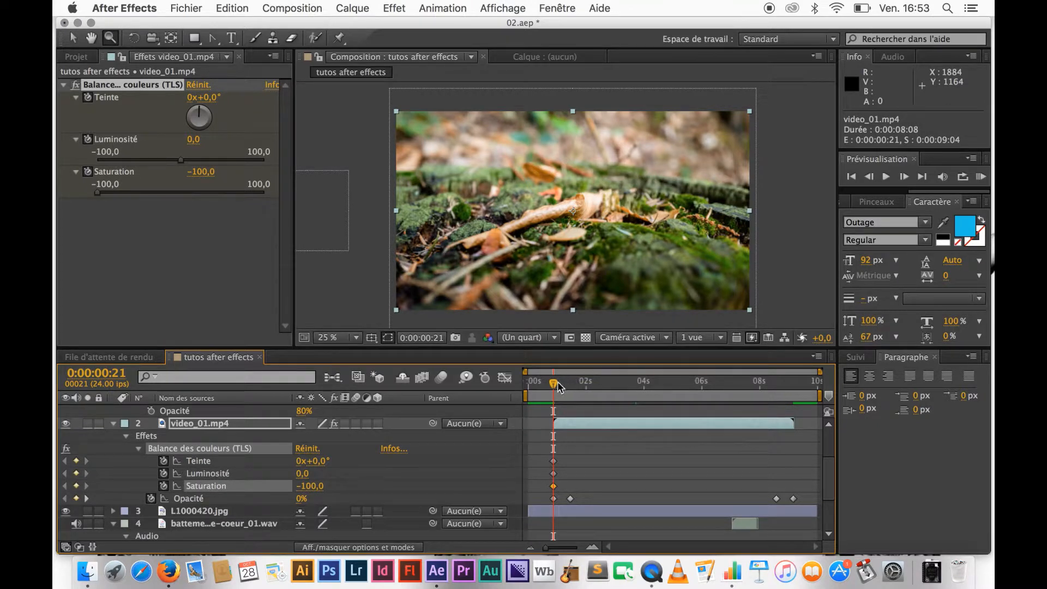
Step: Add a Saturation keyframe of 0 at 0:00:02:00
left_click_drag(556, 385, 588, 392)
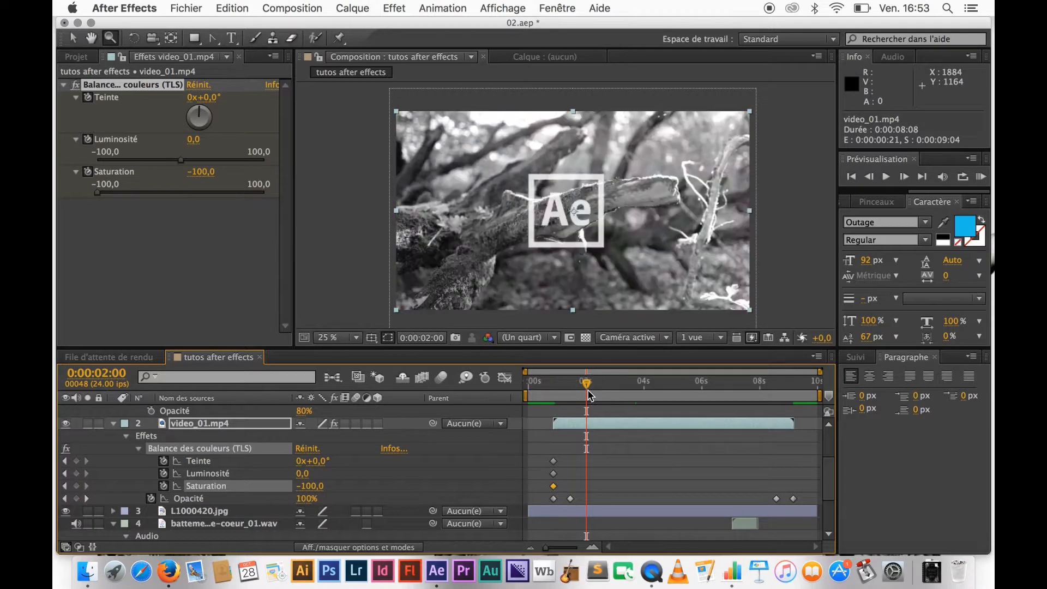
left_click(312, 488)
type("0")
key("Return")
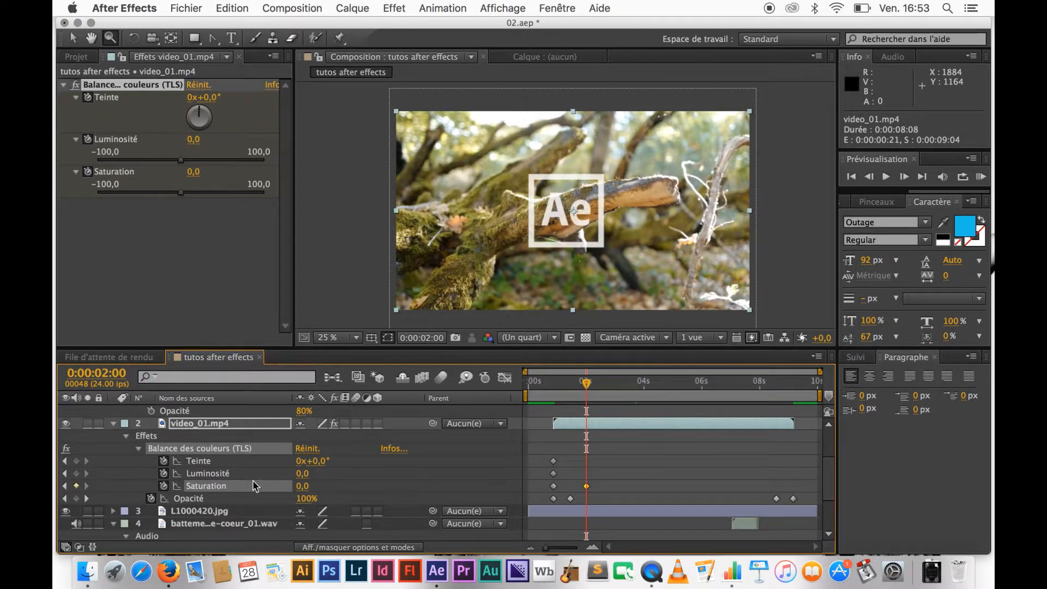
Step: Add keyframes at 0:00:02:00 with a Luminosité of 2 and a Teinte of -10°
left_click(302, 473)
type("2")
key("Return")
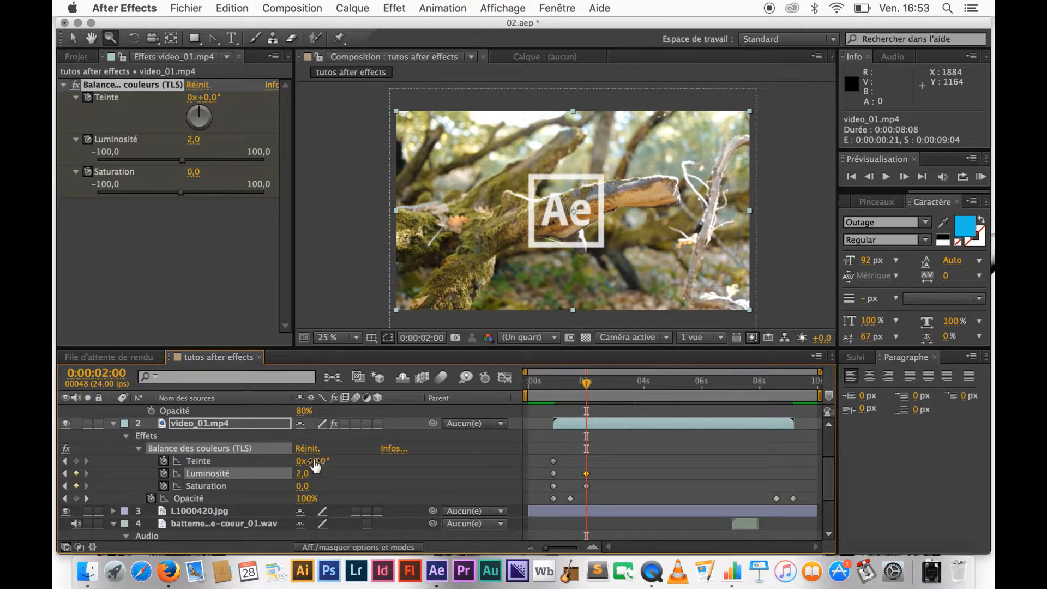
left_click(304, 464)
left_click(303, 473)
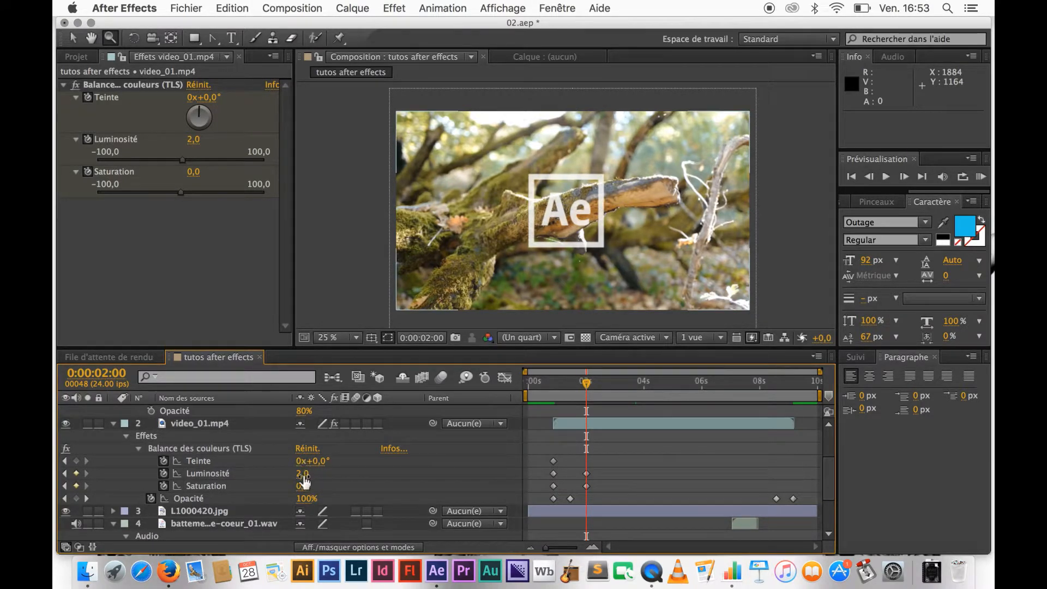
left_click(319, 461)
key("Return")
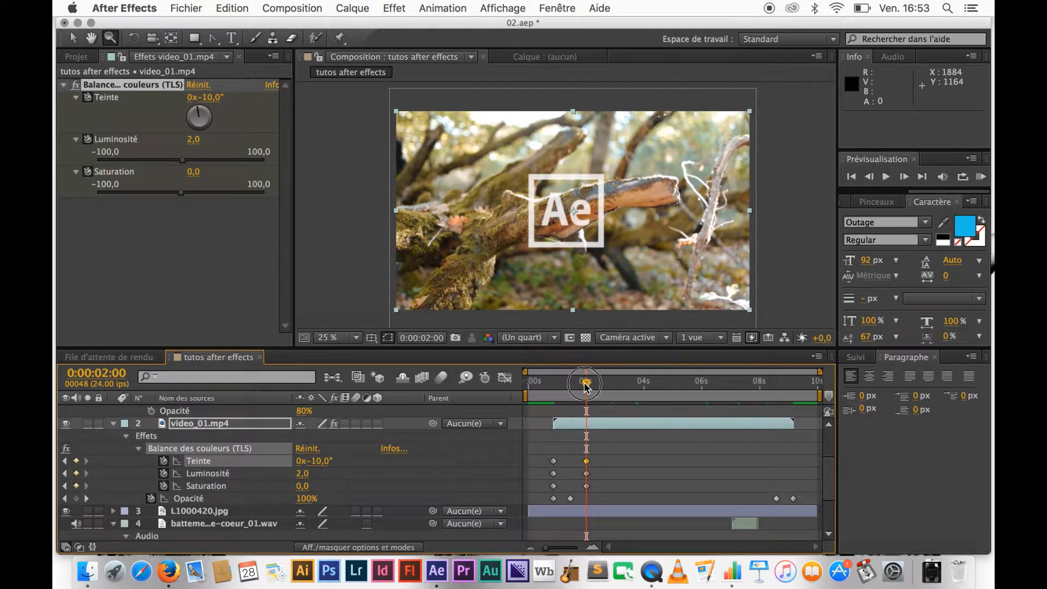
Step: Preview the animation from 0:00:00:21, and move the first Teinte, Luminosité and Saturation keyframes to 0:00:01:11
left_click_drag(586, 386, 551, 385)
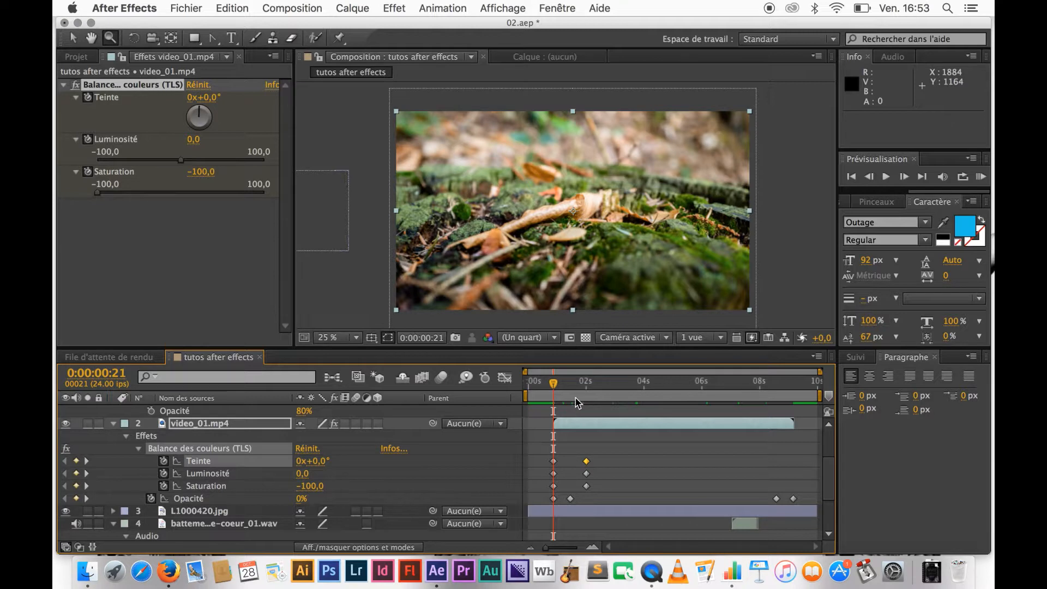
key("space")
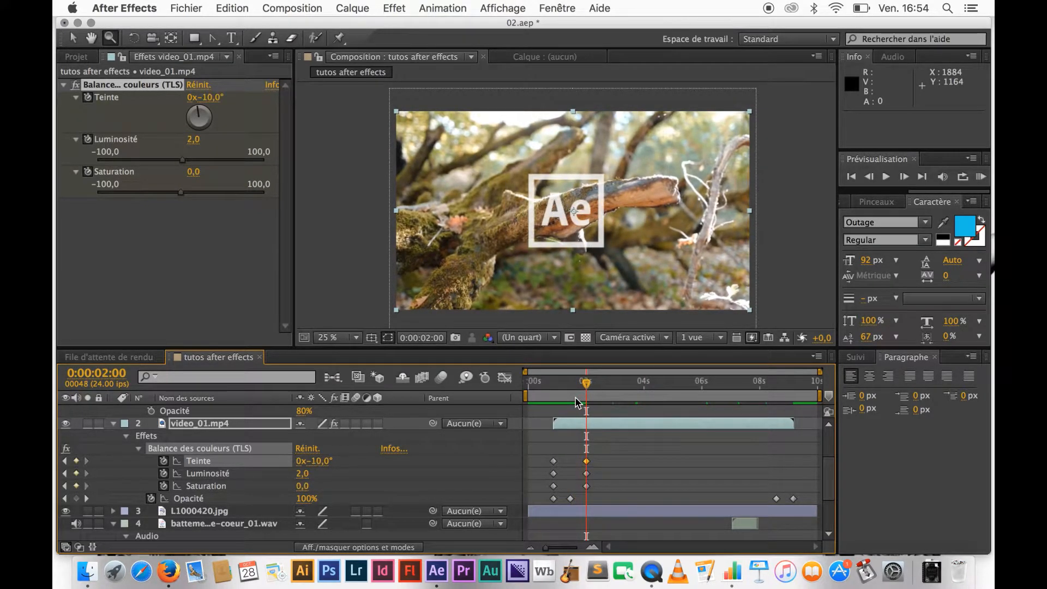
left_click(553, 461)
left_click(554, 473, "shift")
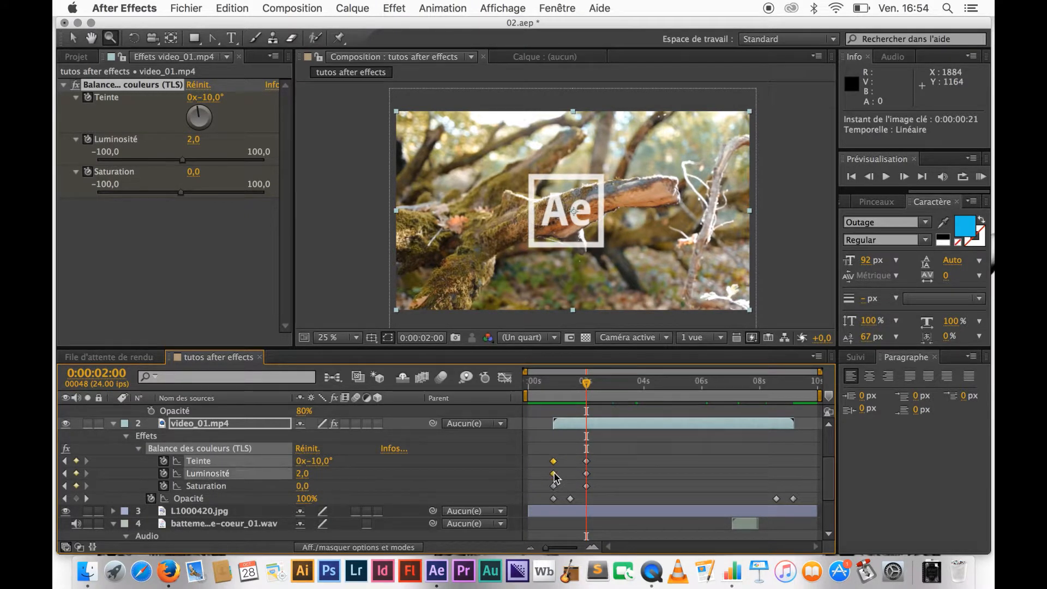
left_click(553, 485, "shift")
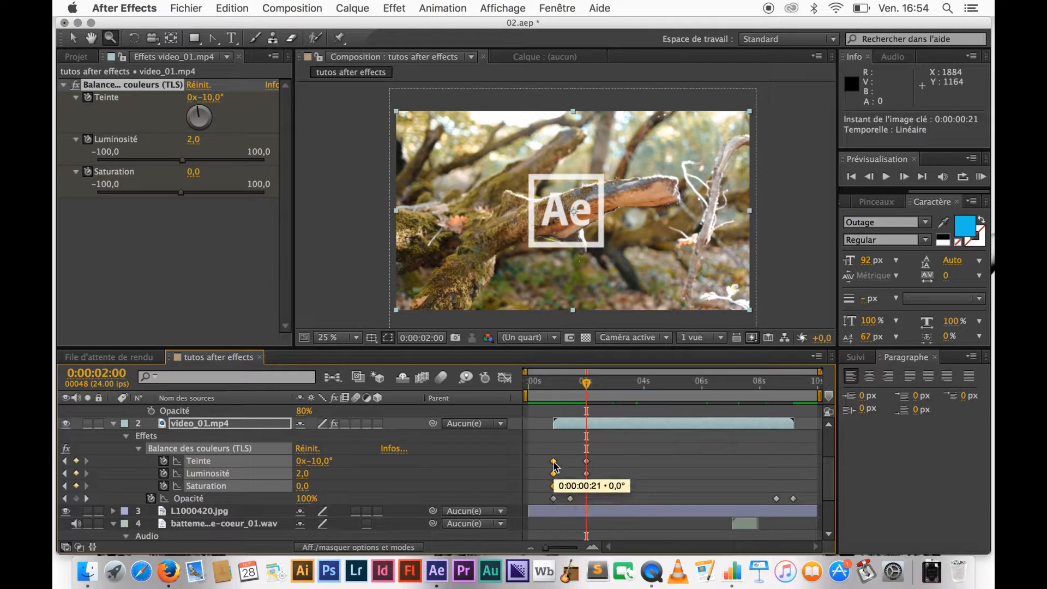
mouse_move(544, 444)
left_mouse_down()
mouse_move(563, 493)
mouse_move(554, 461)
mouse_move(568, 465)
left_mouse_up()
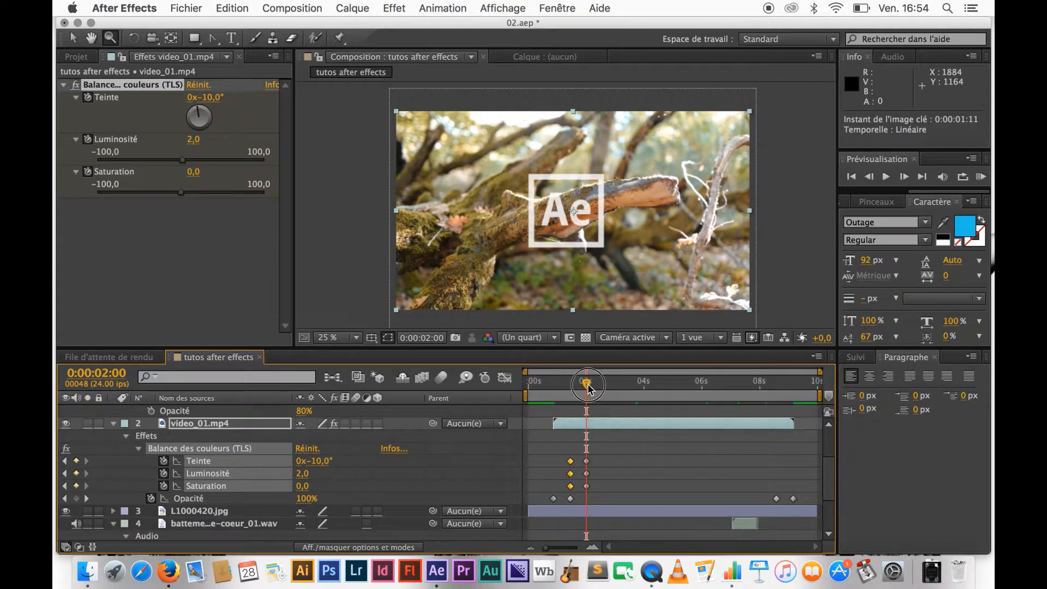
Step: Check the black-and-white to colour transition frame by frame from 0:00:01:10 to 0:00:02:05
left_click_drag(586, 383, 566, 388)
key("Page_Down")
key("Page_Down")
key("Page_Down")
key("Page_Down")
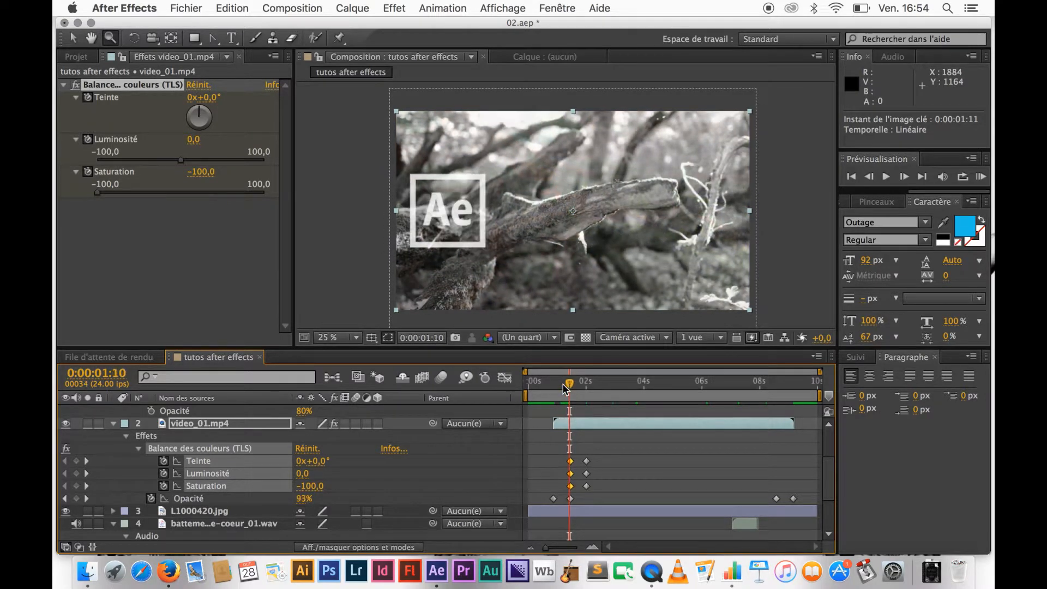
key("Page_Down")
key("Page_Down")
key("Page_Down")
key("Page_Down")
key("Page_Down")
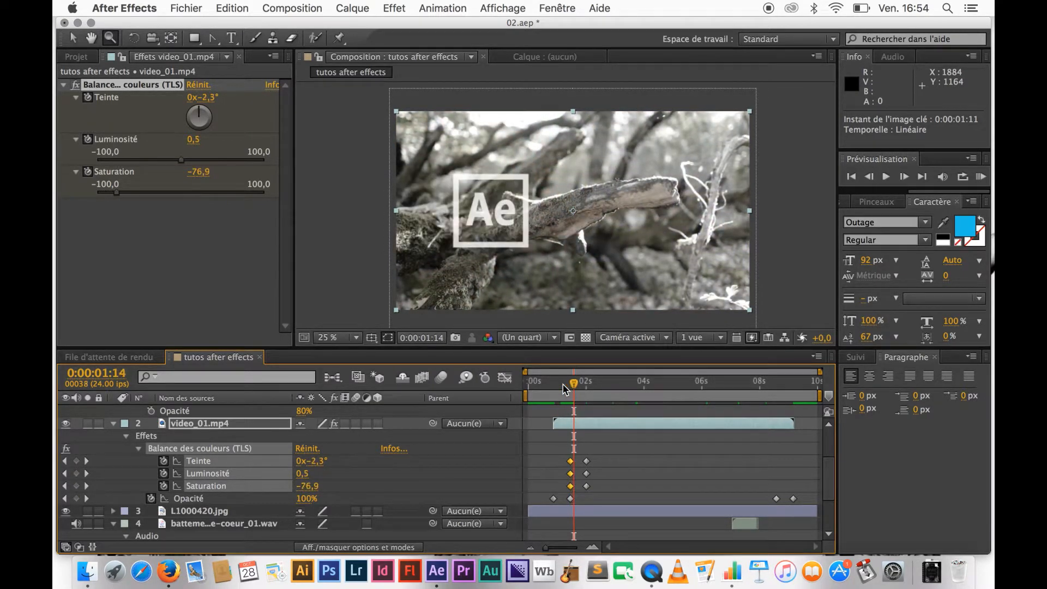
key("Page_Down")
key("Page_Down")
key("Page_Down")
key("Page_Down")
key("Page_Down")
key("Page_Down")
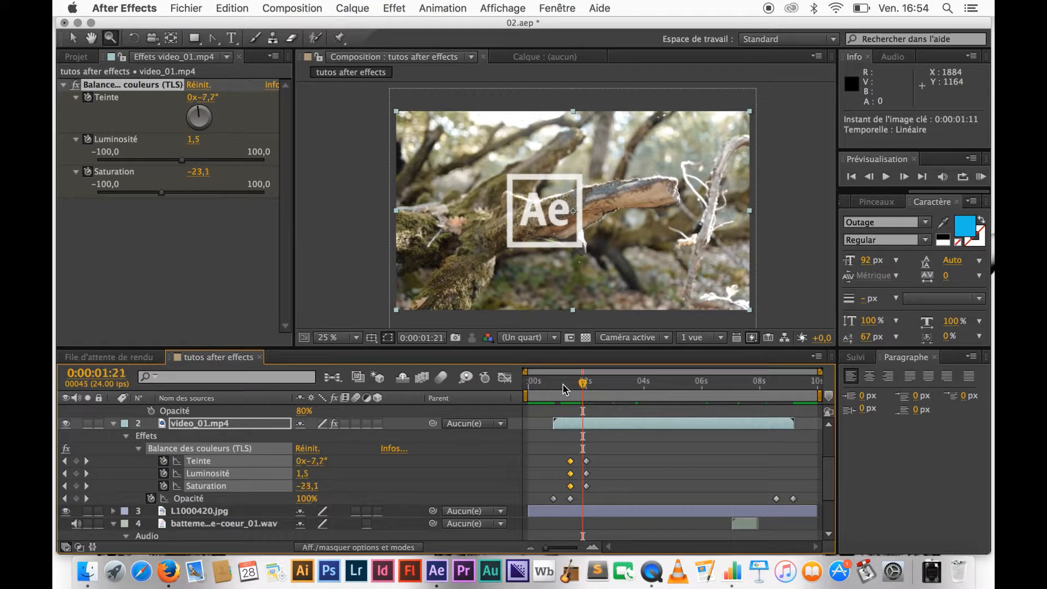
key("Page_Down")
key("Page_Down")
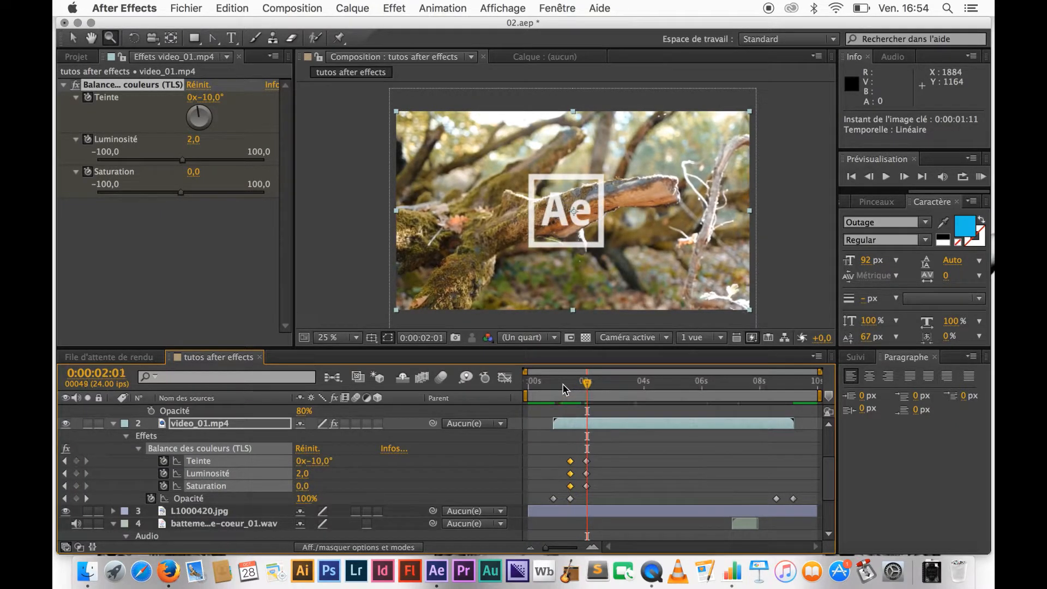
key("Page_Down")
key("Page_Down")
key("Page_Down")
key("Page_Down")
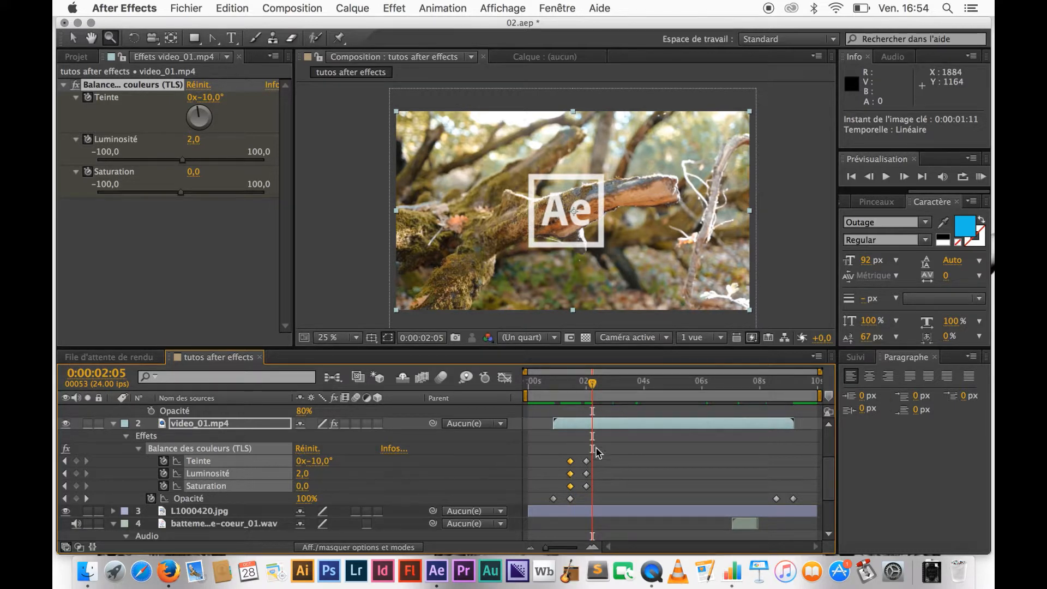
Step: Set the Luminosité keyframe at 0:00:02:00 to 0
left_click(545, 479)
left_click(586, 383)
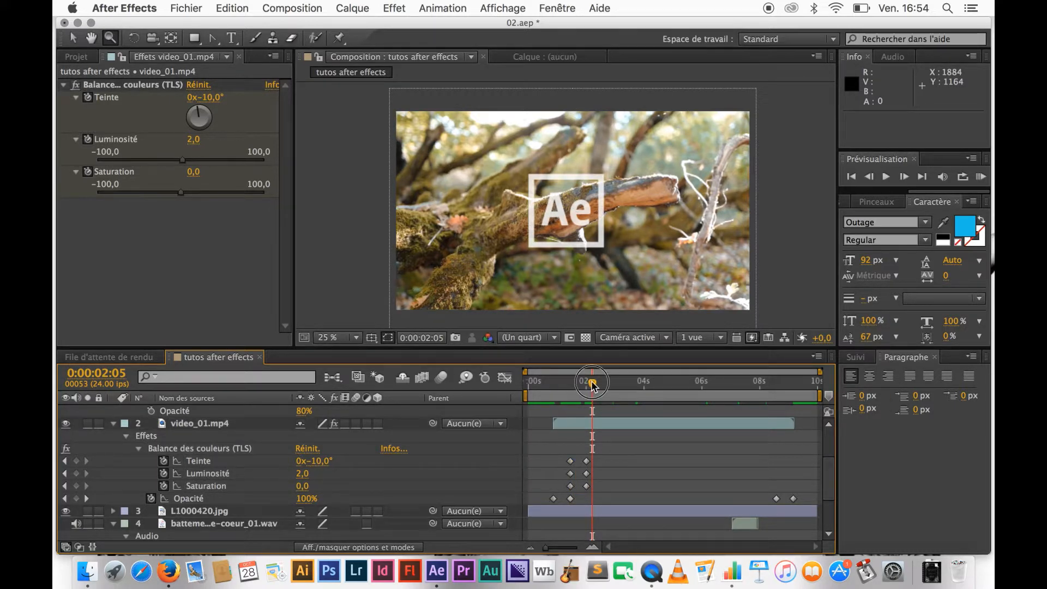
left_click(587, 473)
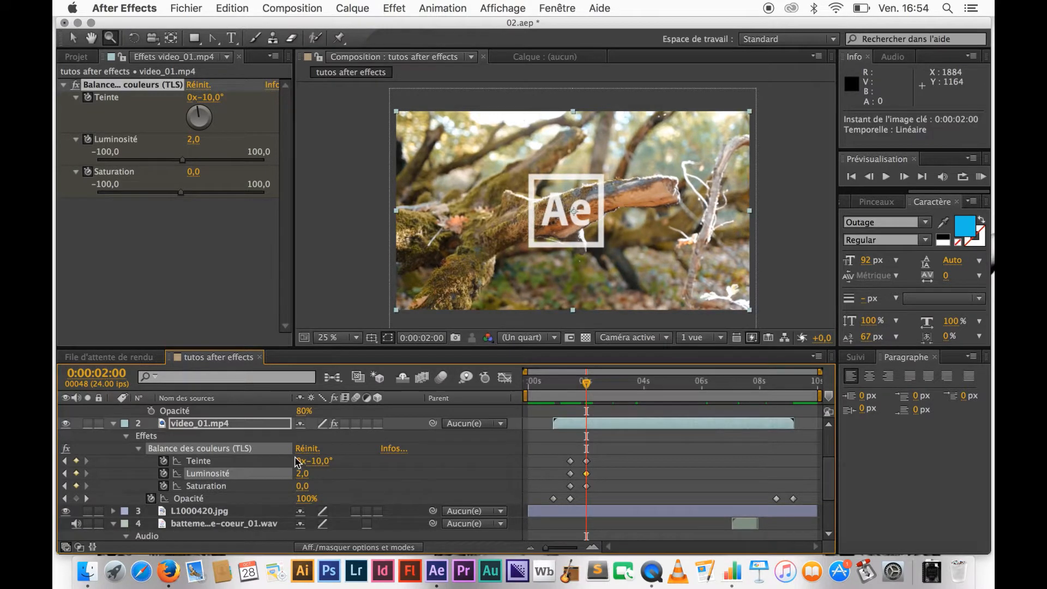
left_click(302, 475)
type("0")
key("Return")
Step: Set the Luminosité keyframe at 0:00:01:11 to 2 and deselect it
left_click_drag(587, 383, 571, 384)
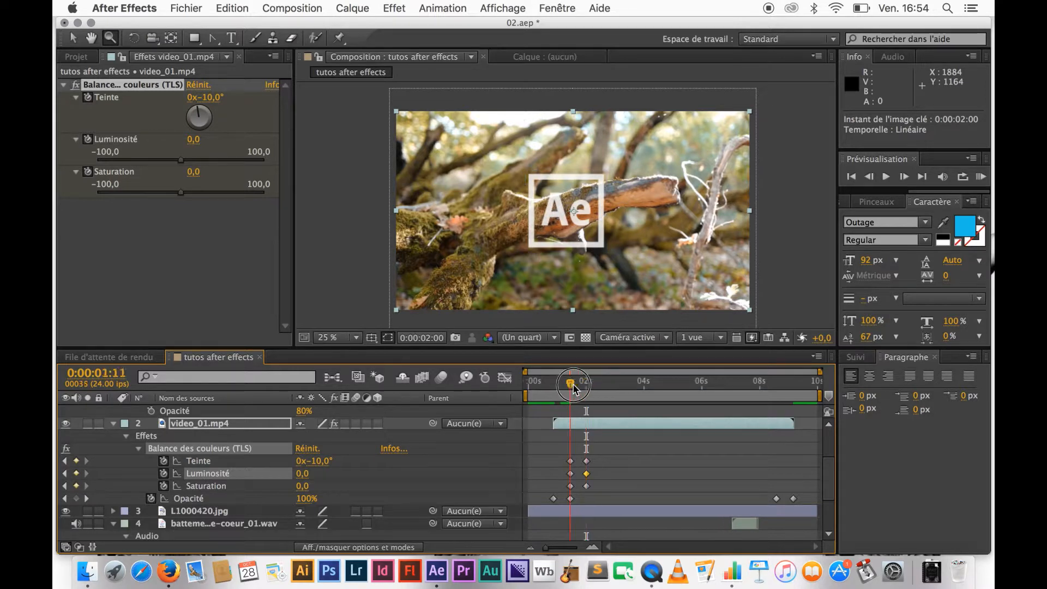
left_click(570, 473)
left_click(304, 474)
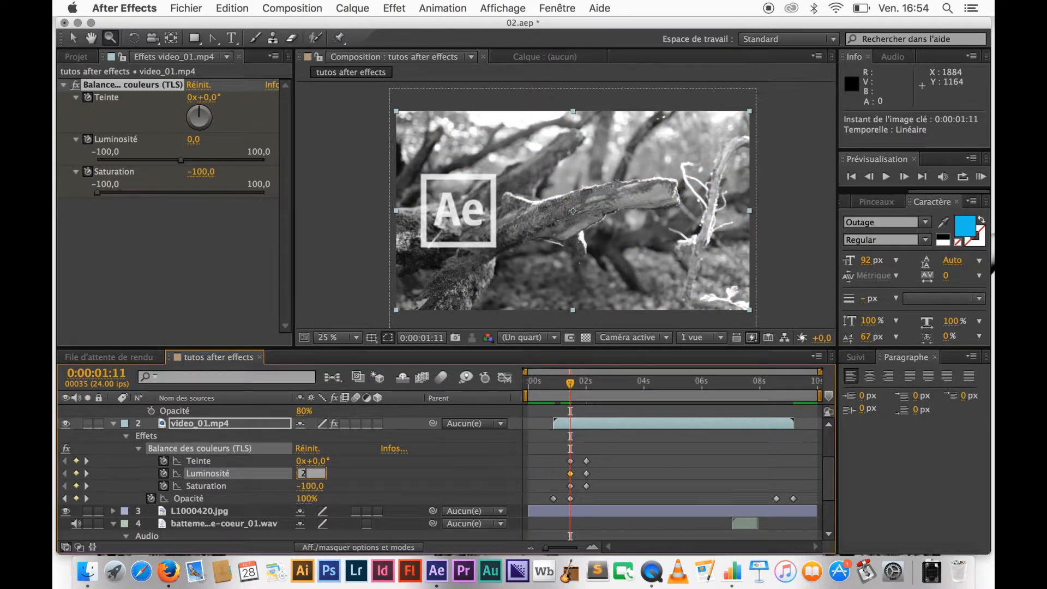
key("Return")
left_click(555, 445)
Step: Find the frame where the spinning logo is edge-on and shift all six effect keyframes so the second set lands at 0:00:02:21
left_click_drag(570, 385, 620, 384)
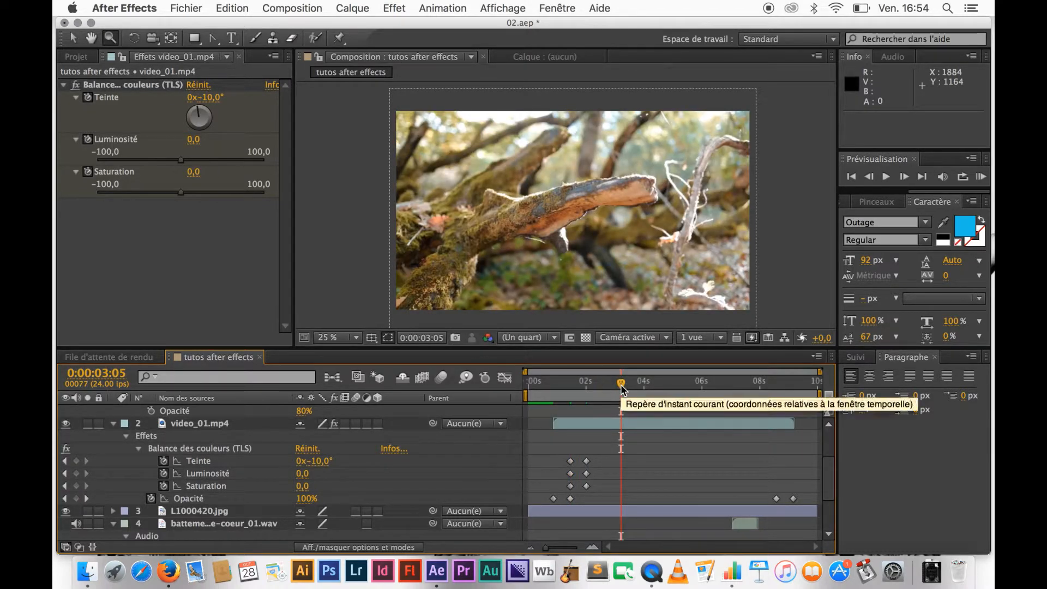
key("Page_Up")
key("Page_Up")
key("Page_Up")
key("Page_Up")
key("Page_Up")
key("Page_Up")
key("Page_Up")
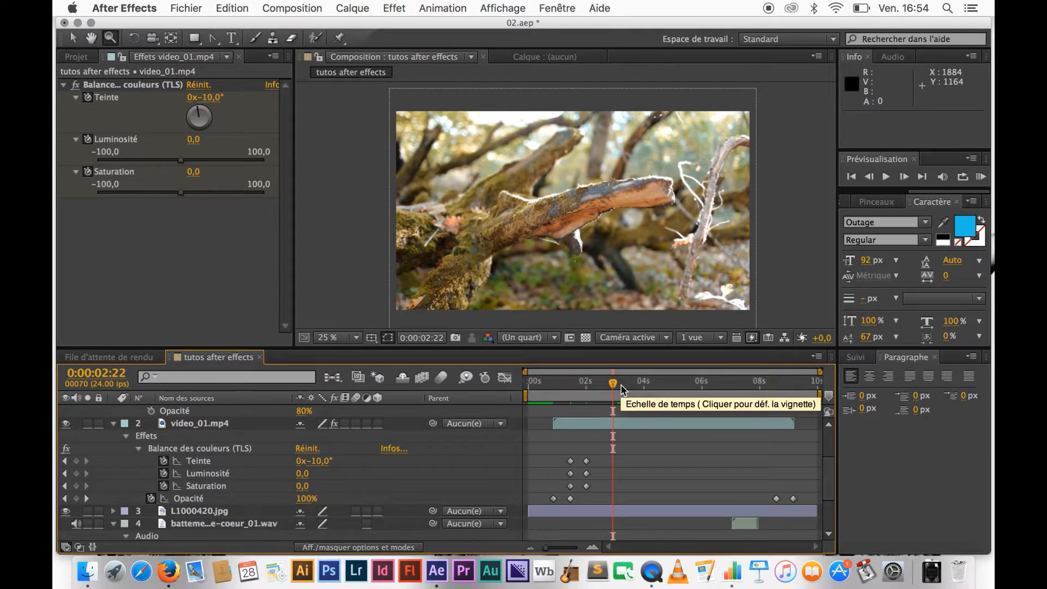
key("Page_Up")
key("Page_Up")
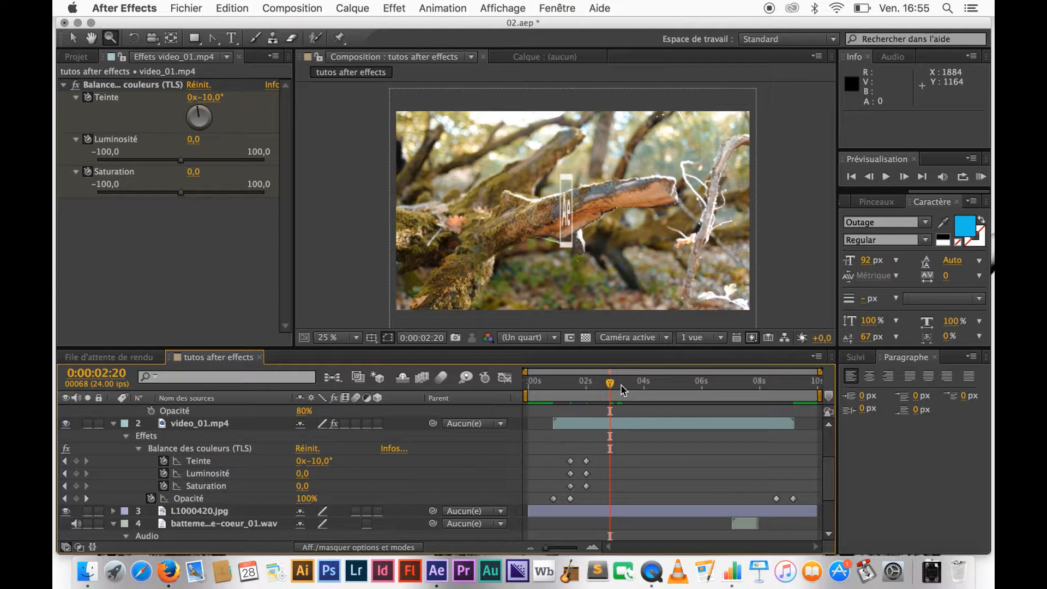
key("Page_Down")
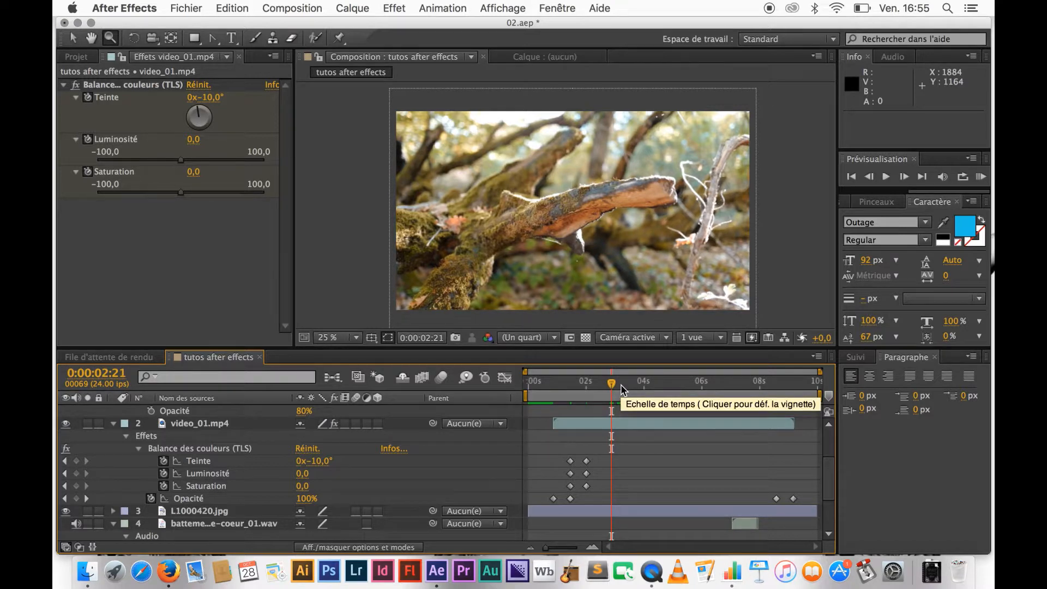
key("Page_Up")
key("Page_Up")
key("Page_Down")
key("Page_Down")
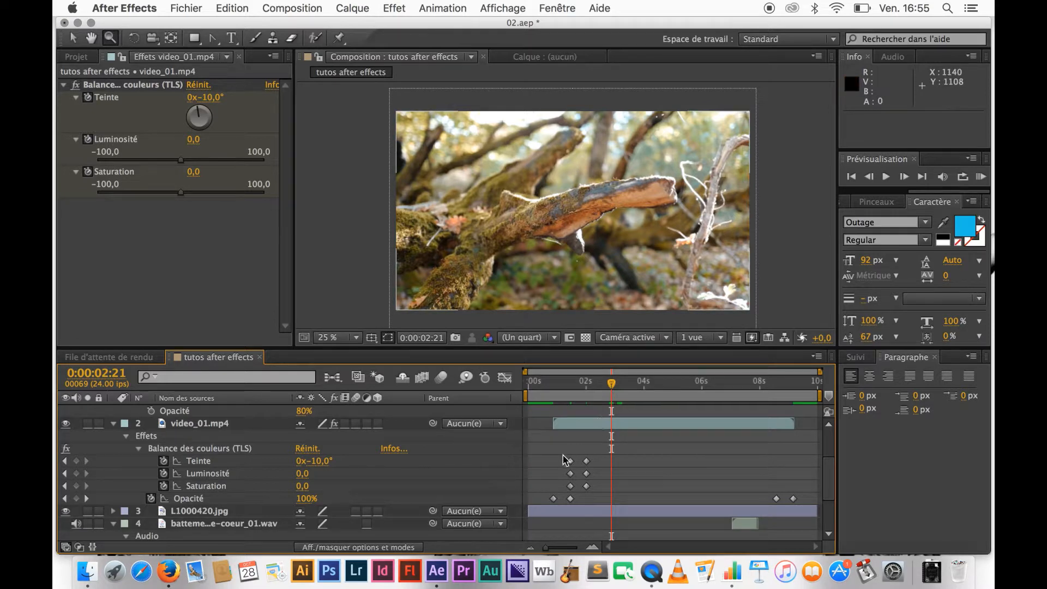
mouse_move(563, 455)
left_mouse_down()
mouse_move(598, 493)
mouse_move(590, 463)
mouse_move(616, 468)
left_mouse_up()
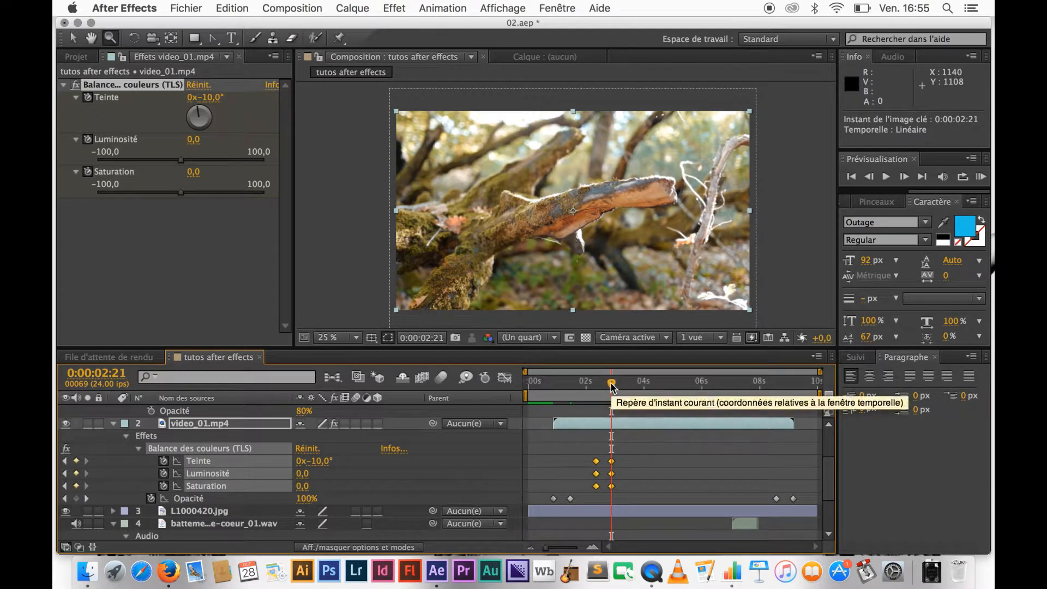
Step: Check the frames between 0:00:02:11 and 0:00:02:22 and shift all six effect keyframes to 0:00:02:12 and 0:00:03:01
key("Page_Up")
key("Page_Up")
key("Page_Up")
key("Page_Up")
key("Page_Up")
key("Page_Up")
key("Page_Up")
key("Page_Up")
key("Page_Up")
key("Page_Up")
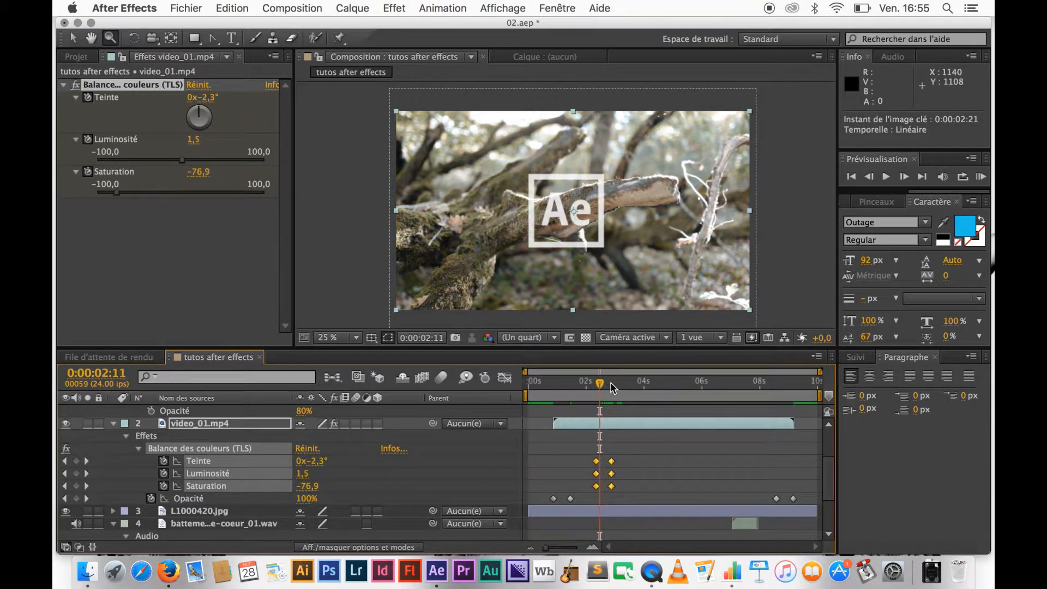
key("Page_Down")
key("Page_Down")
key("Page_Down")
key("Page_Down")
key("Page_Down")
key("Page_Down")
key("Page_Down")
key("Page_Down")
key("Page_Down")
key("Page_Down")
key("Page_Down")
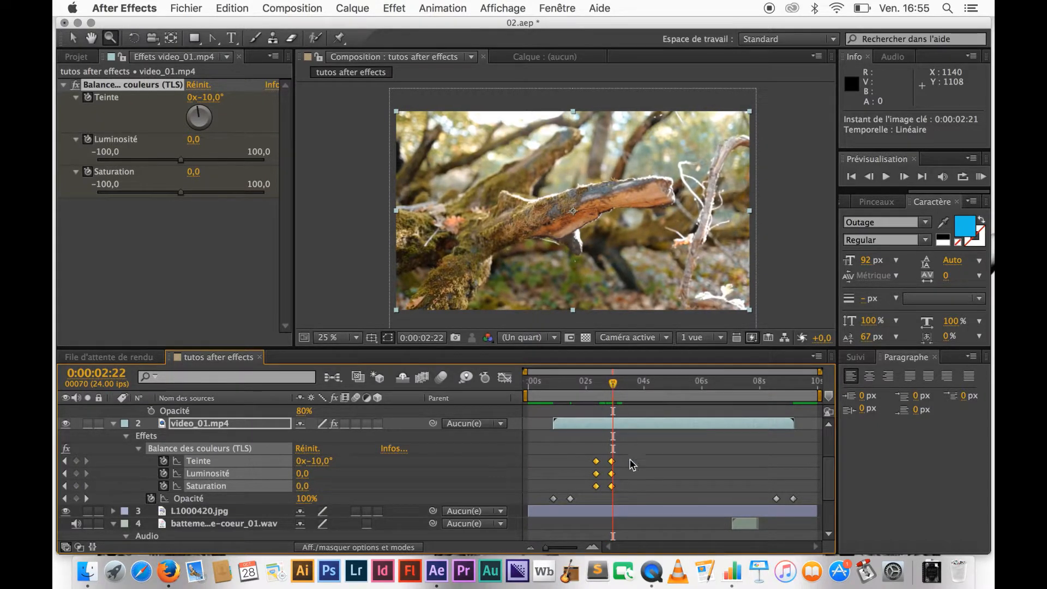
left_click_drag(612, 461, 613, 463)
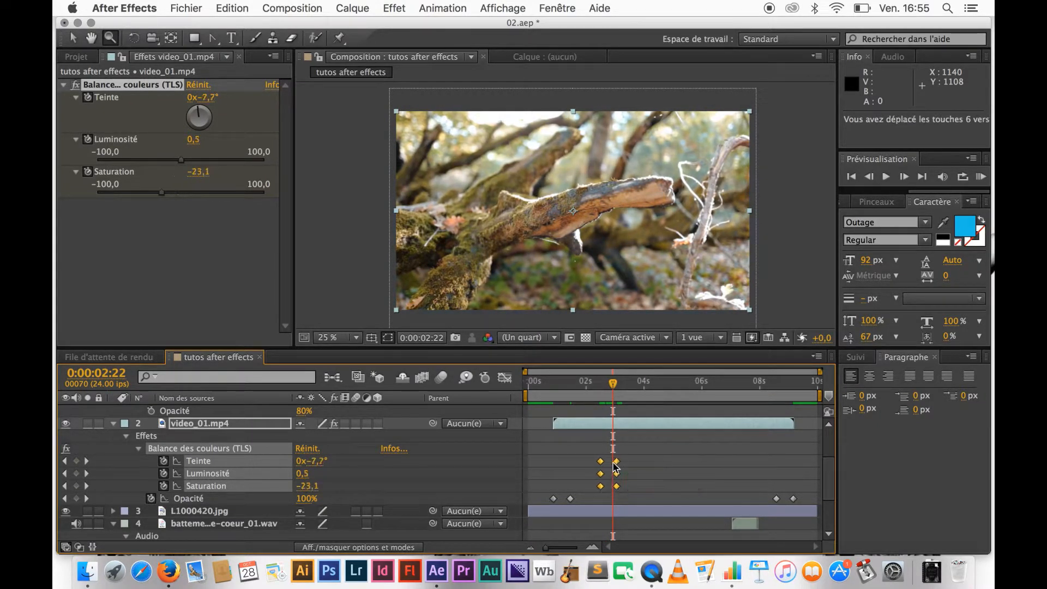
Step: Check the retimed colour transition against the logo frame by frame between 0:00:02:12 and 0:00:02:22
key("Page_Up")
key("Page_Up")
key("Page_Up")
key("Page_Up")
key("Page_Up")
key("Page_Up")
key("Page_Up")
key("Page_Up")
key("Page_Up")
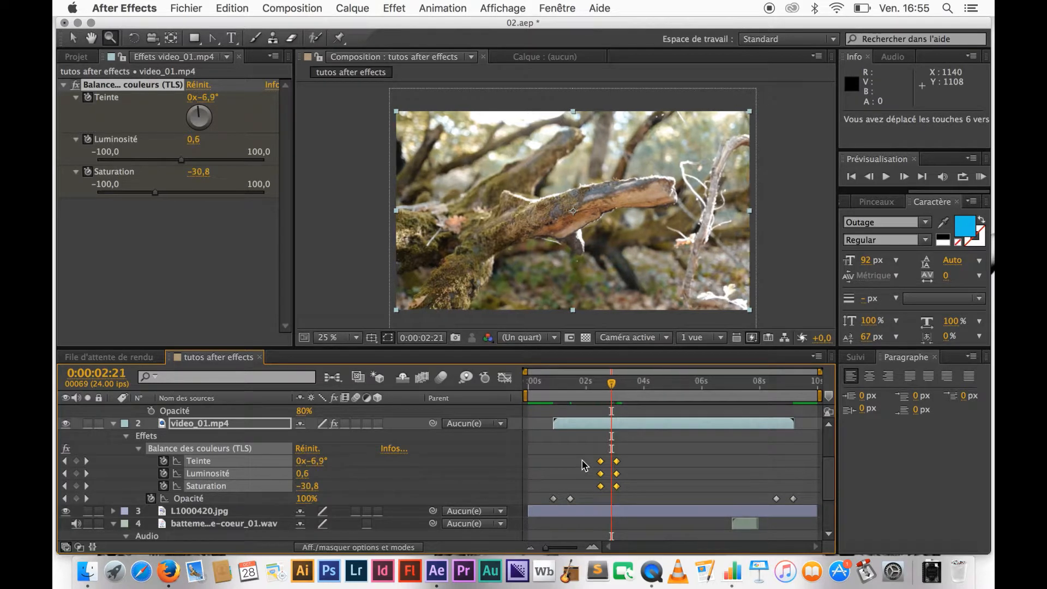
key("Page_Down")
key("Page_Down")
key("Page_Down")
key("Page_Down")
key("Page_Down")
key("Page_Down")
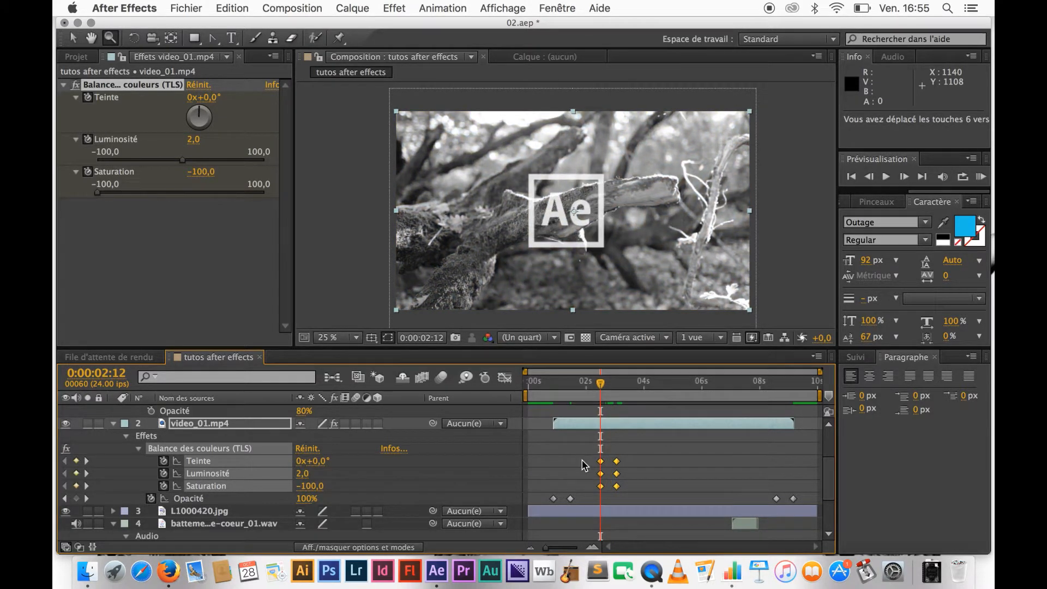
key("Page_Down")
key("Page_Down")
key("Page_Down")
key("Page_Down")
key("Page_Down")
key("Page_Down")
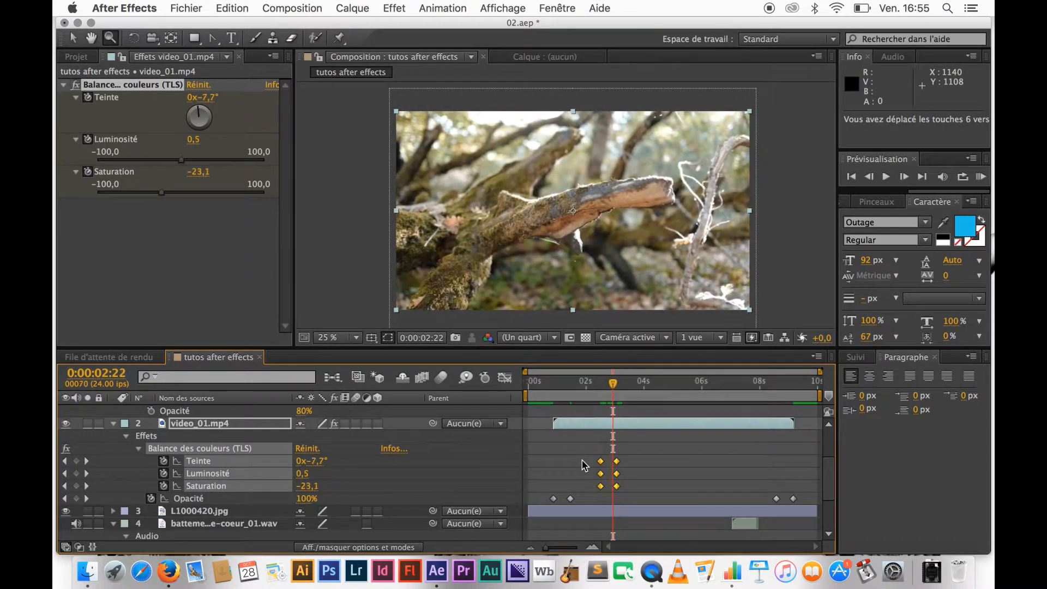
left_click(649, 470)
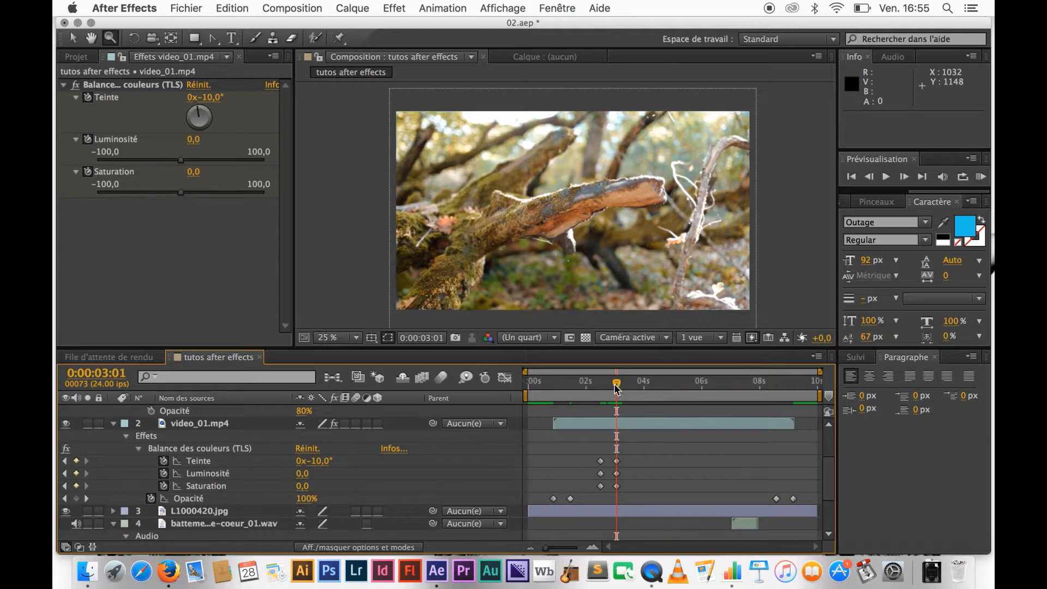
Step: Examine the logo's exit and the fade-out of video_01.mp4 frame by frame from 0:00:08:19 back to 0:00:08:09
left_click_drag(614, 381, 782, 410)
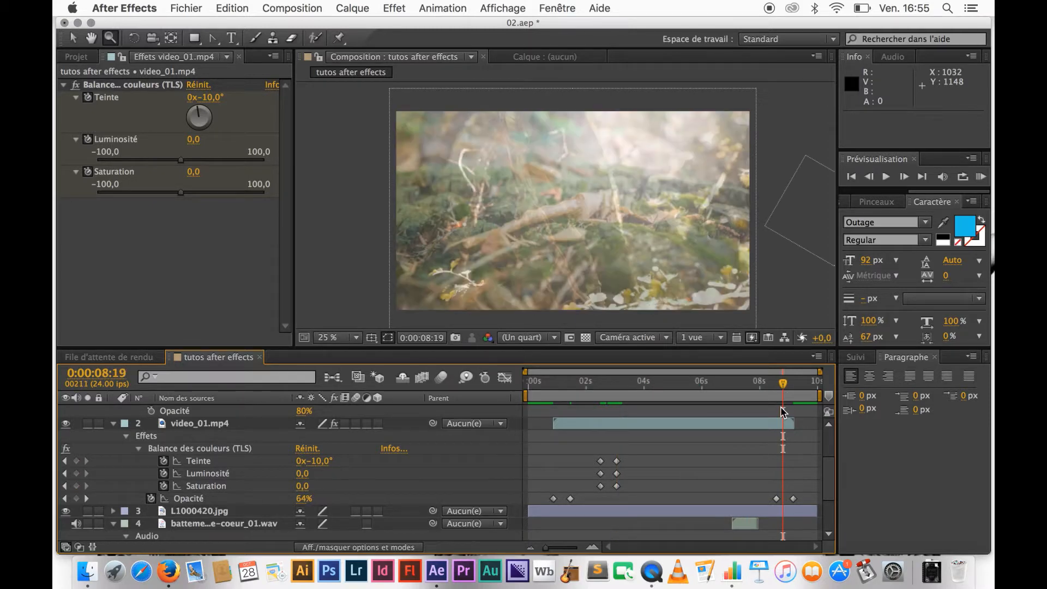
key("Page_Up")
key("Page_Up")
key("Page_Up")
key("Page_Up")
key("Page_Up")
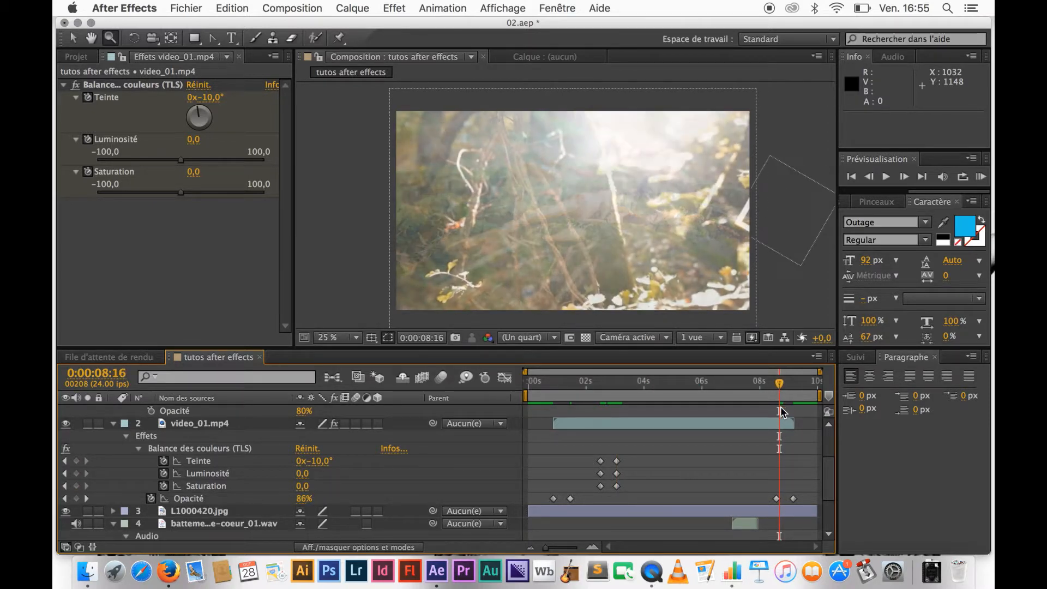
key("Page_Up")
key("Page_Up")
key("Page_Up")
key("Page_Up")
key("Page_Up")
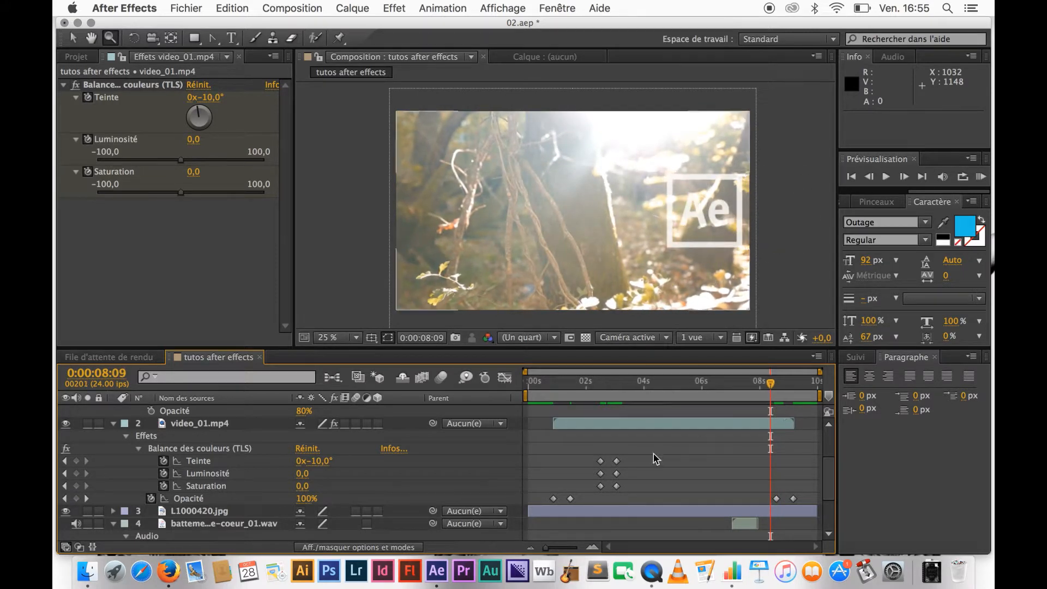
Step: Copy all six Teinte, Luminosité and Saturation keyframes of video_01.mp4 and paste them at 0:00:07:15
left_click_drag(586, 451, 626, 496)
left_click_drag(587, 450, 647, 498)
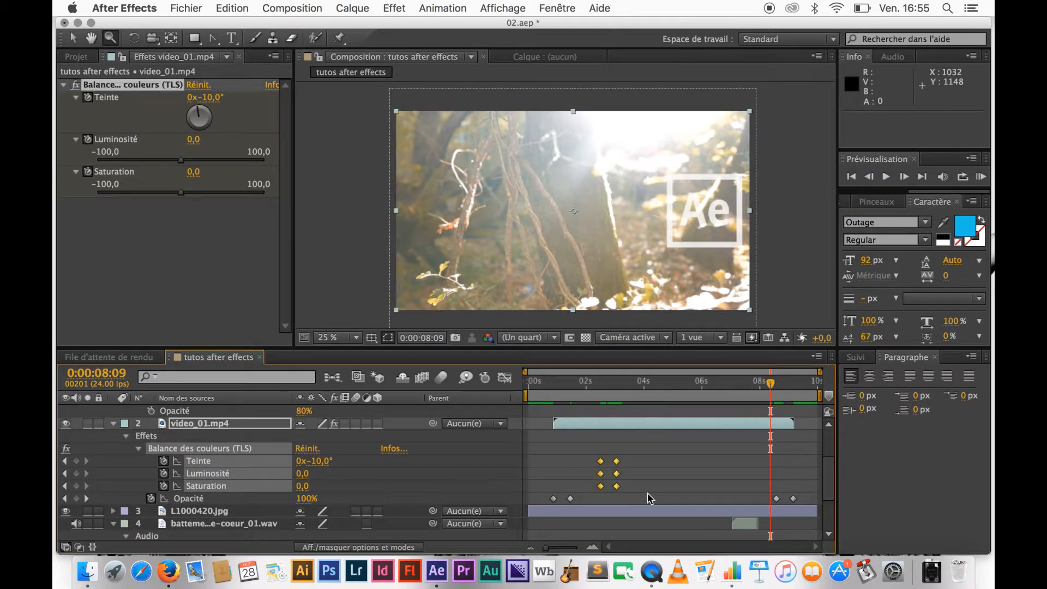
key("super+c")
left_click(765, 384)
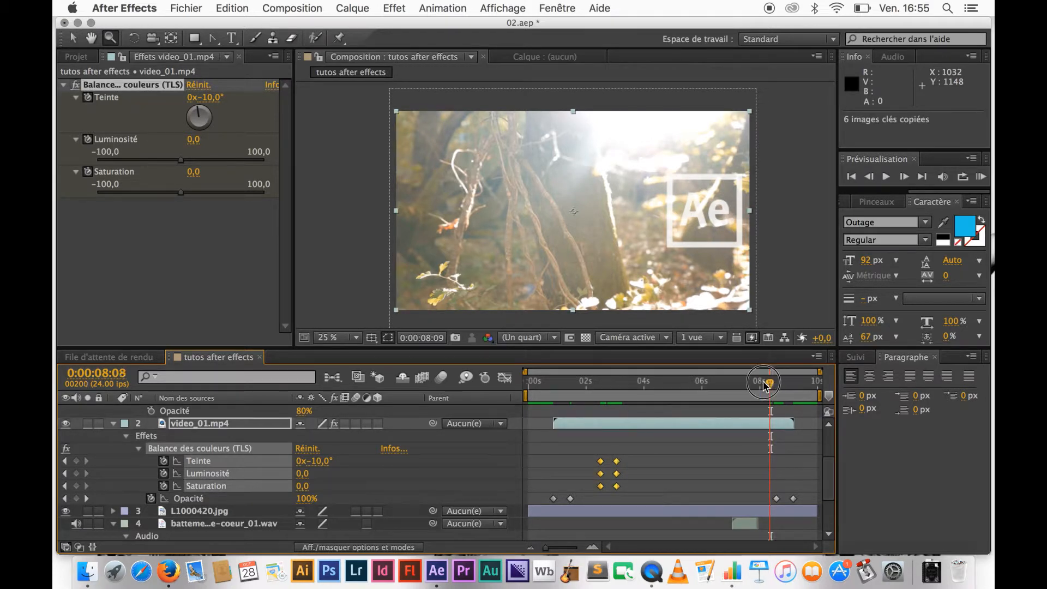
left_click_drag(765, 385, 748, 384)
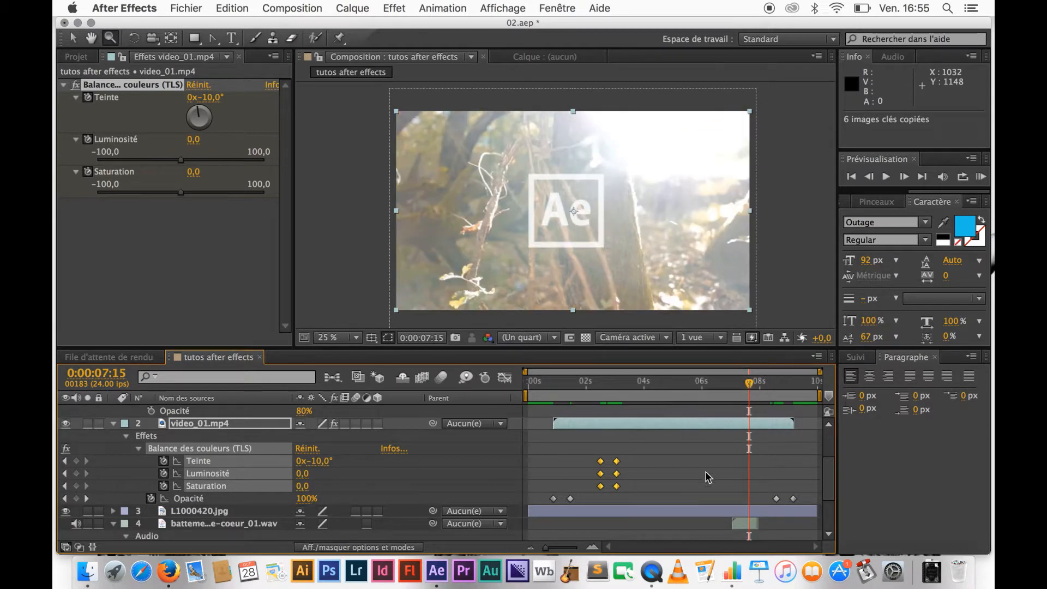
key("super+v")
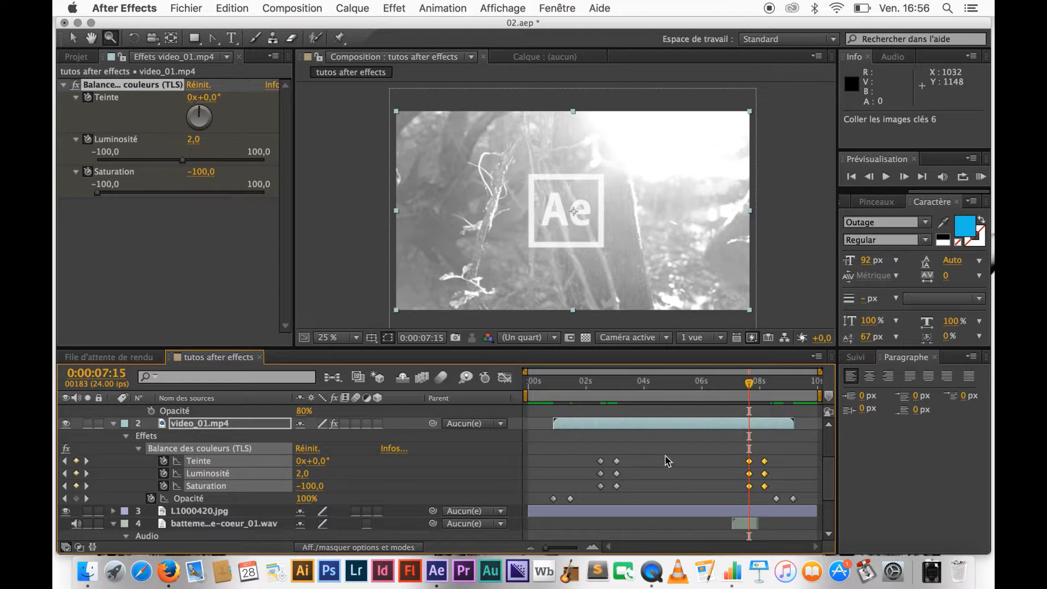
Step: Reverse the six pasted Teinte, Luminosité and Saturation keyframes in time and play the transition from 0:00:07:15
right_click(765, 462)
mouse_move(681, 545)
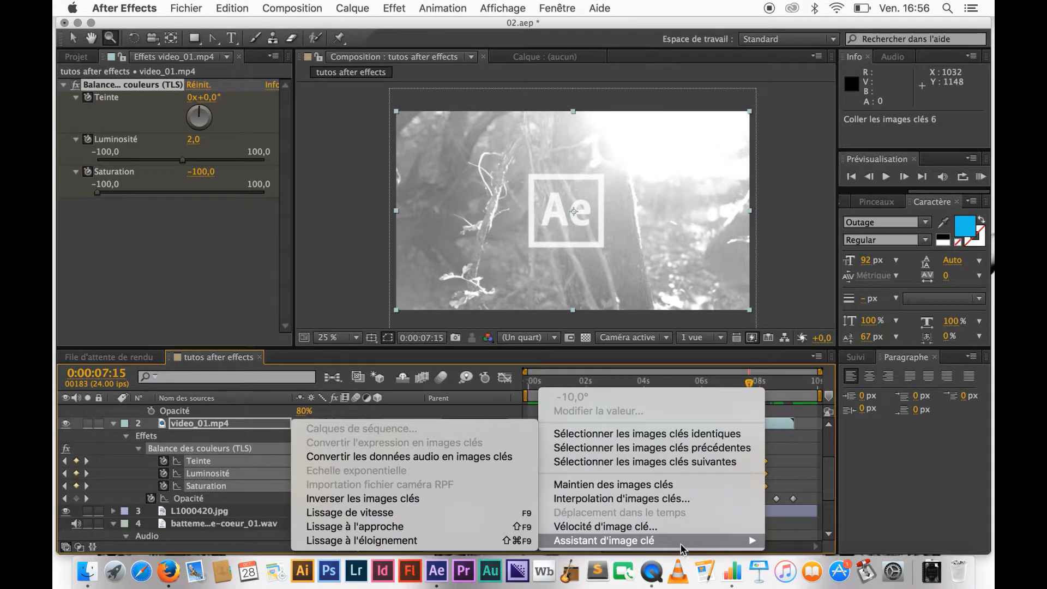
left_click(490, 499)
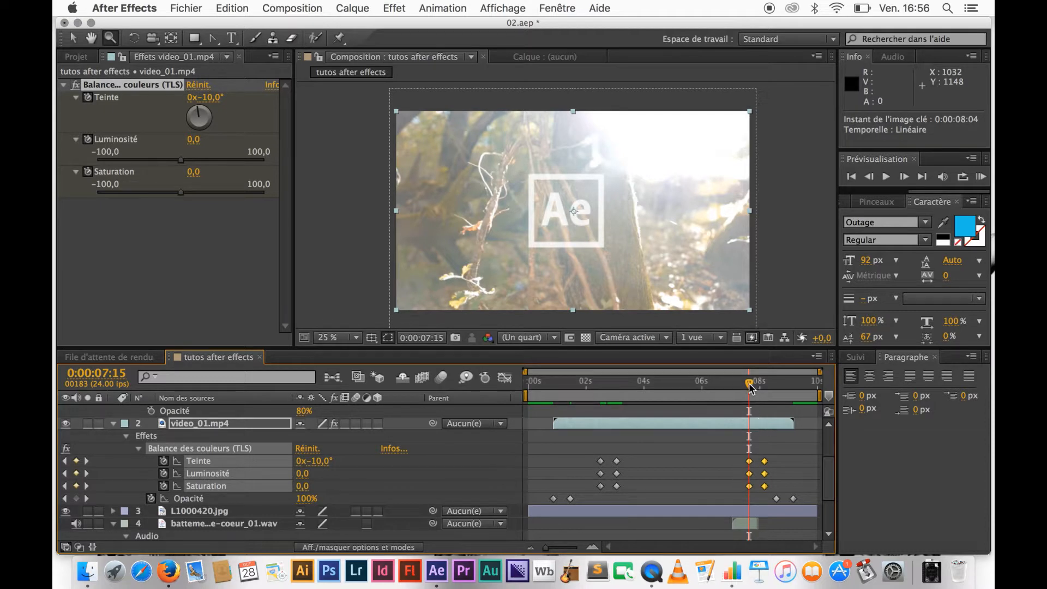
key("space")
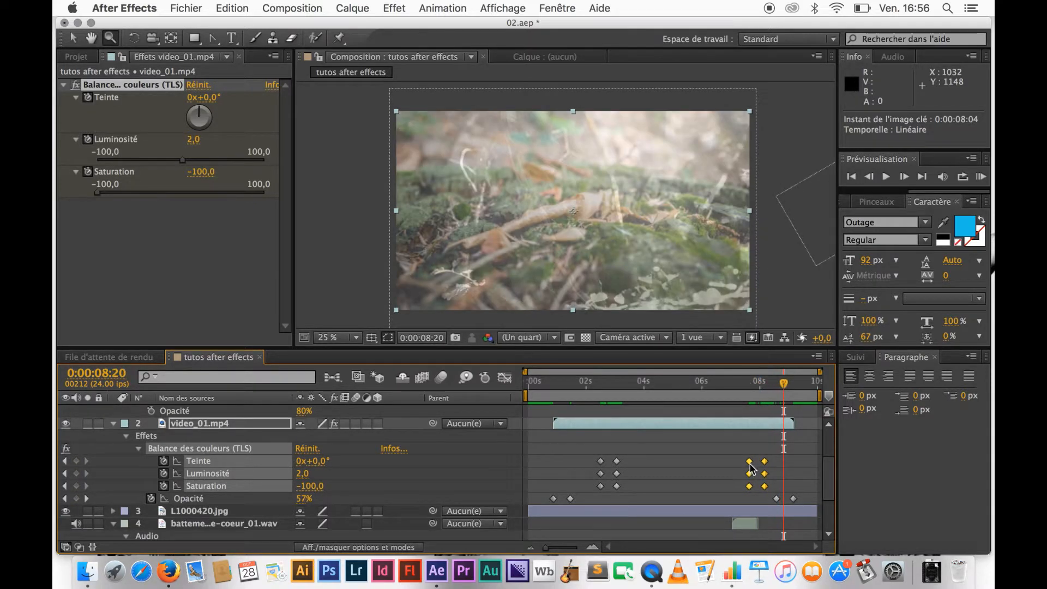
Step: Examine the reversed colour transition frame by frame against the logo's exit, from 0:00:08:20 back to 0:00:07:07
key("Page_Up")
key("Page_Up")
key("Page_Up")
key("Page_Up")
key("Page_Up")
key("Page_Up")
key("Page_Up")
key("Page_Up")
key("Page_Up")
key("Page_Up")
key("Page_Up")
key("Page_Up")
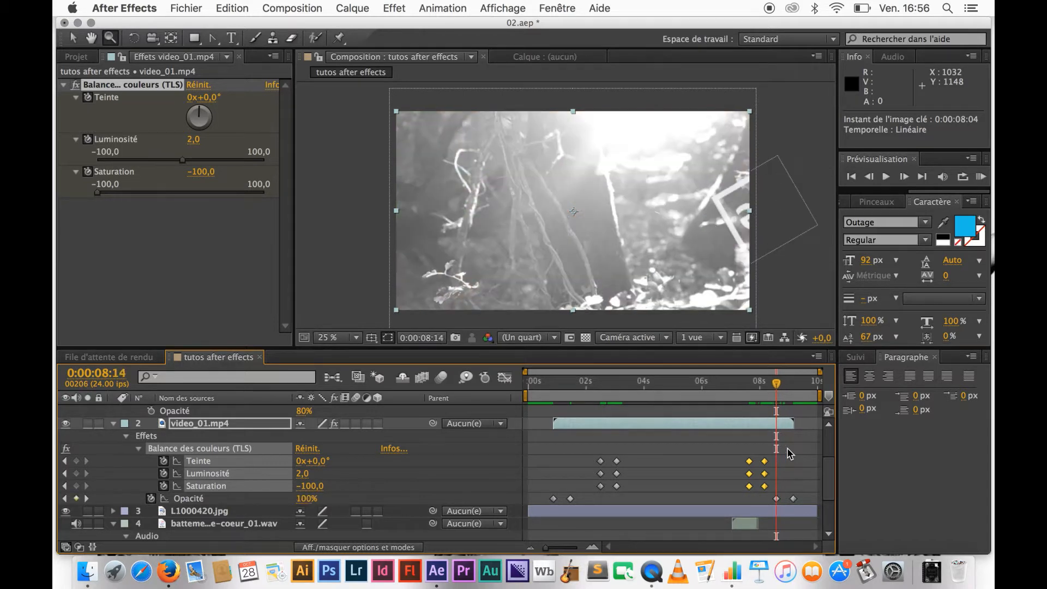
key("Page_Up")
key("Page_Up")
key("Page_Up")
key("Page_Up")
key("Page_Up")
key("Page_Up")
key("Page_Up")
key("Page_Up")
key("Page_Up")
key("Page_Up")
key("Page_Up")
key("Page_Up")
key("Page_Up")
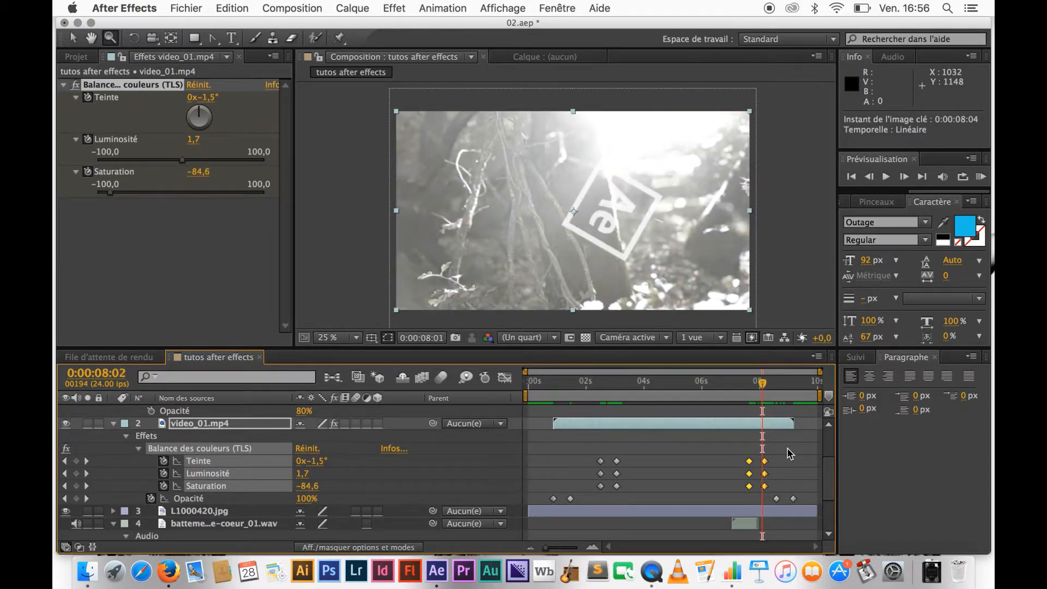
key("Page_Up")
key("Page_Up")
key("Page_Up")
key("Page_Up")
key("Page_Up")
key("Page_Up")
key("Page_Up")
key("Page_Up")
key("Page_Up")
key("Page_Up")
key("Page_Up")
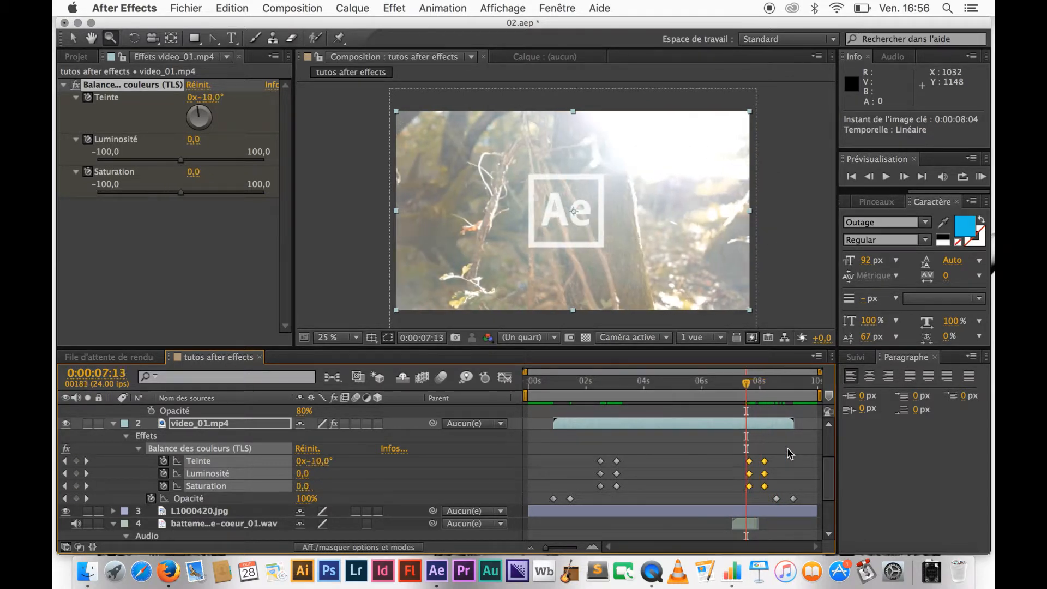
key("Page_Up")
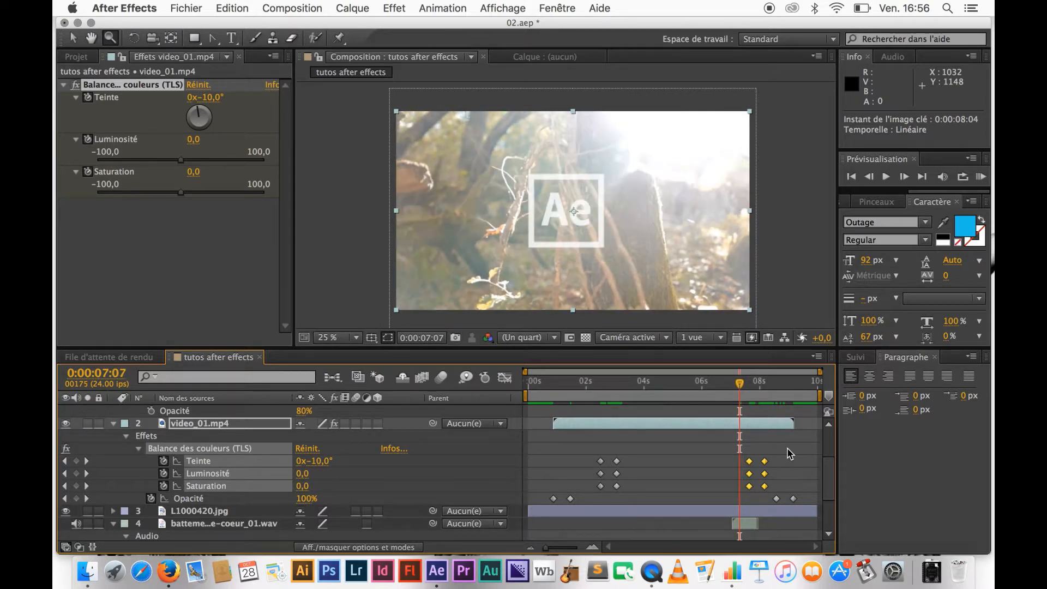
Step: Compare the first colour transition, played from 0:00:02:12, with the reversed one between 0:00:07:16 and 0:00:08:01
left_click_drag(740, 385, 601, 386)
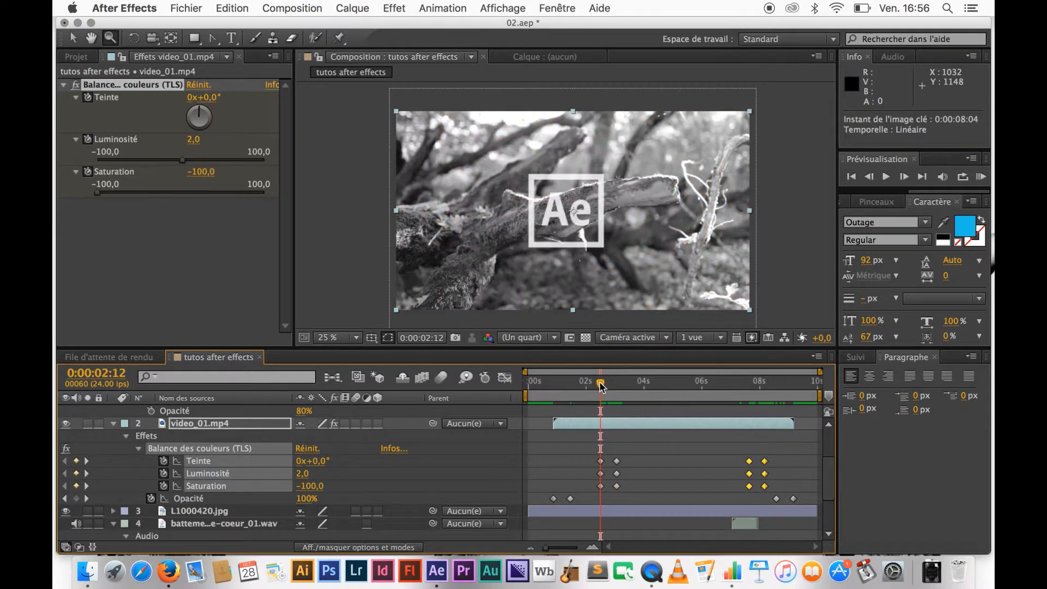
key("space")
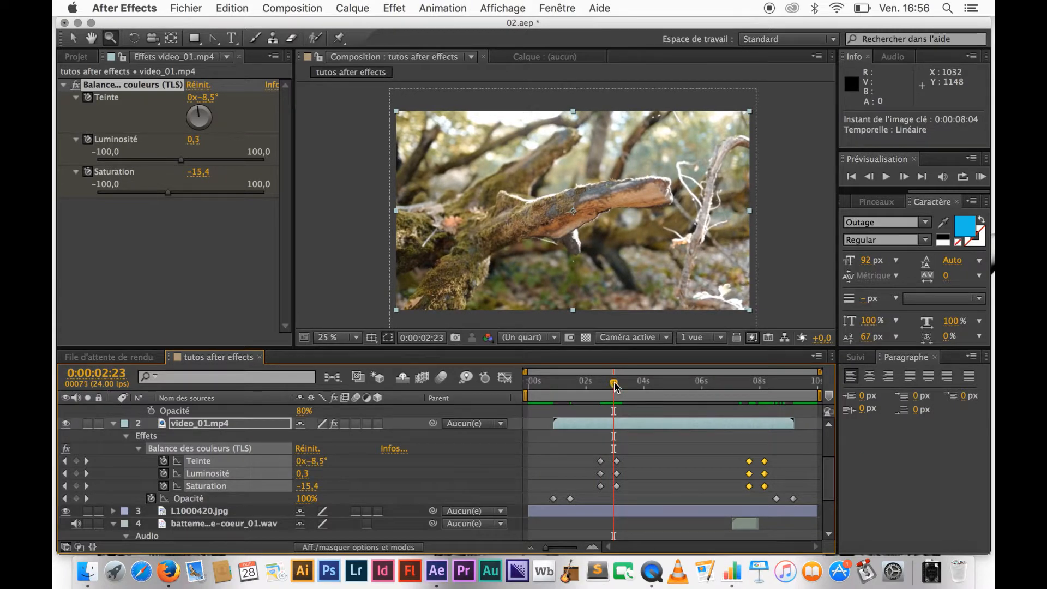
left_click_drag(615, 386, 752, 403)
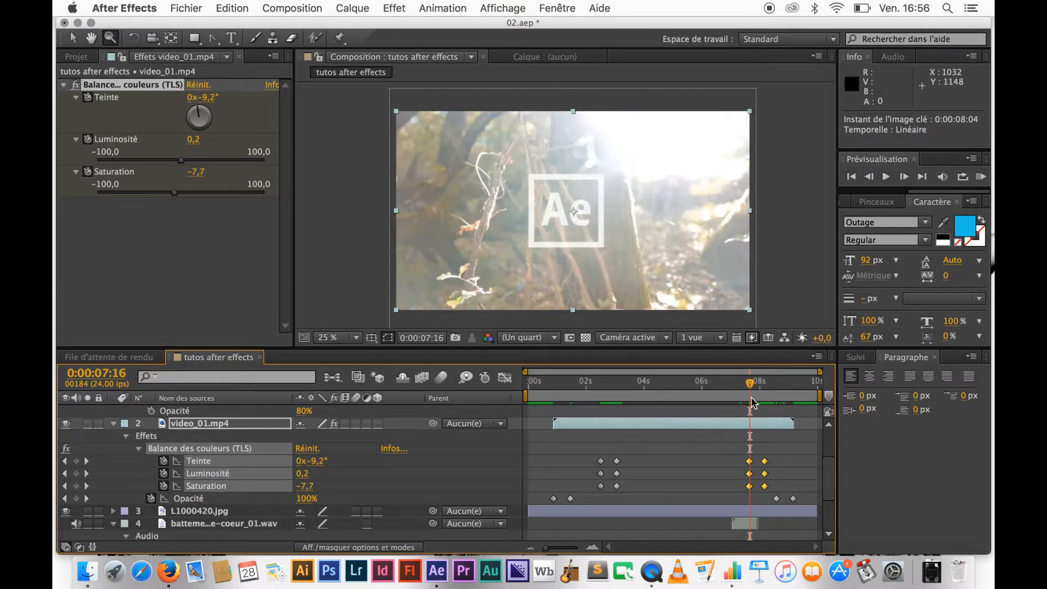
key("Page_Down")
key("Page_Down")
key("Page_Down")
key("Page_Down")
key("Page_Down")
key("Page_Down")
key("Page_Down")
key("Page_Down")
key("Page_Down")
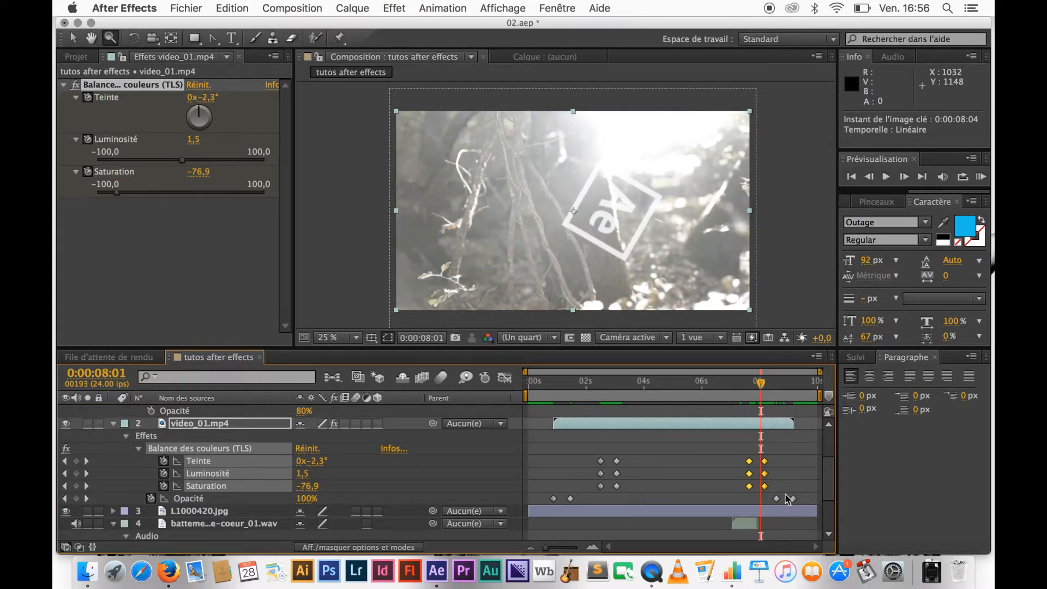
Step: Shift the six reversed effect keyframes of video_01.mp4 earlier so the last ones fall at 0:00:07:19
left_click_drag(742, 450, 755, 489)
left_click(764, 486)
left_click_drag(764, 385, 754, 386)
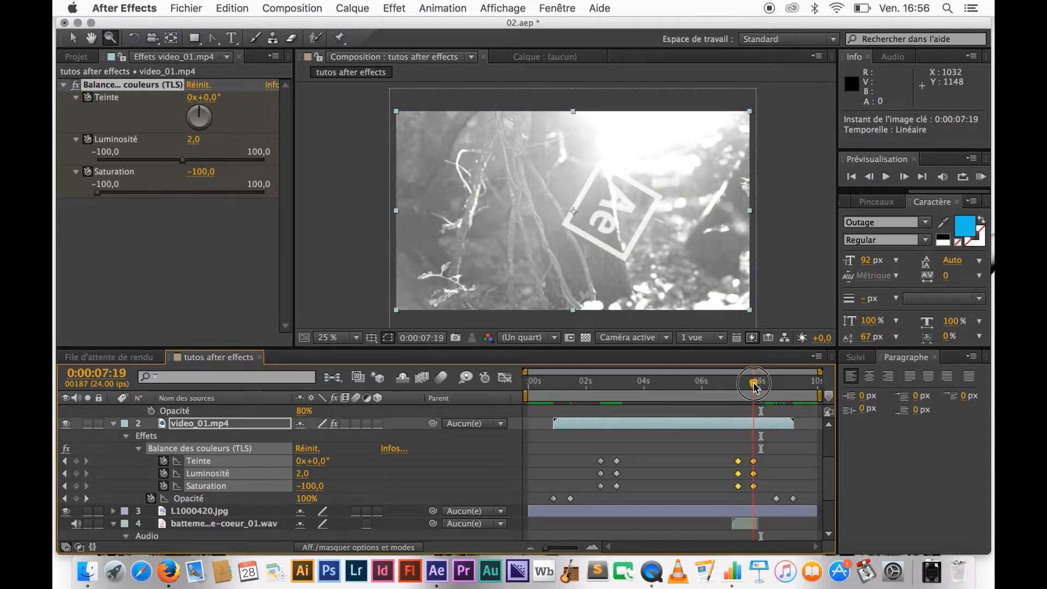
Step: Find the frame at 0:00:07:15 and shift the six reversed keyframes four frames earlier to end there
key("Page_Up")
key("Page_Up")
key("Page_Up")
key("Page_Up")
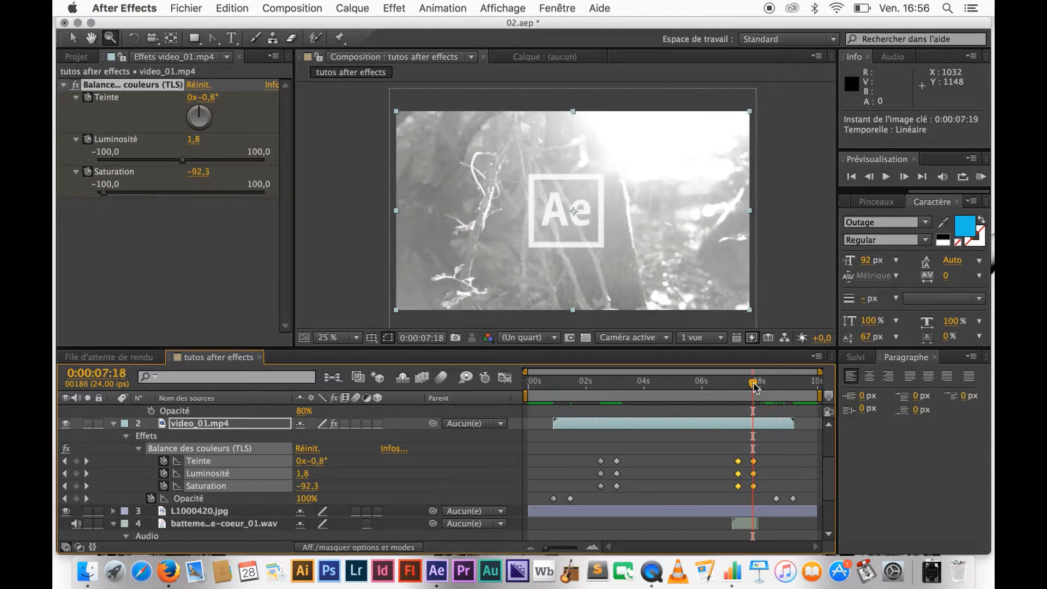
key("alt+Left")
key("alt+Left")
key("alt+Left")
key("alt+Left")
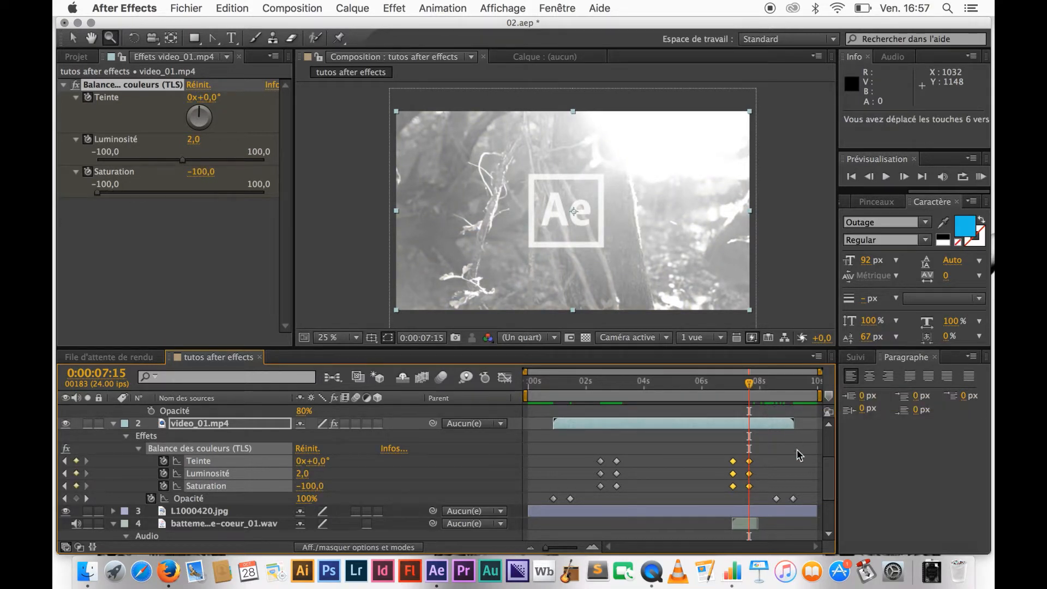
Step: Check the shifted fade to black and white frame by frame between 0:00:07:07 and 0:00:07:18
key("Page_Up")
key("Page_Up")
key("Page_Up")
key("Page_Up")
key("Page_Up")
key("Page_Up")
key("Page_Up")
key("Page_Up")
key("Page_Up")
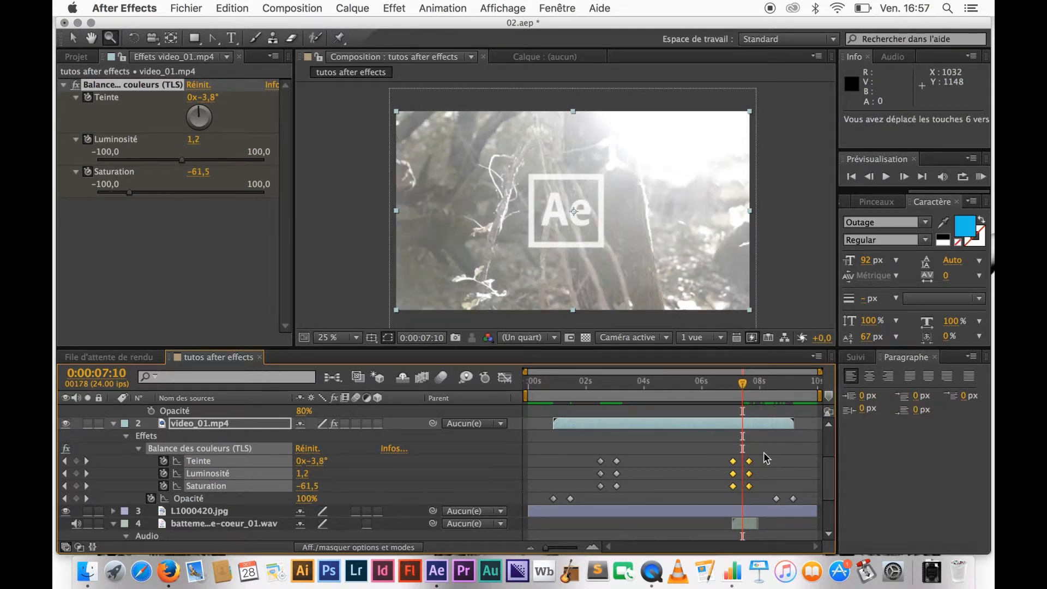
key("Page_Down")
key("Page_Down")
key("Page_Down")
key("Page_Down")
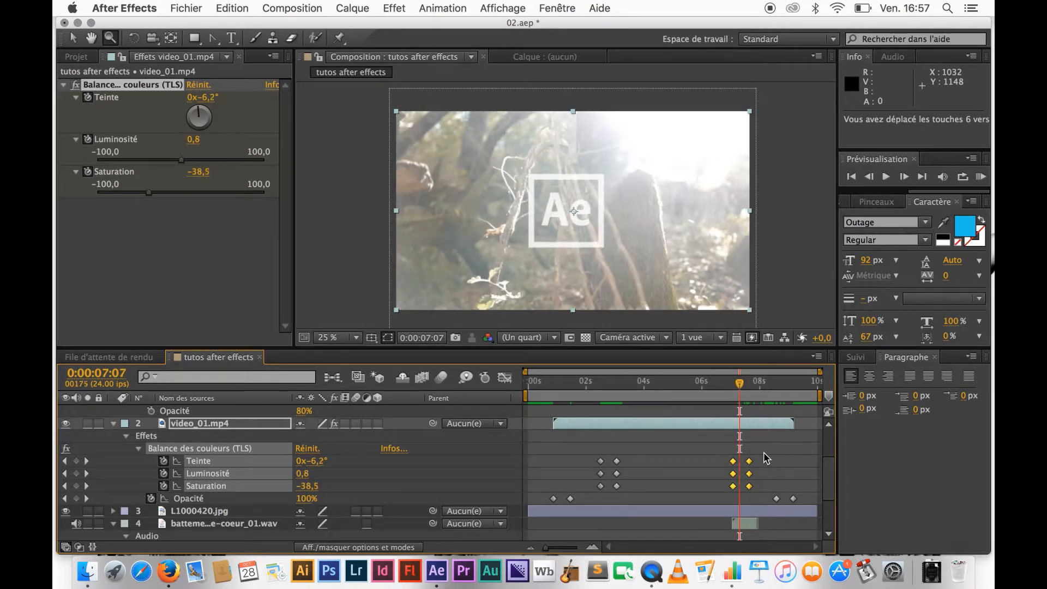
key("Page_Down")
key("Page_Down")
key("Page_Down")
key("Page_Down")
key("Page_Down")
key("Page_Down")
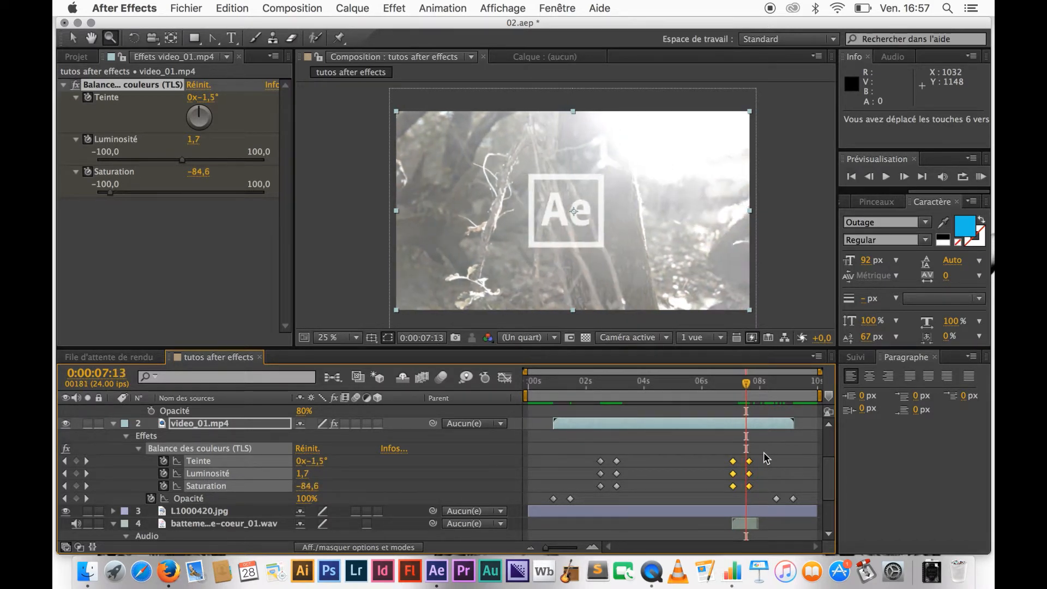
key("Page_Down")
key("Page_Down")
key("Page_Down")
key("Page_Down")
key("Page_Down")
key("Page_Down")
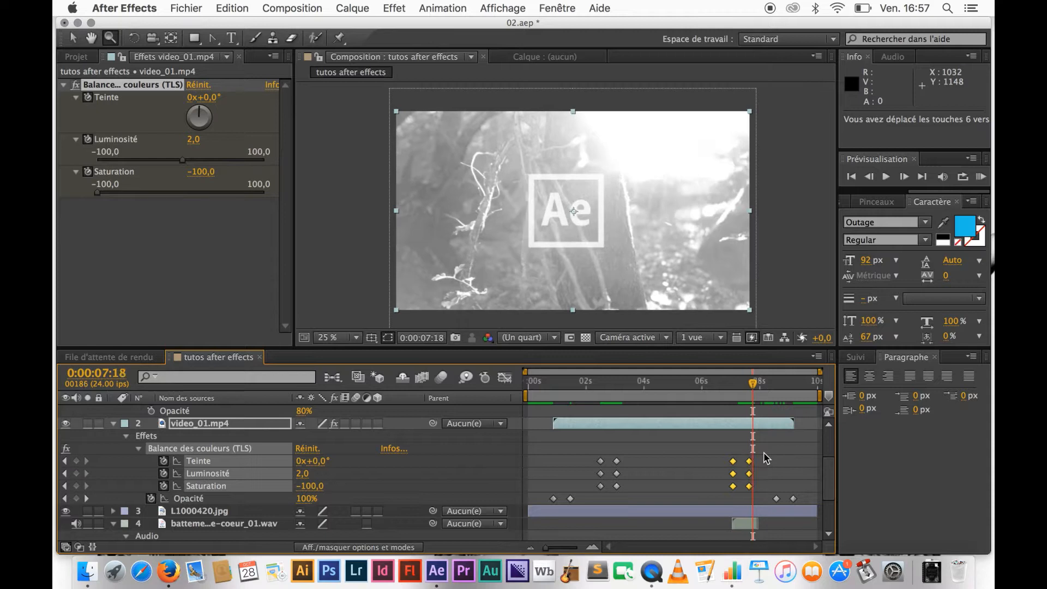
Step: Check the logo's exit up to 0:00:08:07 and move the six reversed keyframes back to end at 0:00:07:19
key("Page_Down")
key("Page_Down")
key("Page_Down")
key("Page_Down")
key("Page_Down")
key("Page_Down")
key("Page_Down")
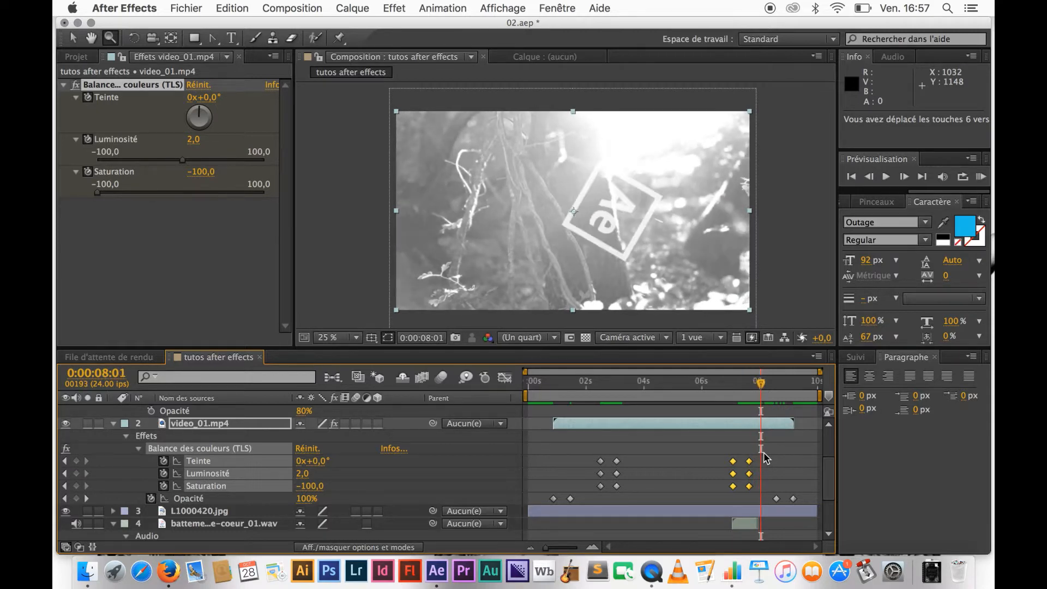
key("Page_Down")
key("Page_Down")
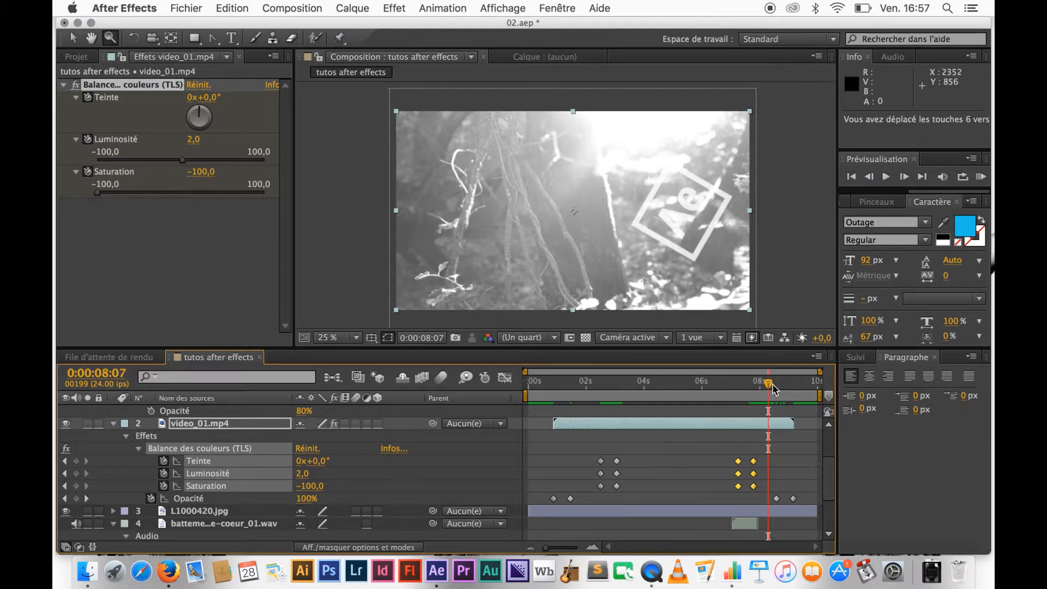
Step: Examine the logo's entrance and the fade-in of video_01.mp4 back to 0:00:00:14, and run a RAM preview of the composition
left_click_drag(768, 385, 578, 388)
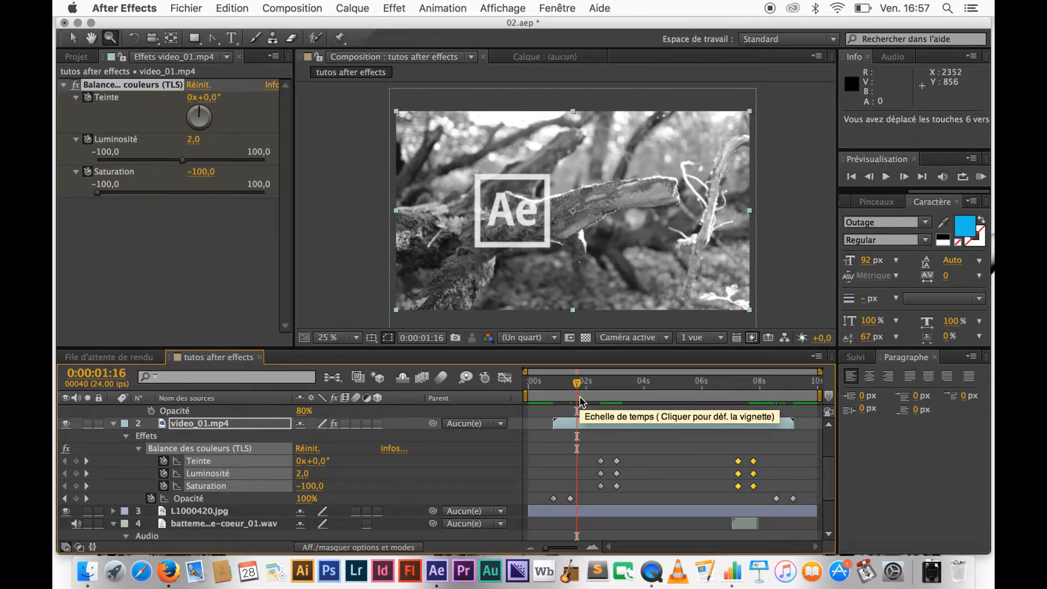
key("Page_Up")
key("Page_Up")
key("Page_Up")
key("Page_Up")
key("Page_Up")
key("Page_Up")
key("Page_Up")
key("Page_Up")
key("Page_Up")
key("Page_Up")
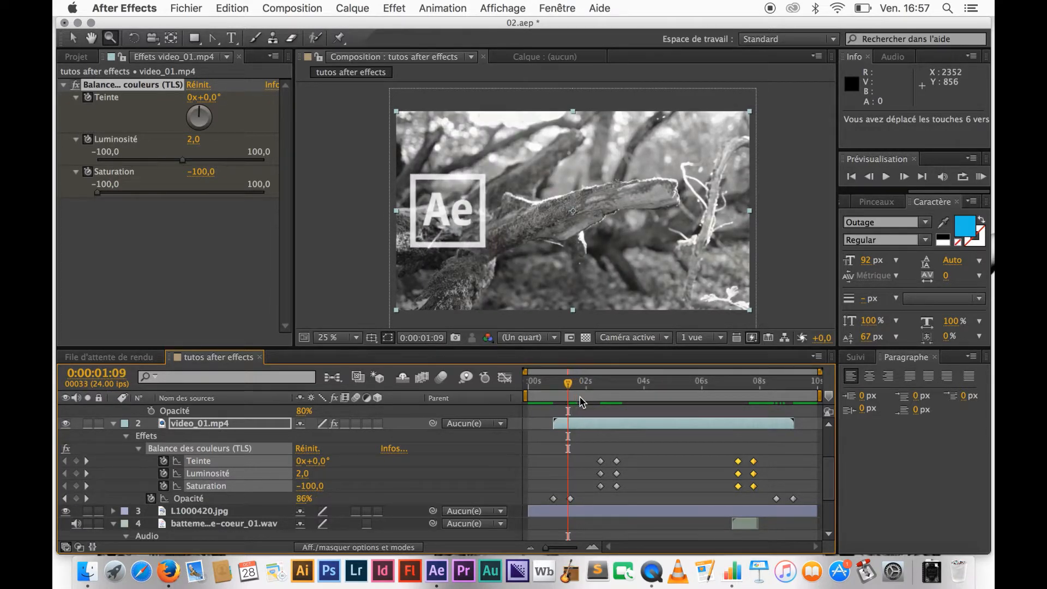
key("Page_Up")
key("Page_Up")
key("Page_Up")
key("Page_Up")
key("Page_Up")
key("Page_Up")
key("Page_Up")
key("Page_Up")
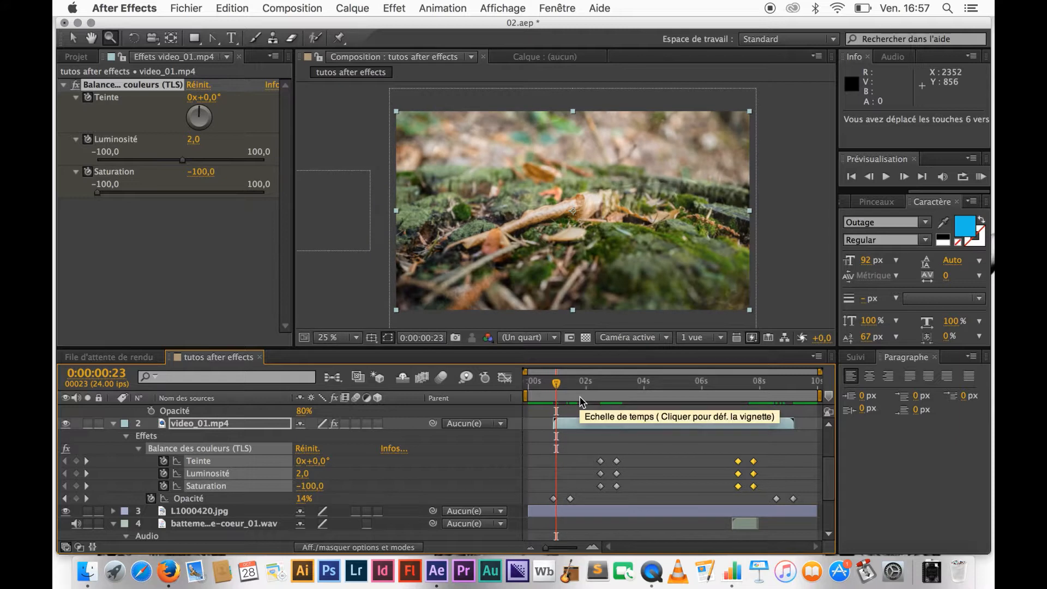
key("Page_Up")
key("Page_Up")
key("Page_Up")
key("Page_Up")
key("Page_Up")
key("Page_Up")
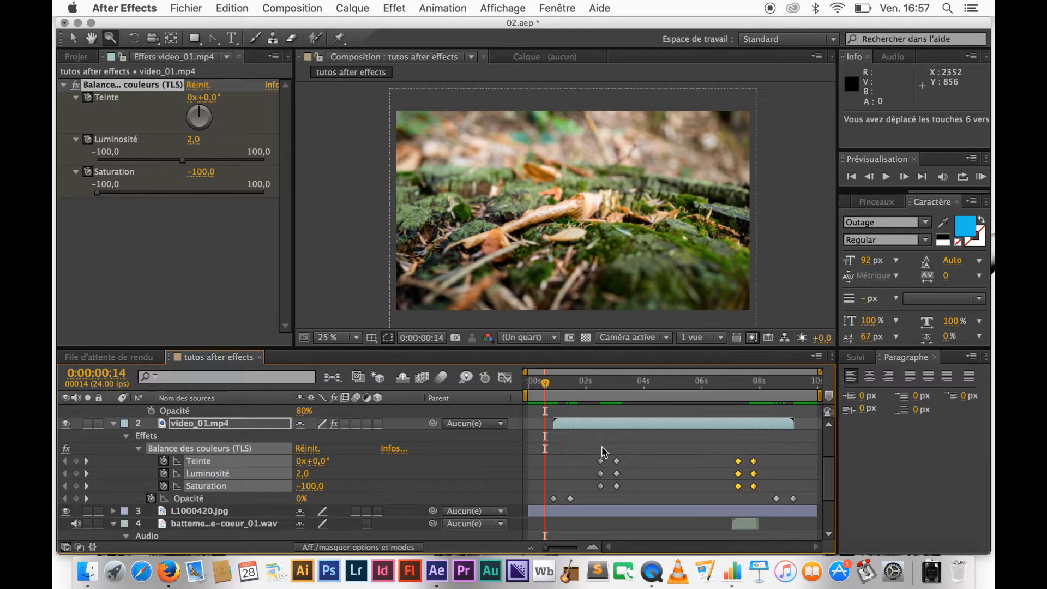
left_click(984, 178)
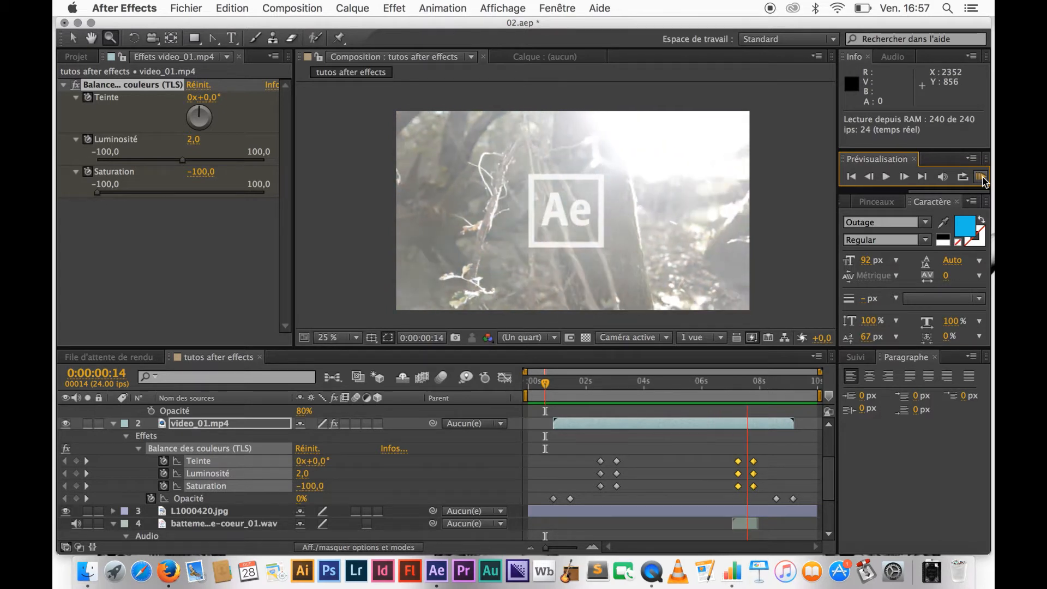
left_click(981, 177)
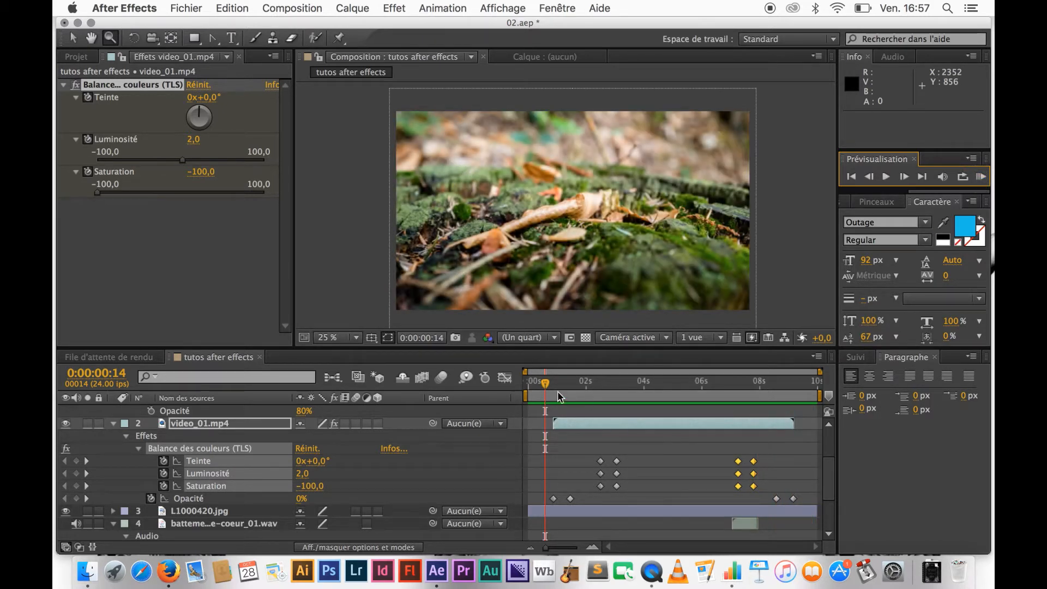
Step: Locate the flare by playing from 0:00:04:21 and move the six reversed effect keyframes to 0:00:05:15 and 0:00:06:04
left_click_drag(545, 385, 669, 398)
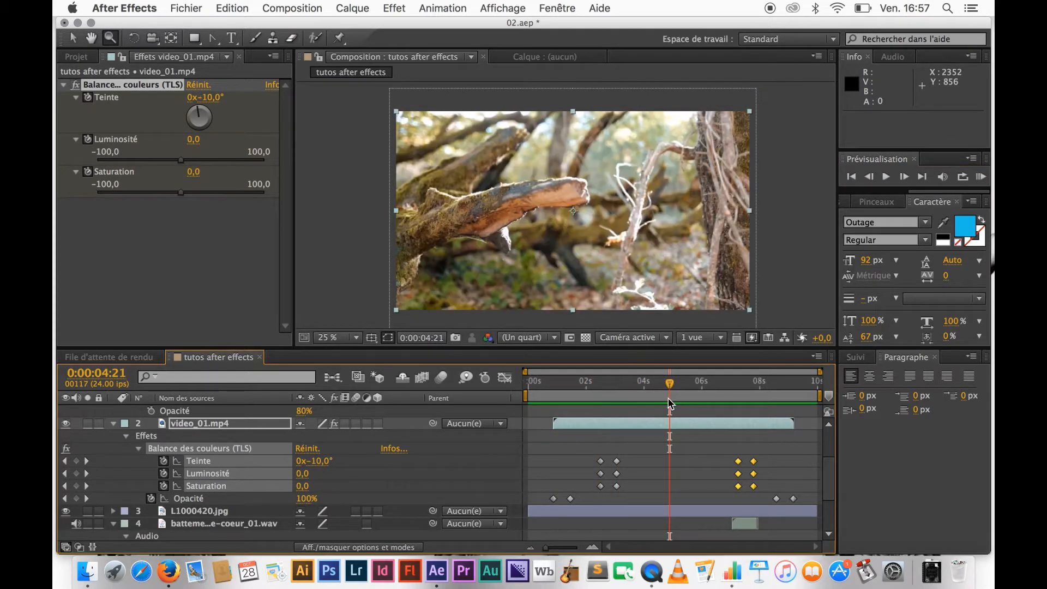
key("space")
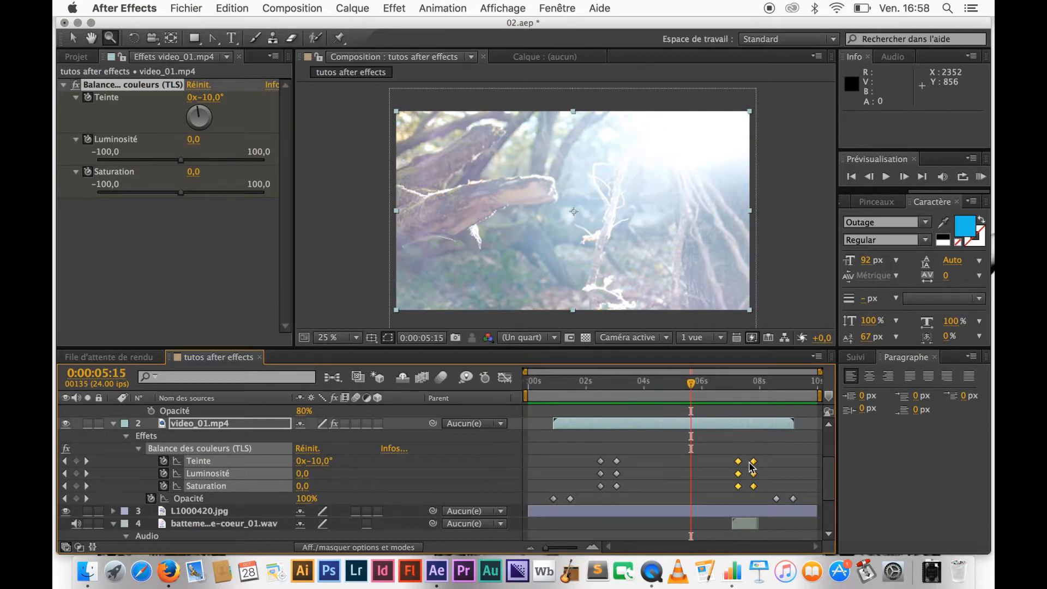
left_click_drag(724, 454, 707, 488)
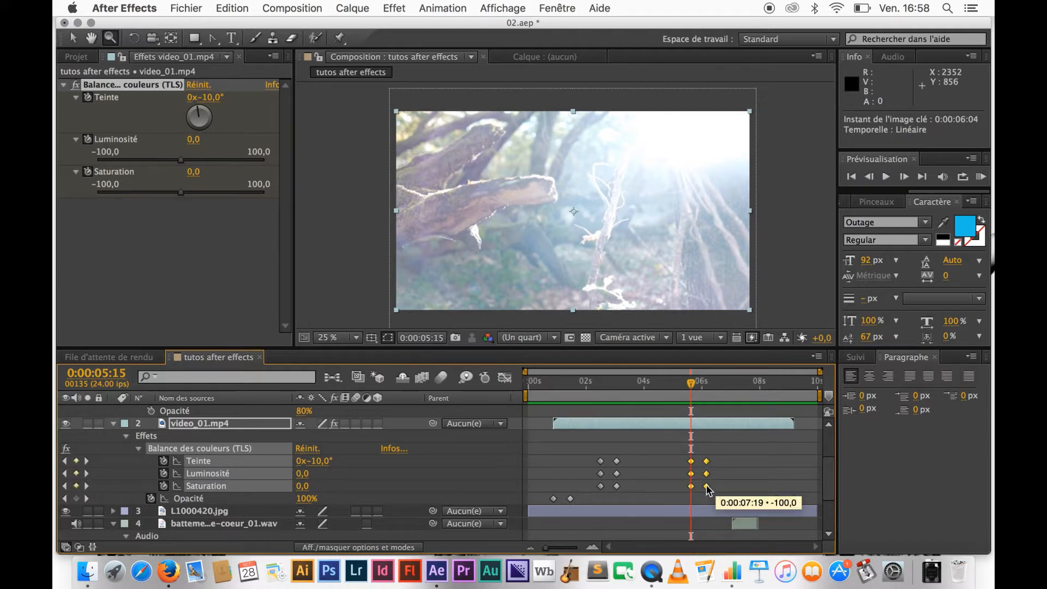
Step: Play the retimed fade to black and white from 0:00:05:15 and check the whole composition in a RAM preview
key("space")
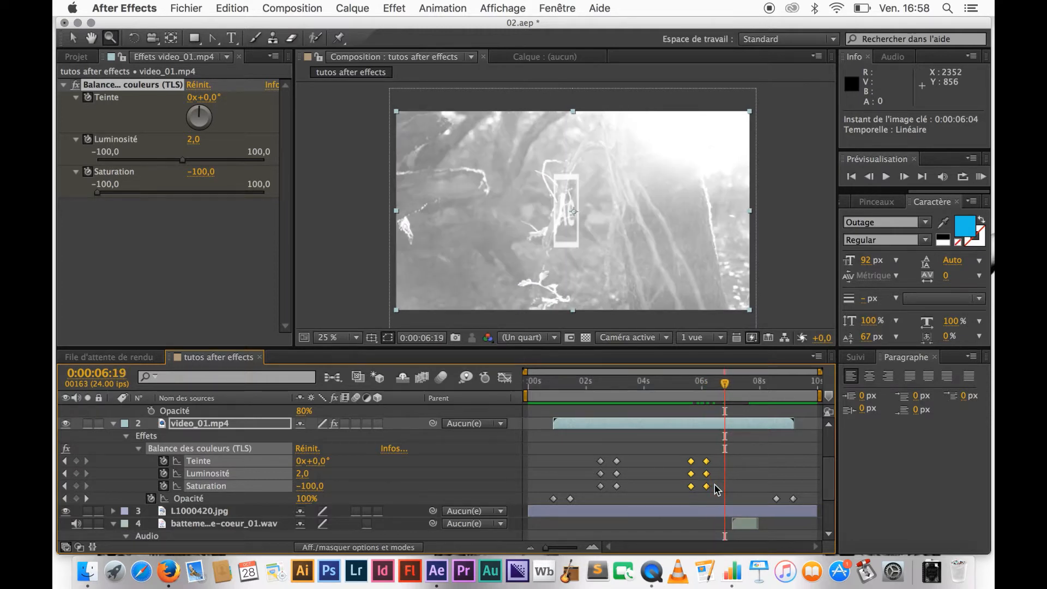
left_click(980, 177)
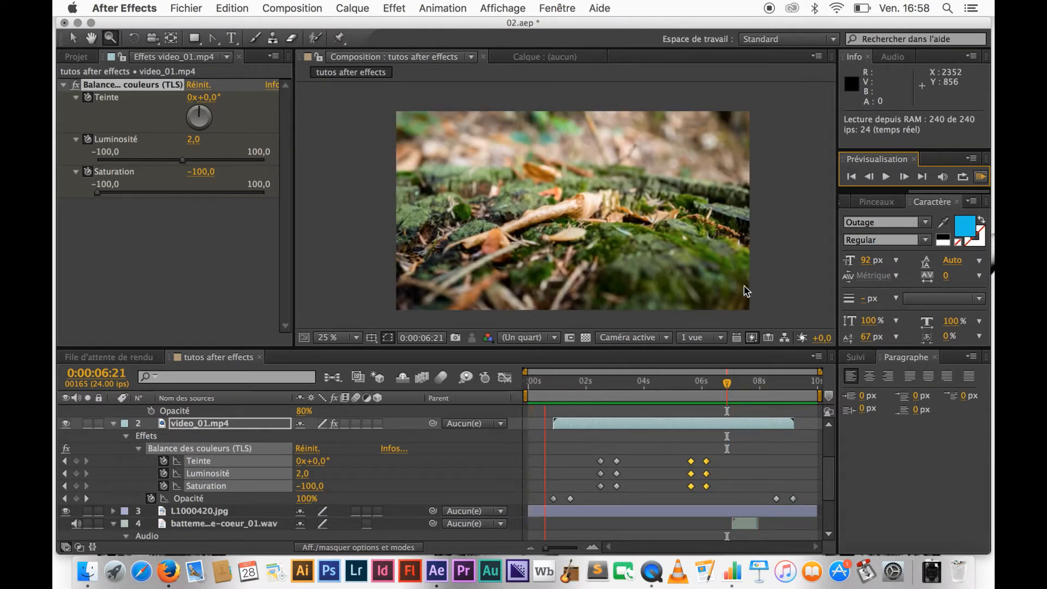
left_click(980, 177)
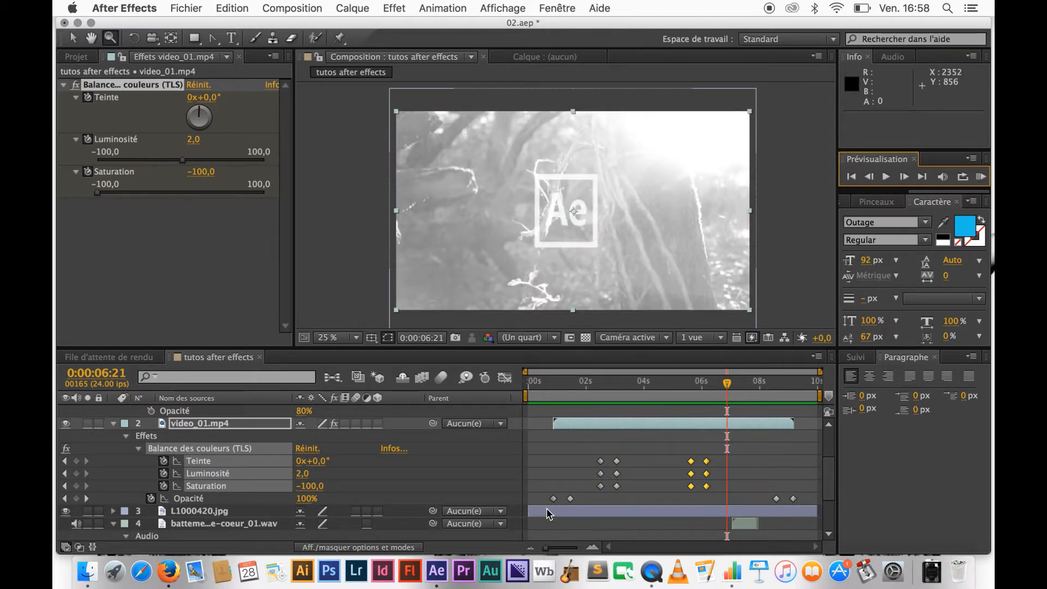
Step: Select the L1000420.jpg layer and review the opening from 0:00:00:00 to the first effect keyframes at 0:00:02:12
left_click(547, 509)
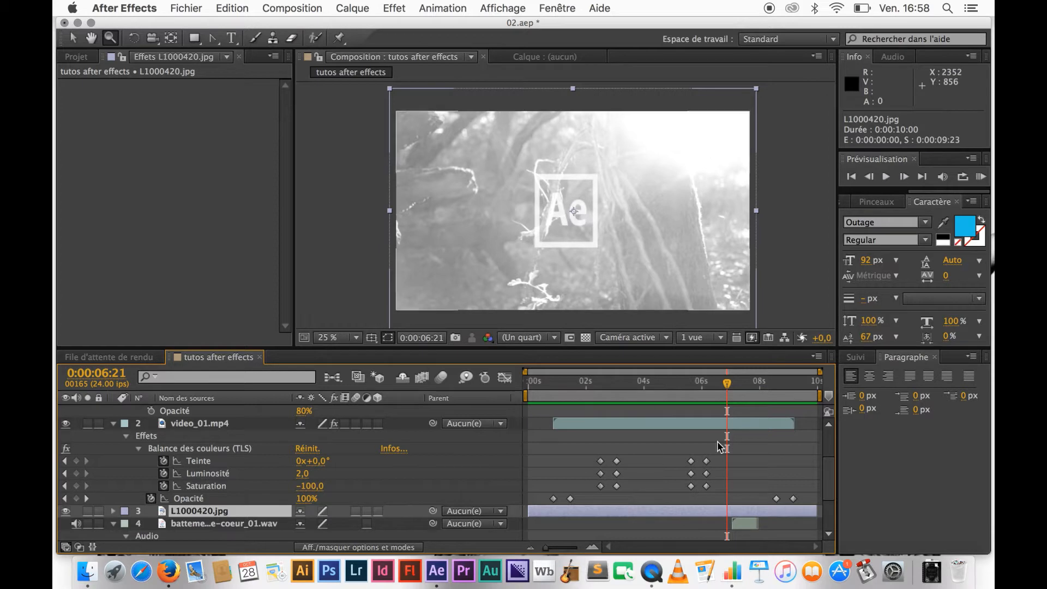
left_click_drag(728, 386, 528, 400)
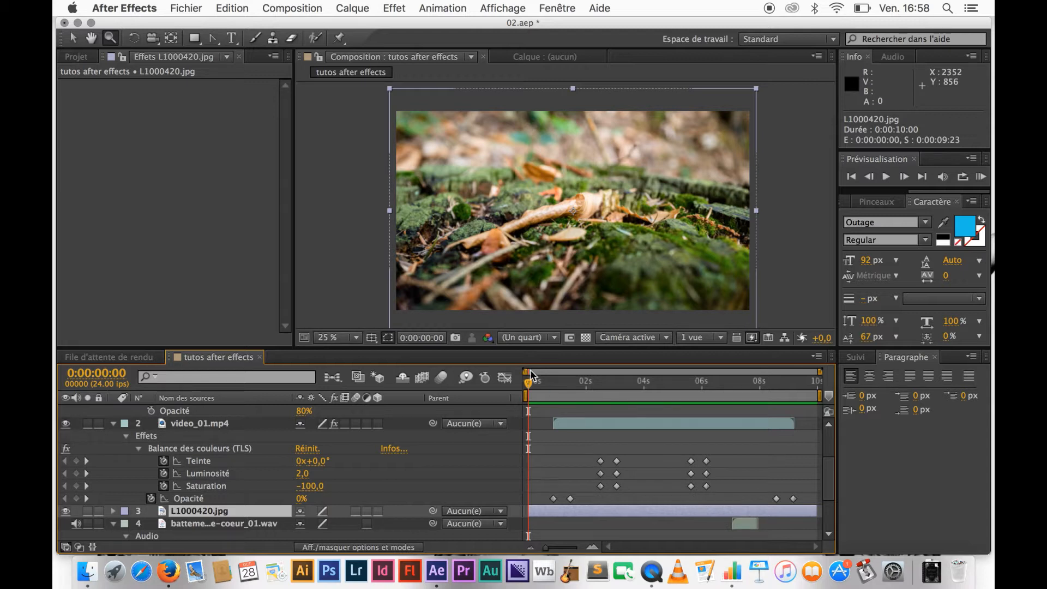
left_click_drag(528, 385, 600, 395)
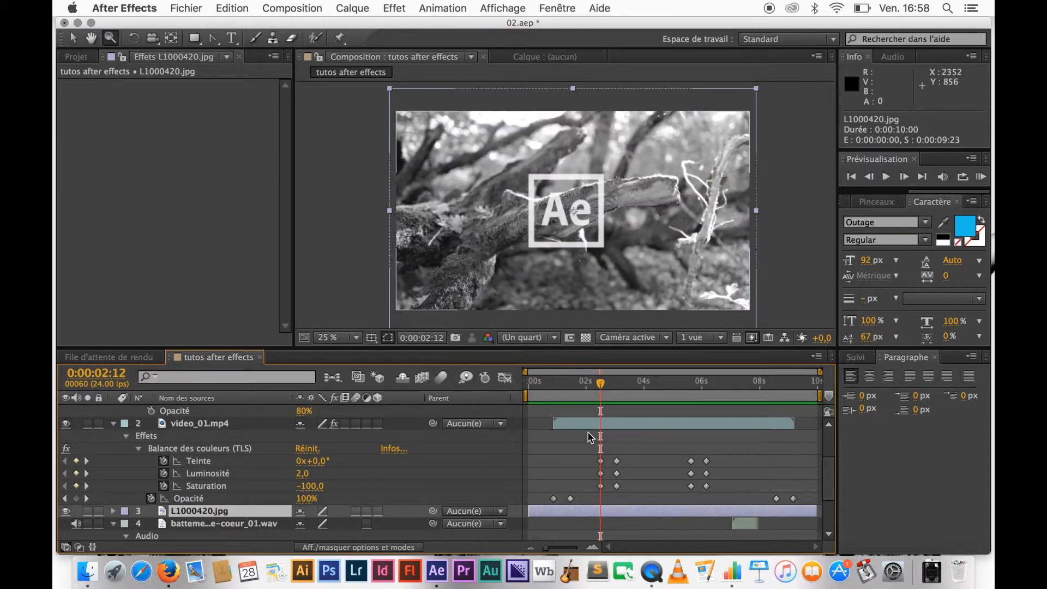
Step: Copy video_01.mp4's Teinte, Luminosité and Saturation keyframes at 0:00:02:12 and paste them onto L1000420.jpg at 0:00:00:00
left_click(588, 436)
left_click(589, 428)
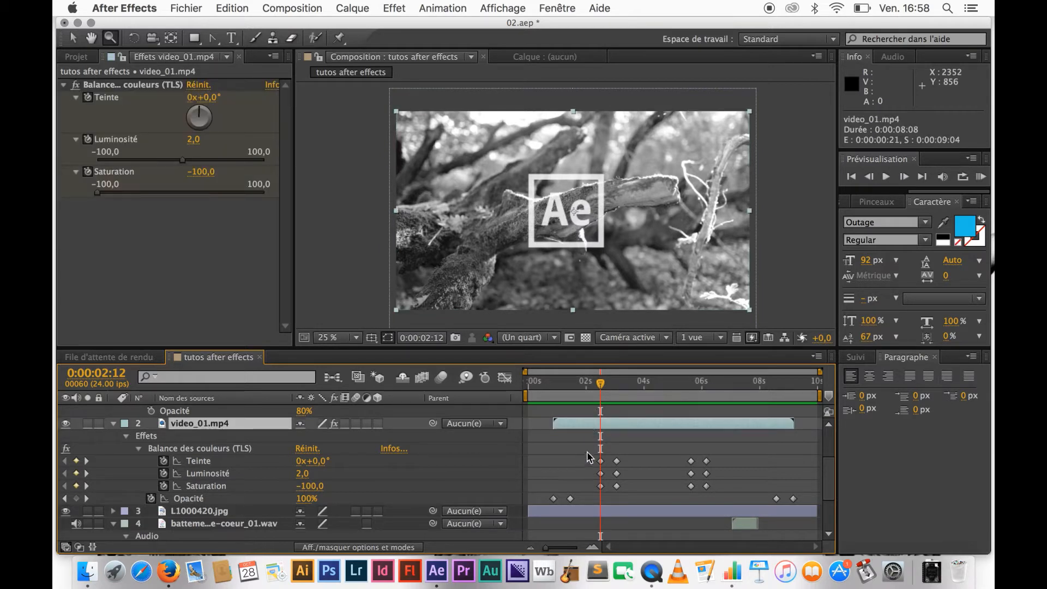
left_click_drag(576, 441, 604, 496)
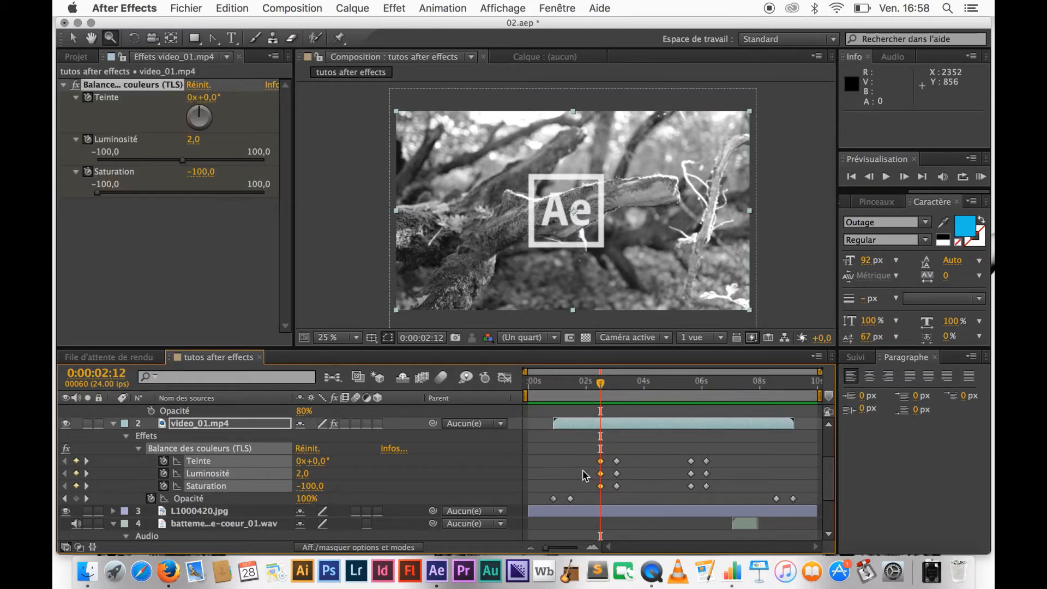
left_click(573, 510)
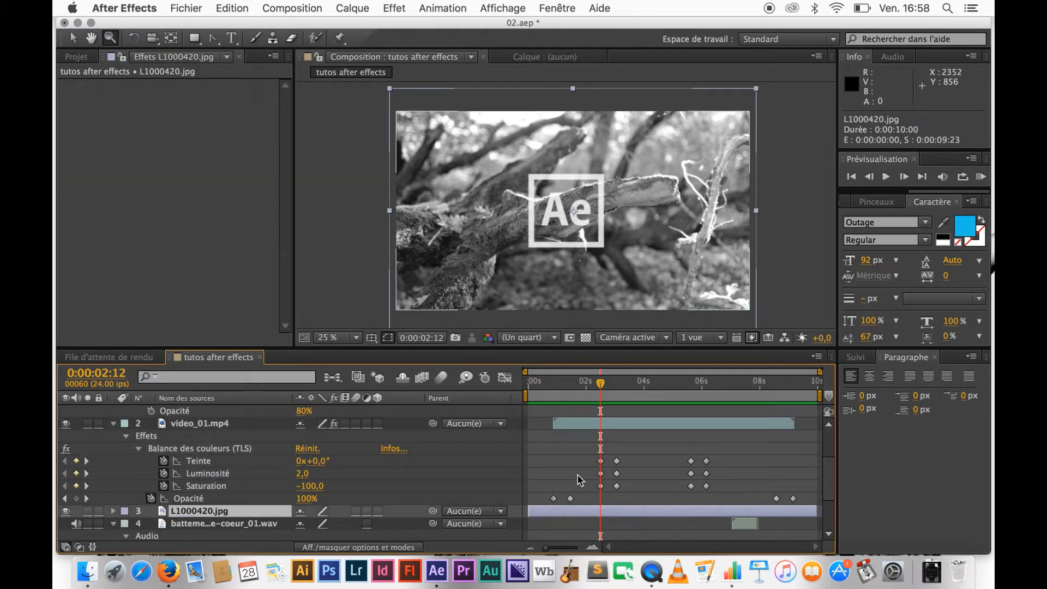
scroll(579, 479, "down", 3)
left_click_drag(599, 384, 528, 380)
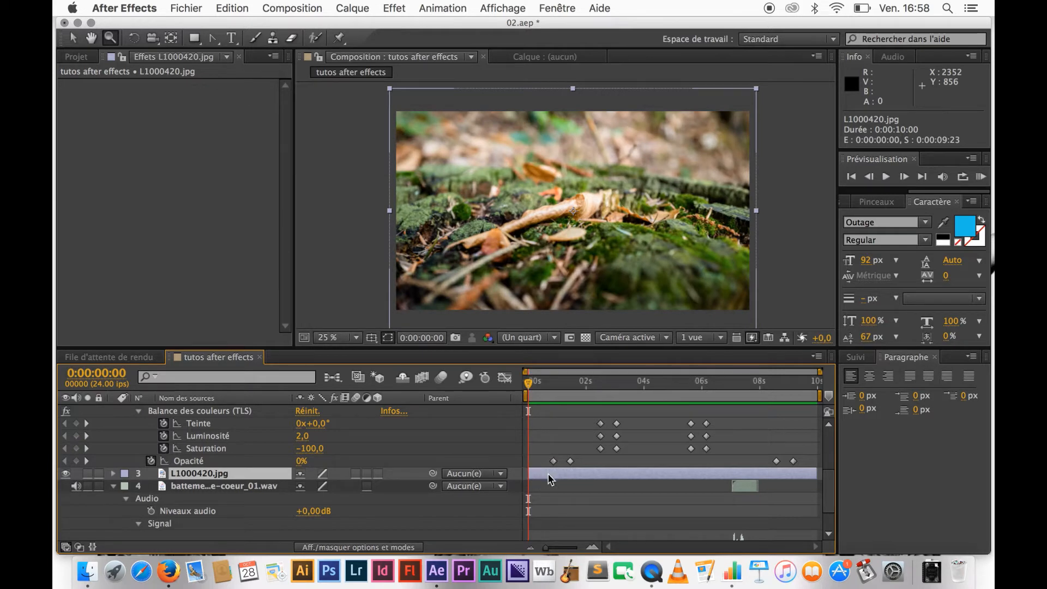
key("super+v")
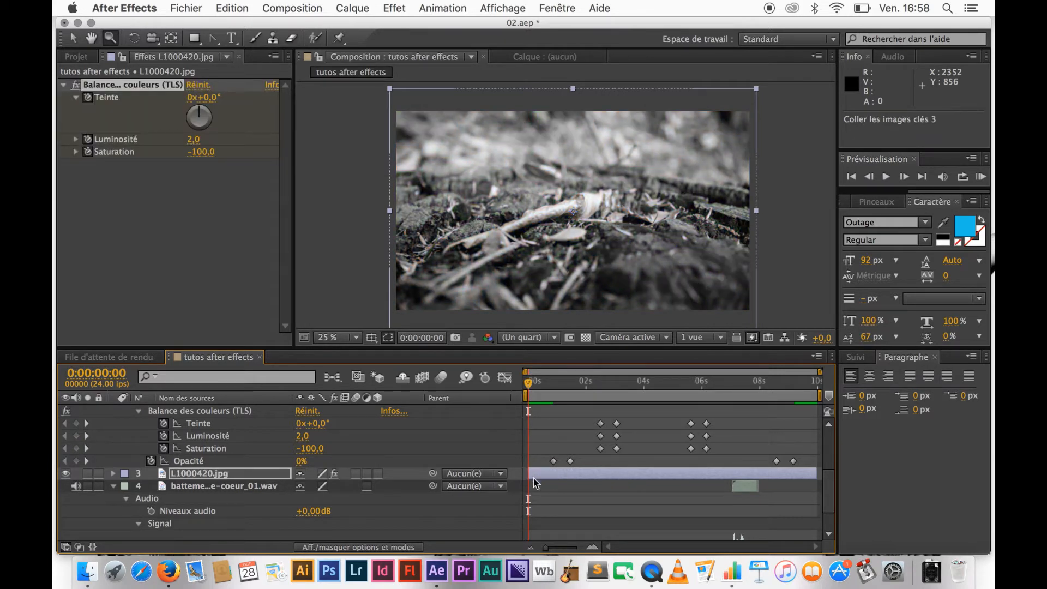
Step: Reveal the pasted Balance des couleurs (TLS) keyframes on the L1000420.jpg layer and check the composition in a RAM preview
left_click(113, 474)
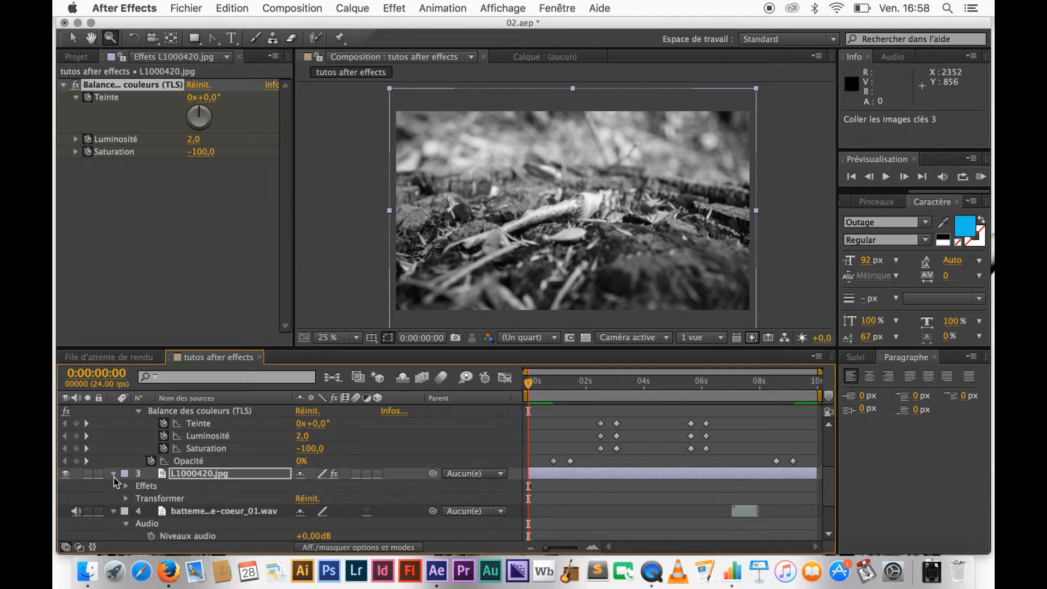
left_click(126, 486)
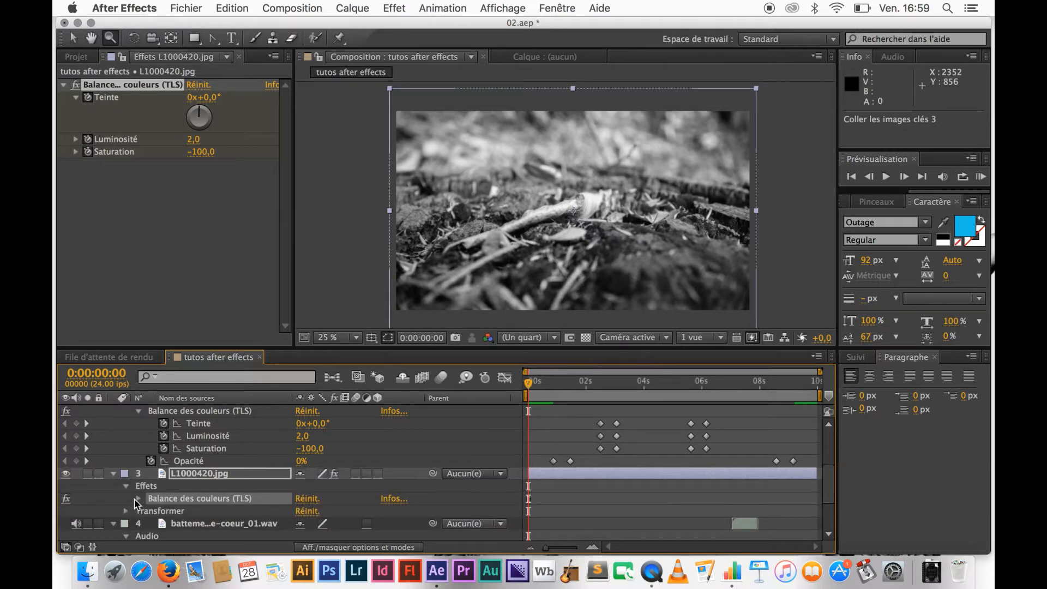
left_click(138, 499)
scroll(587, 508, "down", 3)
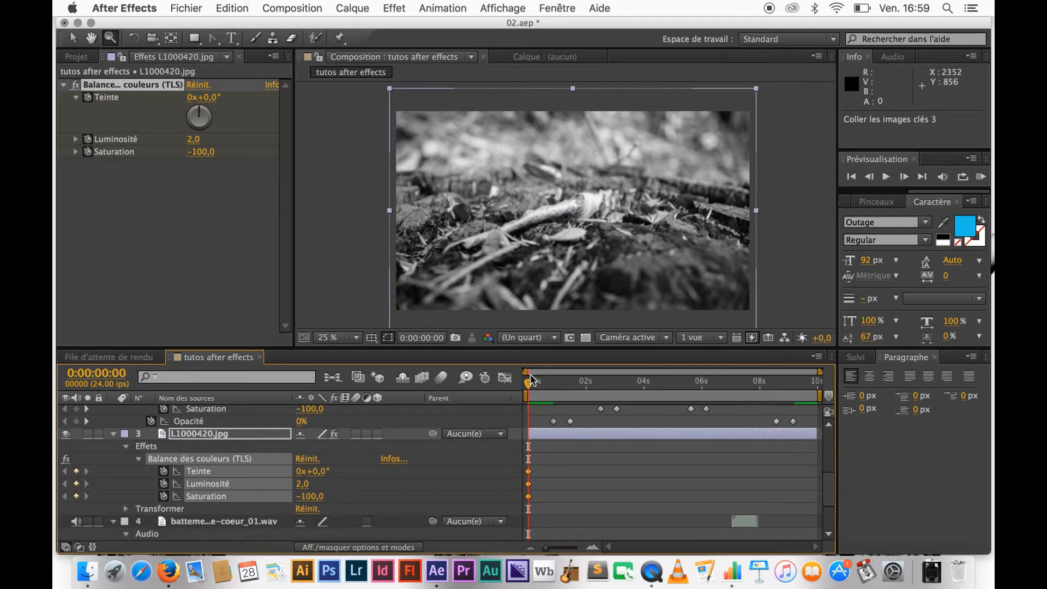
left_click(980, 177)
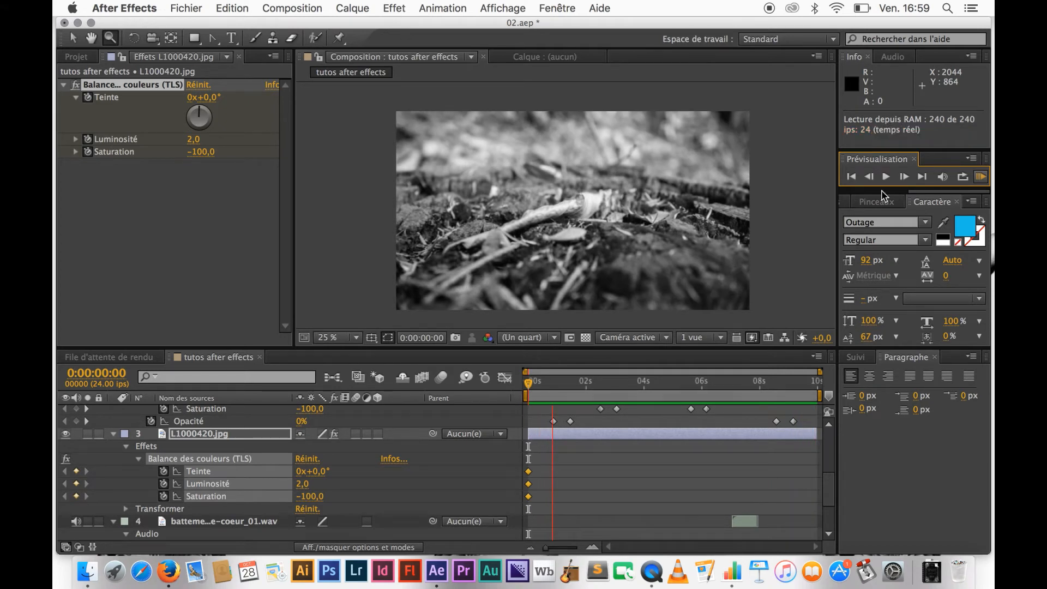
left_click(984, 177)
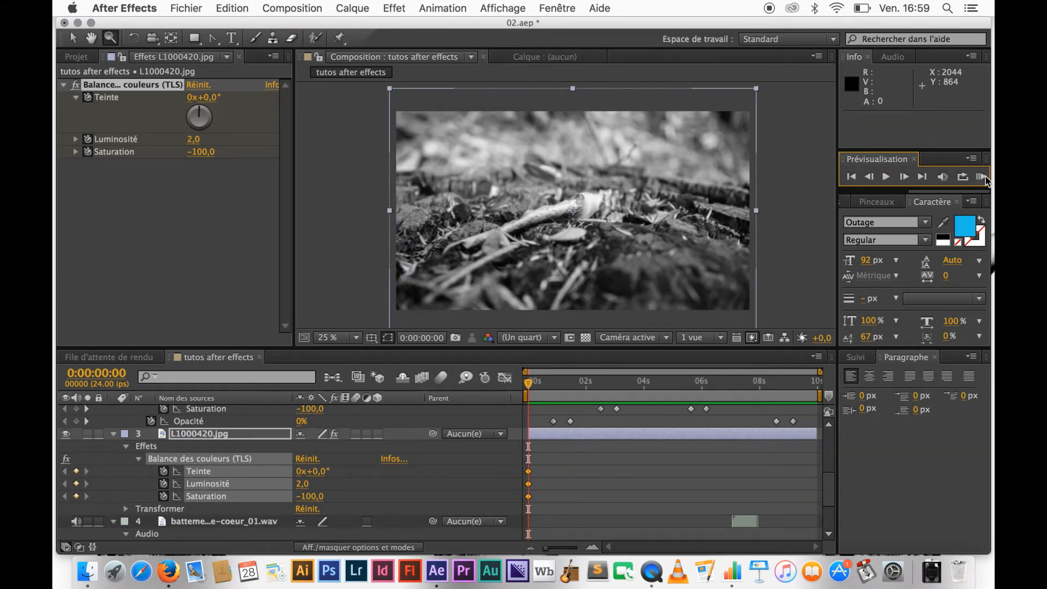
left_click(394, 8)
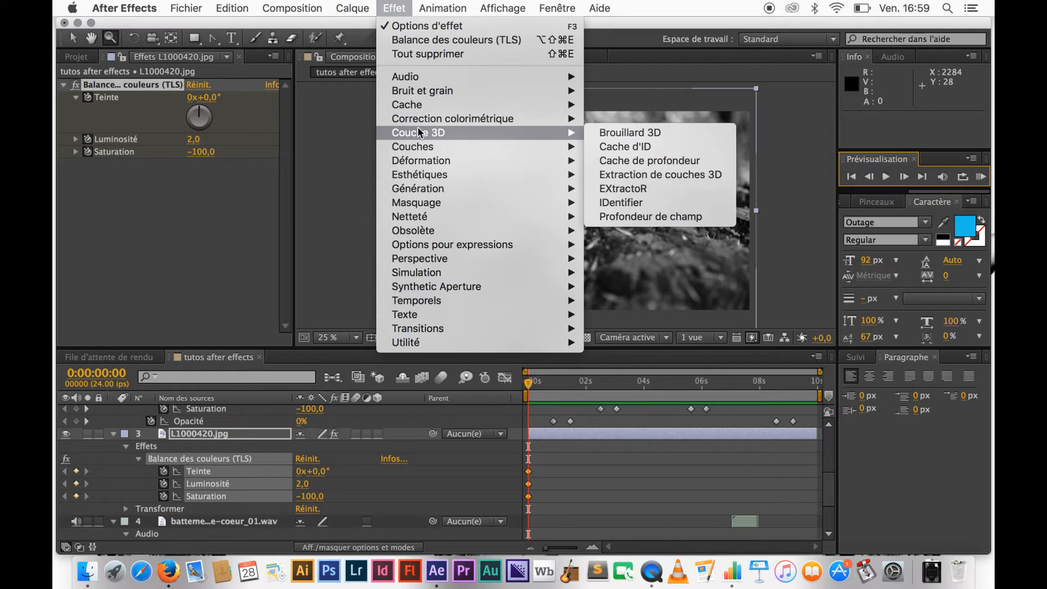
mouse_move(424, 120)
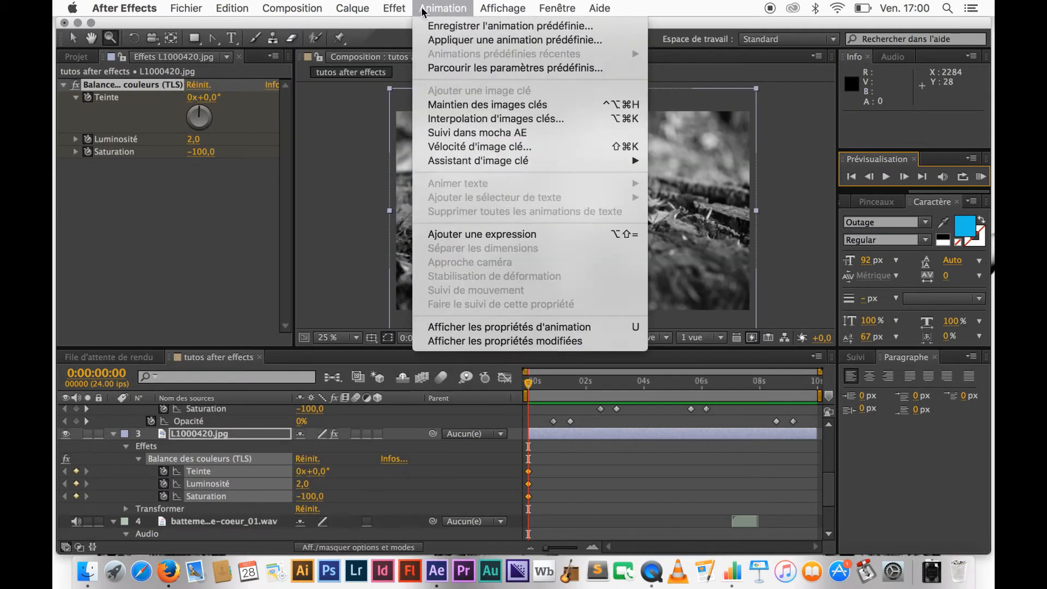
mouse_move(394, 8)
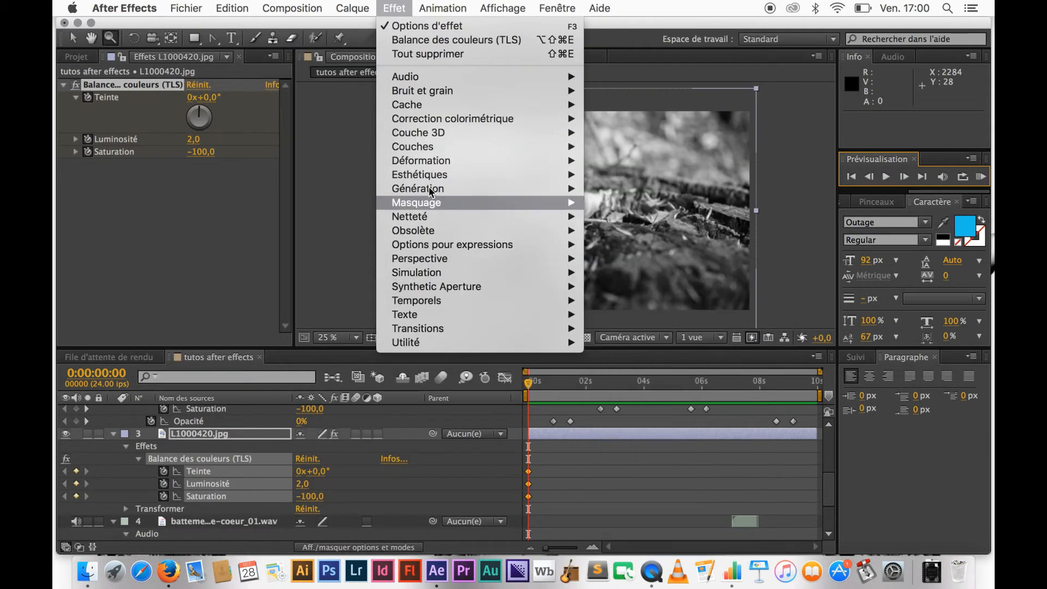
mouse_move(453, 120)
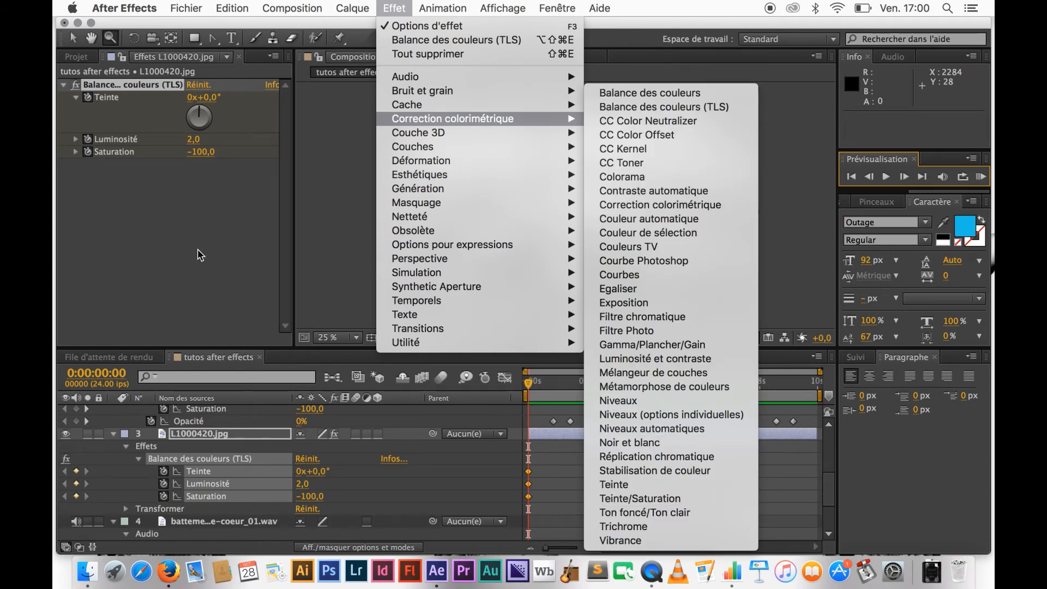
left_click(248, 266)
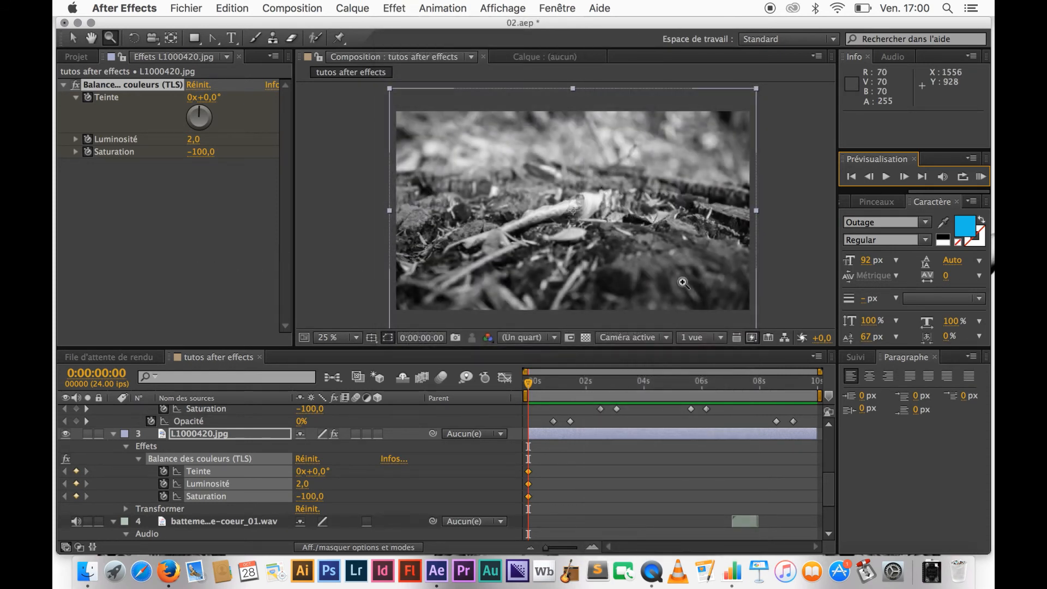